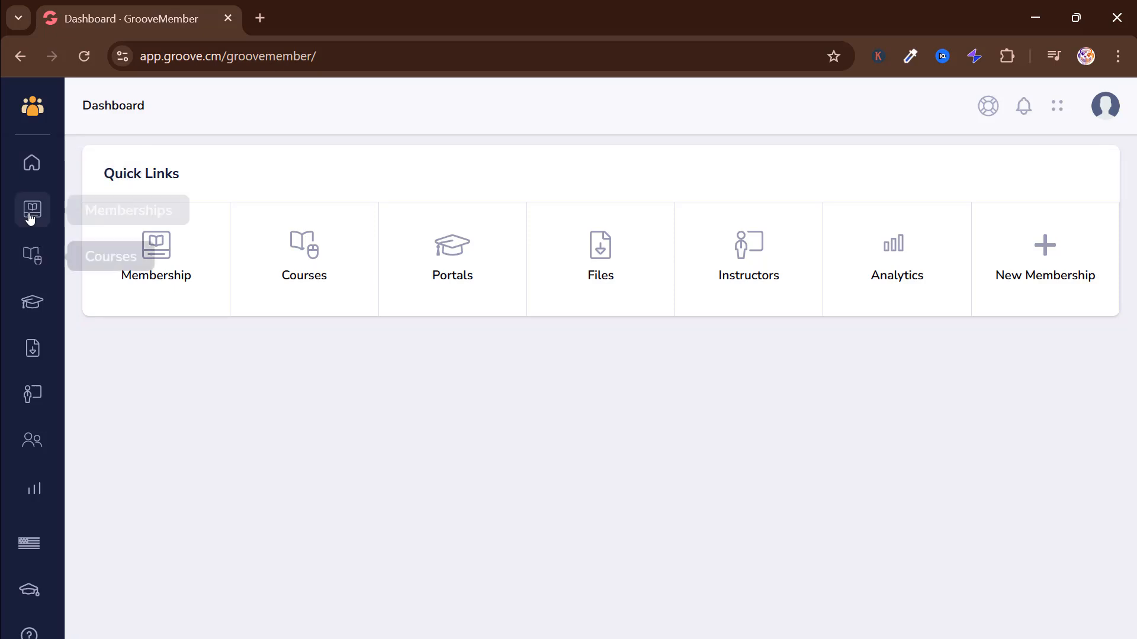
Start a new membership and enter test as its Groove subdomain.
{"action": "left_click", "coordinate": [30, 214]}
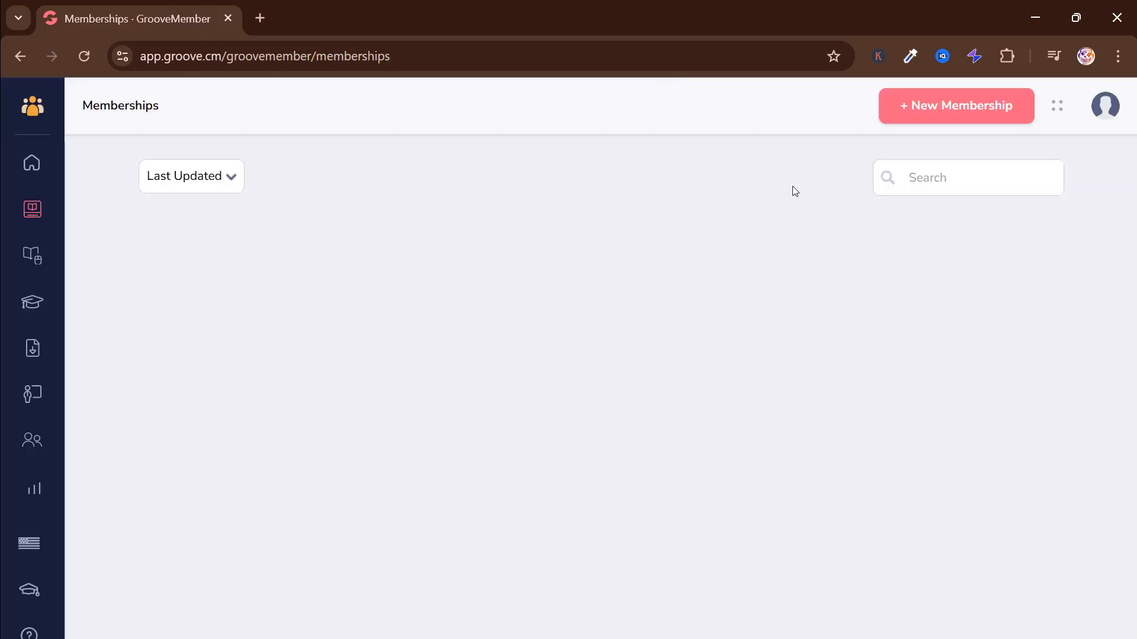
{"action": "left_click", "coordinate": [925, 124]}
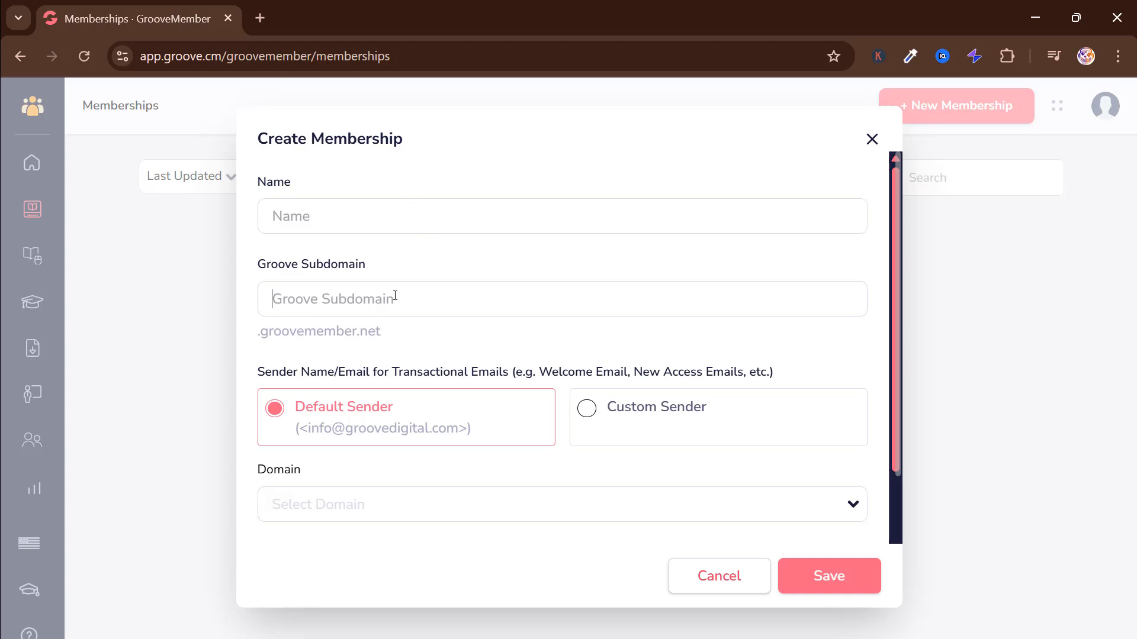
{"action": "type", "text": "test"}
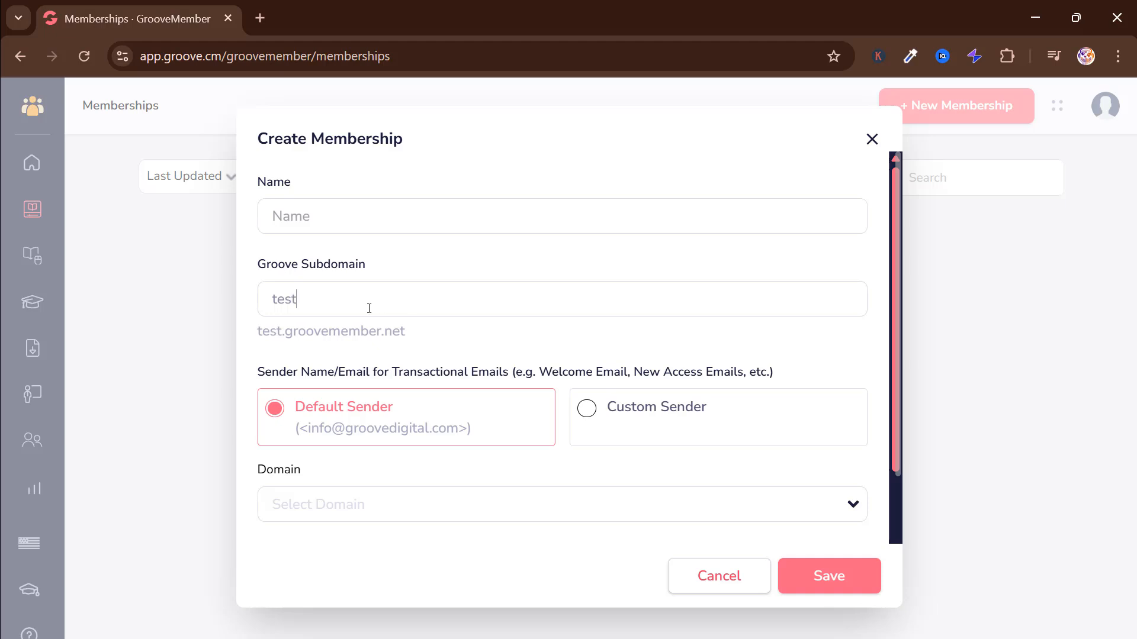
{"action": "left_click_drag", "start_coordinate": [310, 299], "coordinate": [261, 294]}
{"action": "left_click", "coordinate": [308, 303]}
{"action": "double_click", "coordinate": [288, 302]}
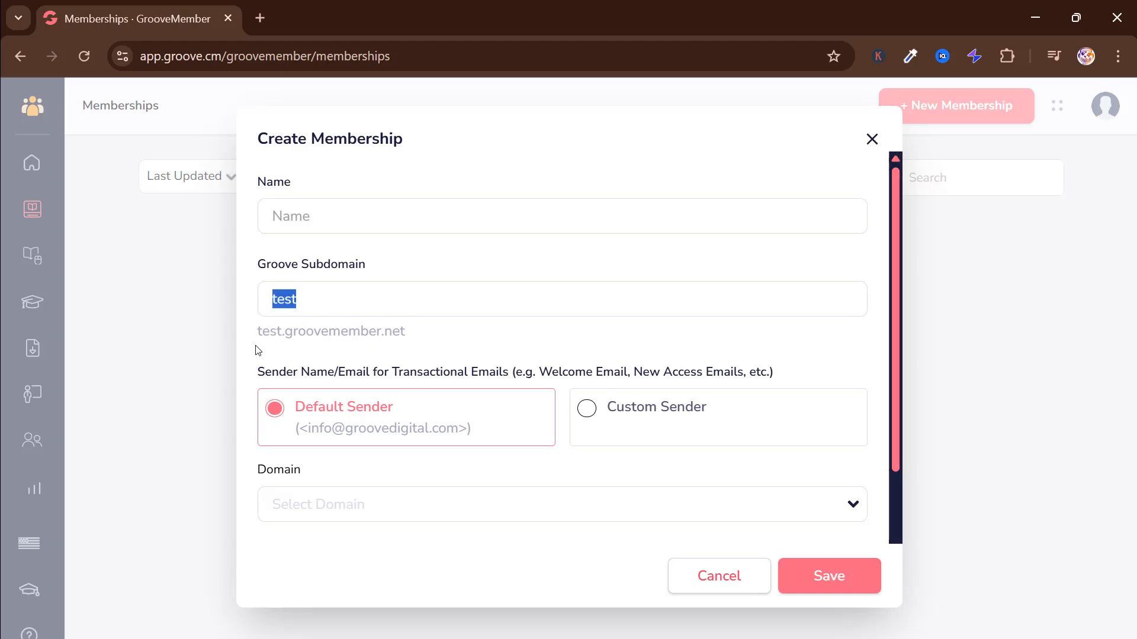
{"action": "left_click_drag", "start_coordinate": [258, 336], "coordinate": [284, 340]}
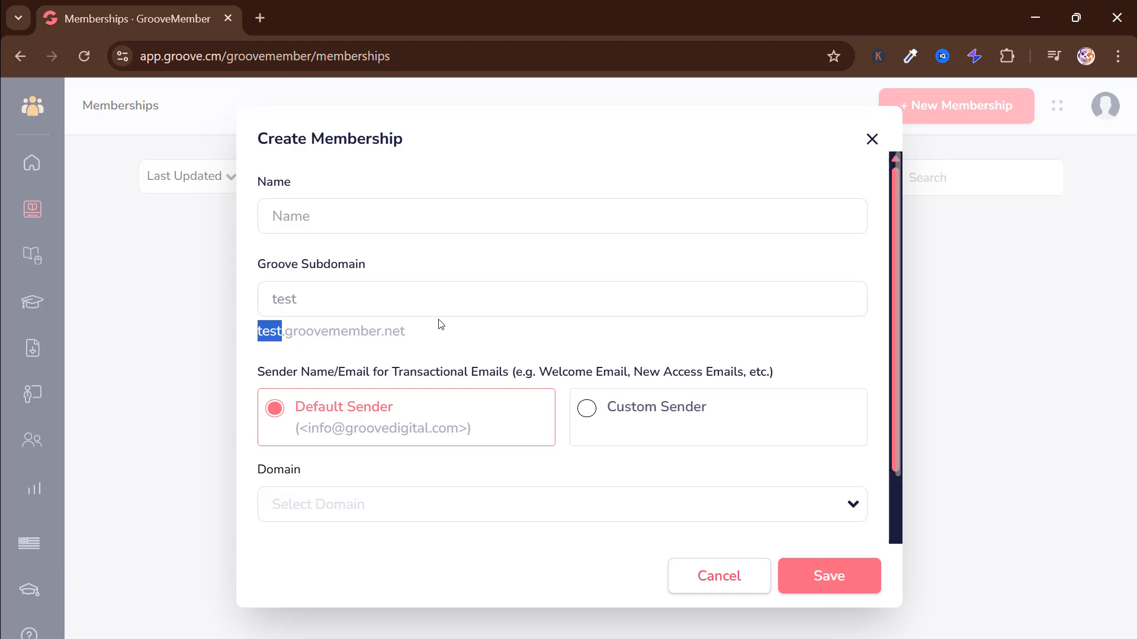
Review the domain and featured image options for the new membership, and cancel its creation.
{"action": "scroll", "coordinate": [451, 312], "scroll_direction": "down", "scroll_amount": 2}
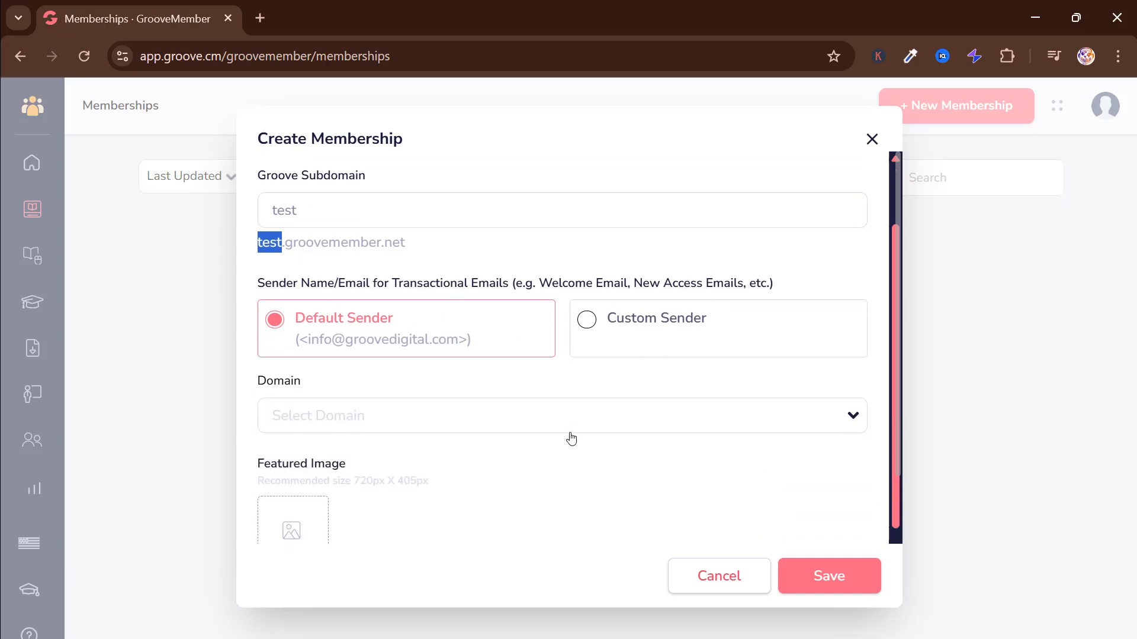
{"action": "left_click", "coordinate": [524, 416]}
{"action": "left_click", "coordinate": [490, 349]}
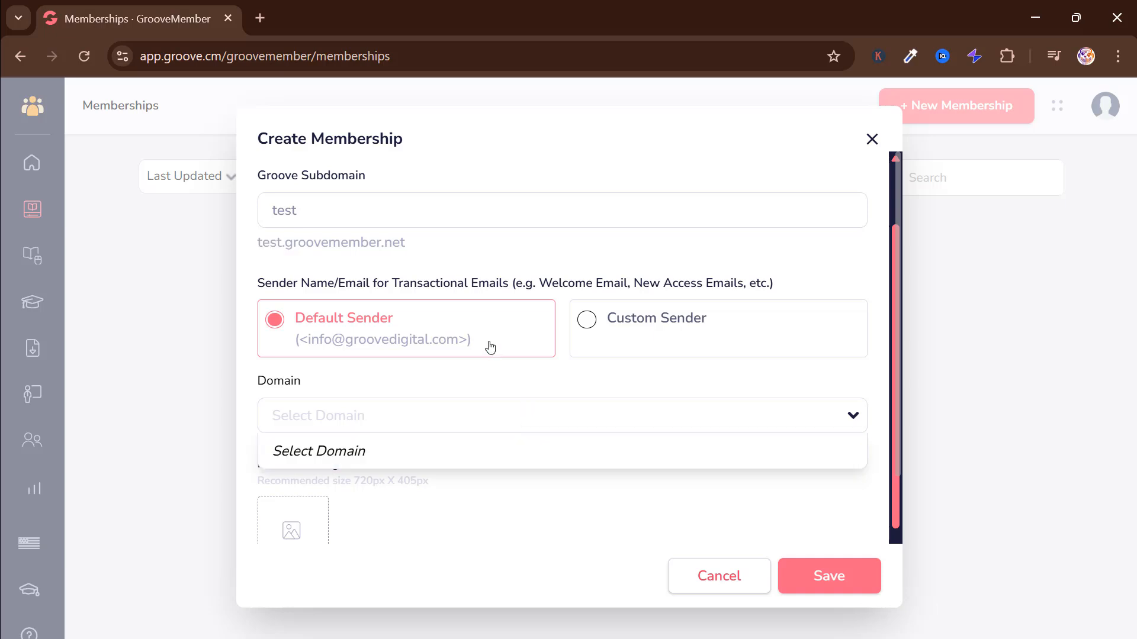
{"action": "scroll", "coordinate": [398, 374], "scroll_direction": "down", "scroll_amount": 2}
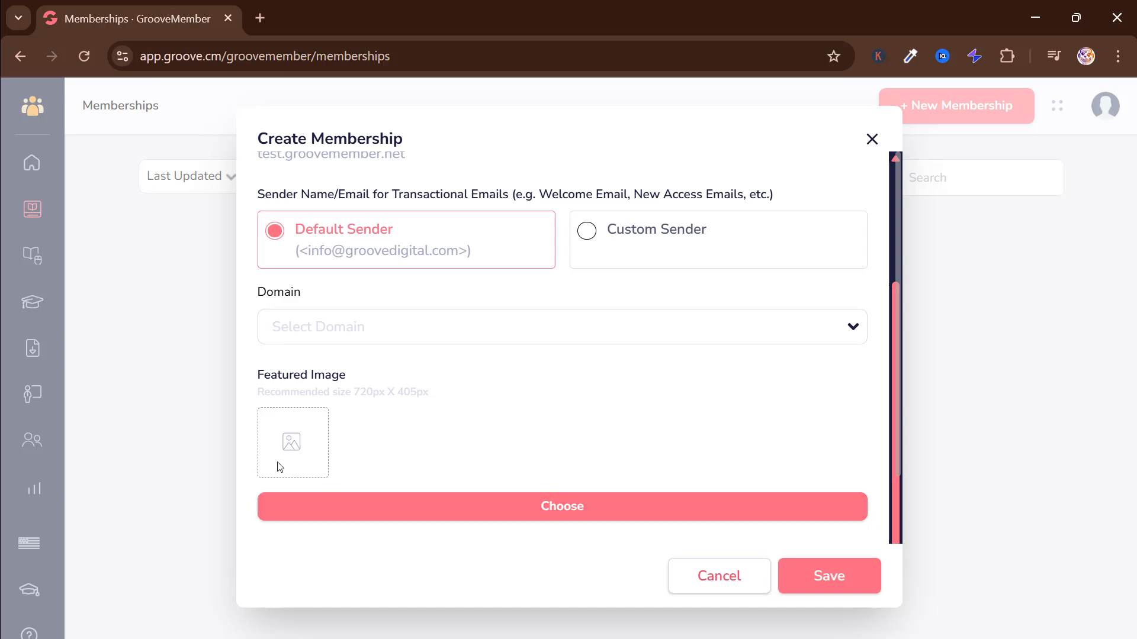
{"action": "left_click", "coordinate": [721, 578]}
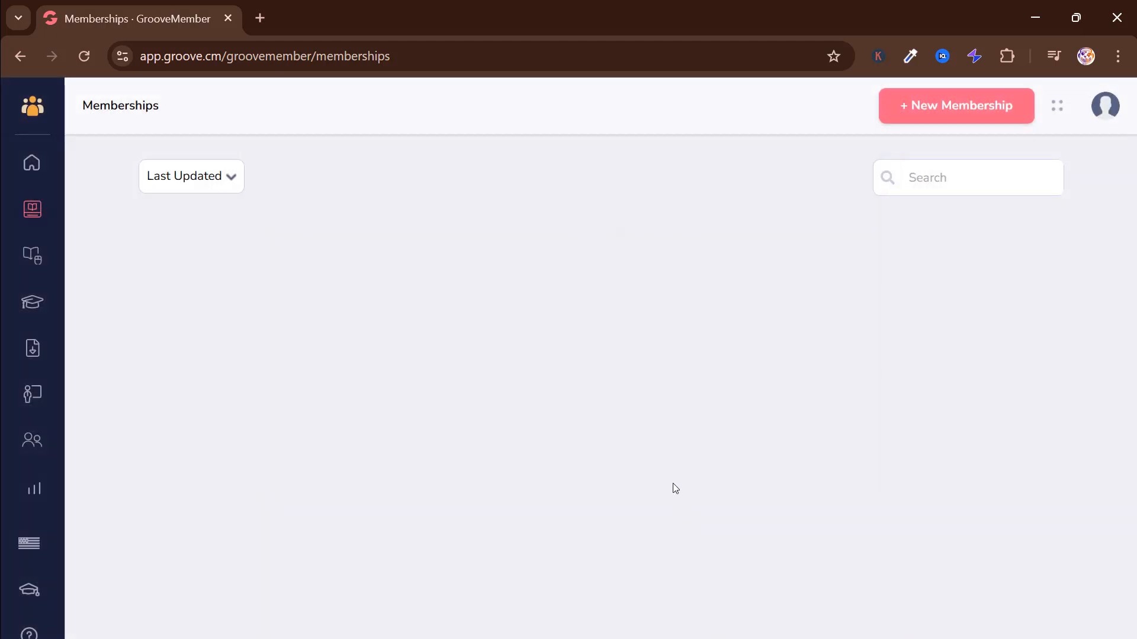
Delete the draft course fddf from the courses list, acknowledging that the deletion is irreversible.
{"action": "left_click", "coordinate": [43, 255]}
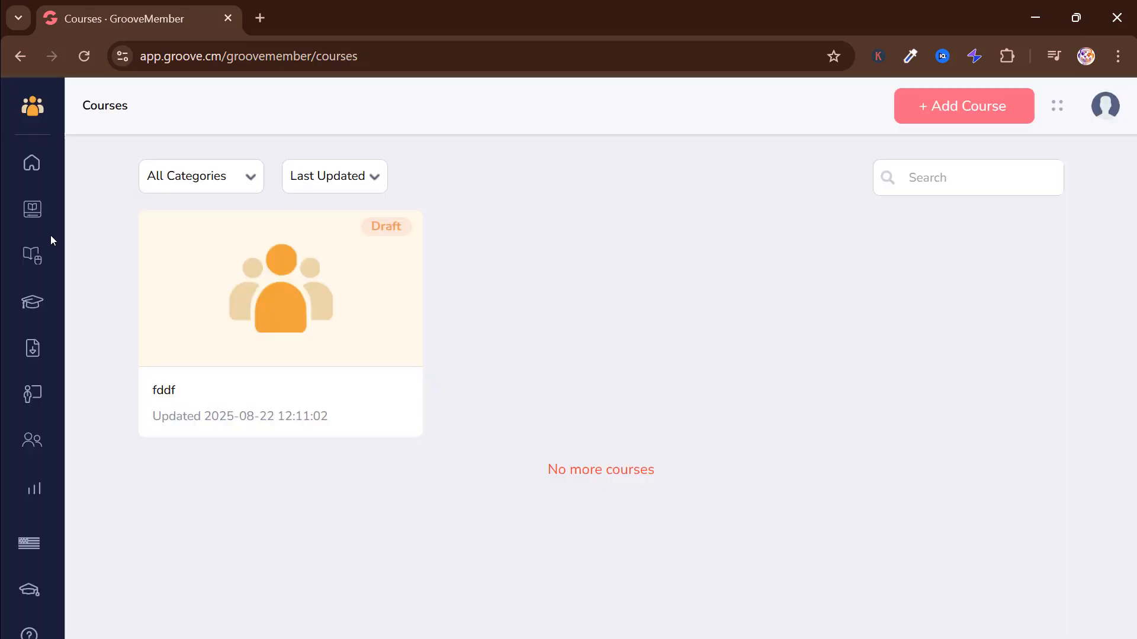
{"action": "mouse_move", "coordinate": [212, 305]}
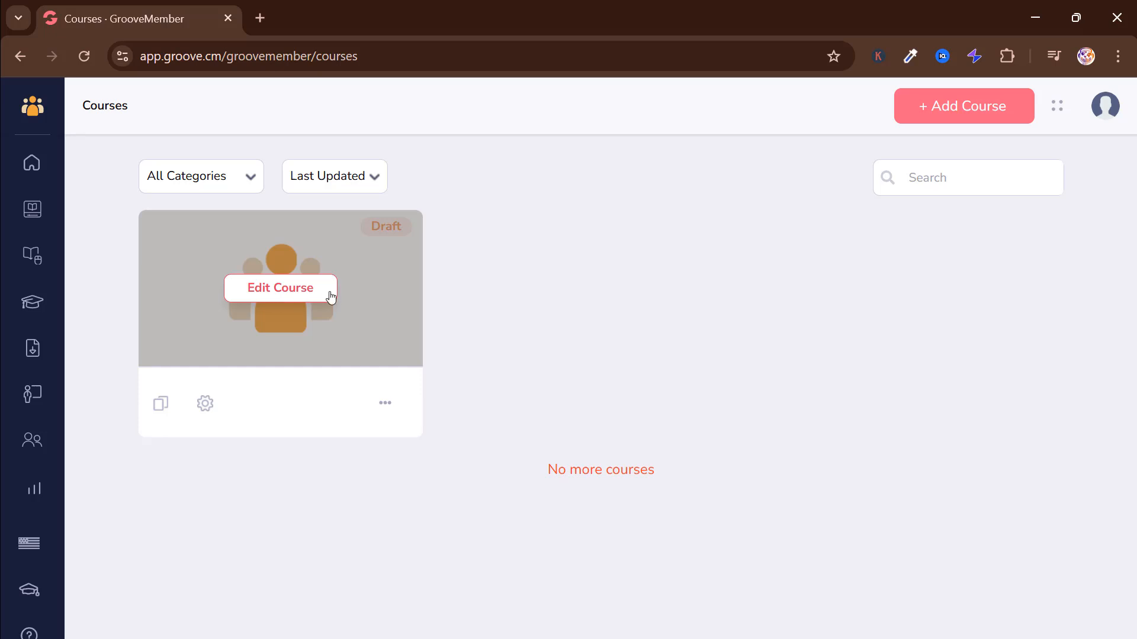
{"action": "left_click", "coordinate": [386, 401]}
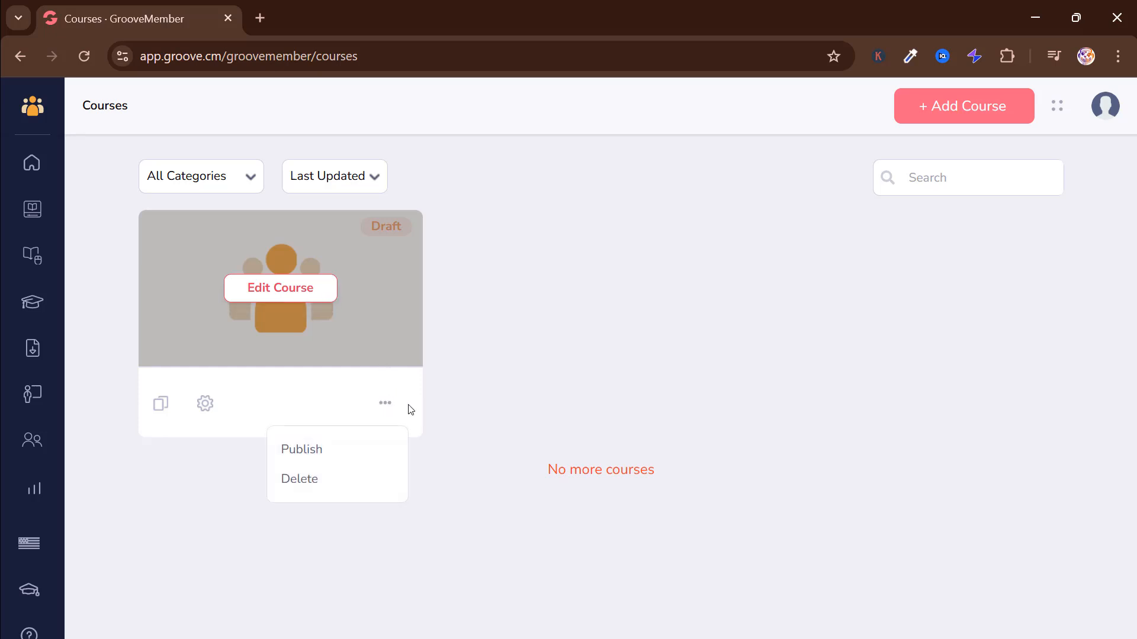
{"action": "left_click", "coordinate": [308, 480]}
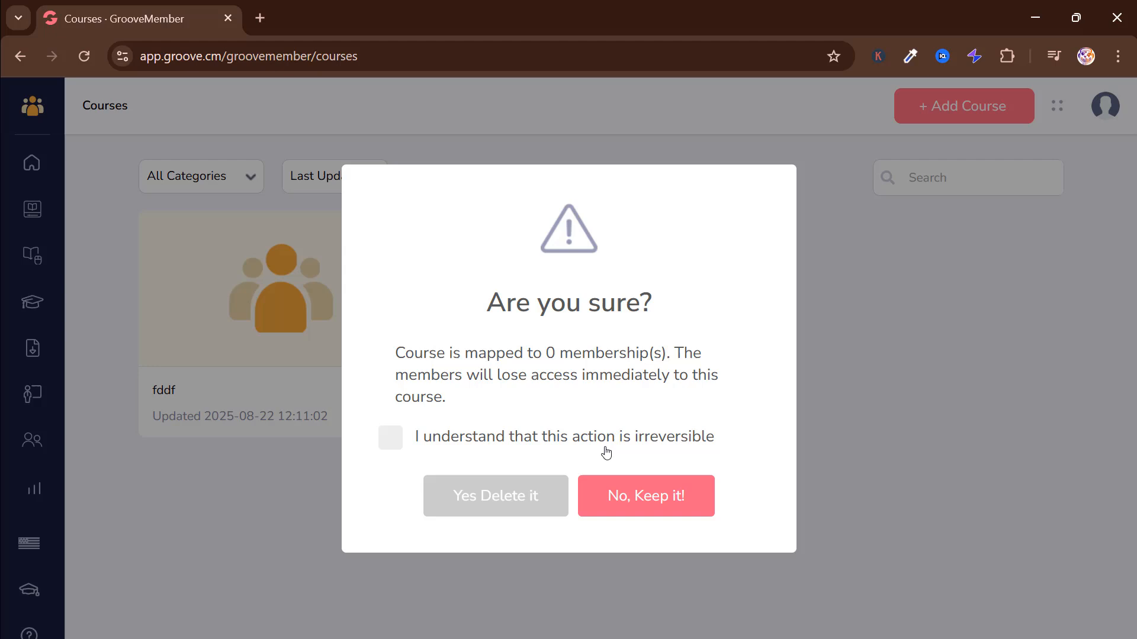
{"action": "left_click", "coordinate": [456, 438]}
{"action": "left_click", "coordinate": [477, 497]}
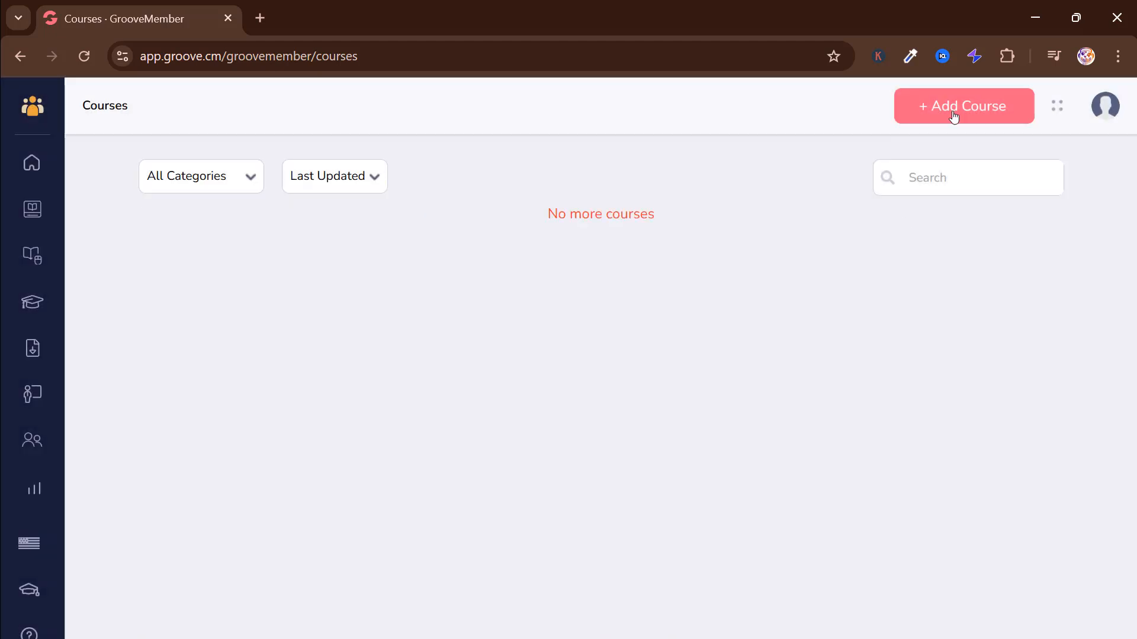
Start a new course with the title Test and the description Test.
{"action": "left_click", "coordinate": [953, 117]}
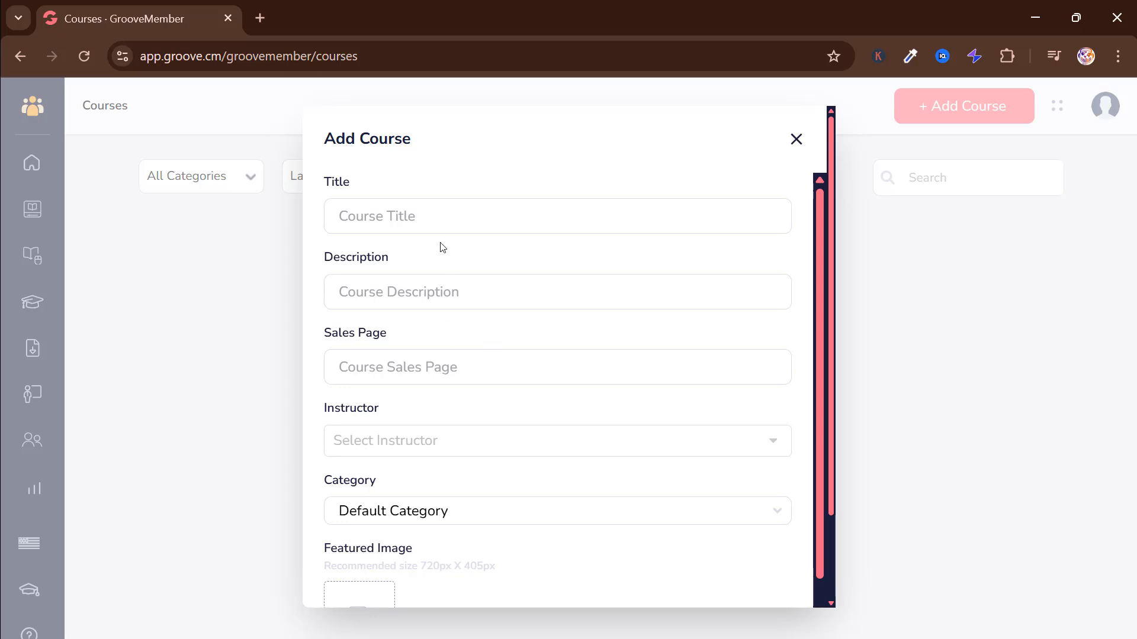
{"action": "left_click", "coordinate": [440, 223]}
{"action": "type", "text": "TestTEs"}
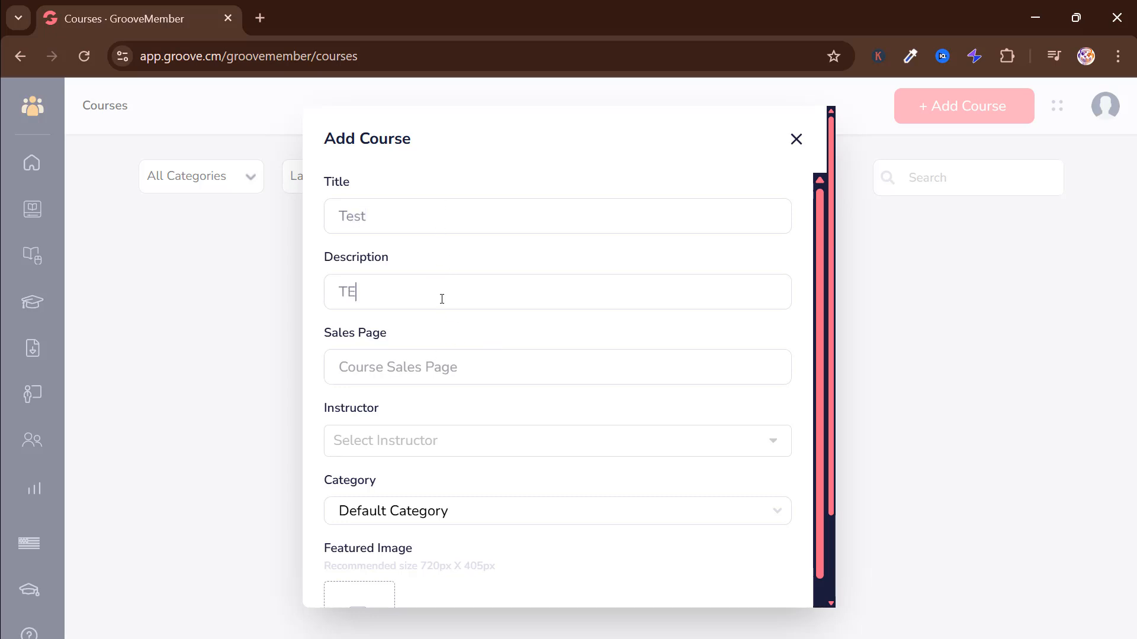
{"action": "key", "text": "BackSpace"}
{"action": "key", "text": "BackSpace"}
{"action": "type", "text": "est"}
Copy a YouTube video's address from a new browser tab and use it as the new course's sales page.
{"action": "left_click", "coordinate": [260, 18]}
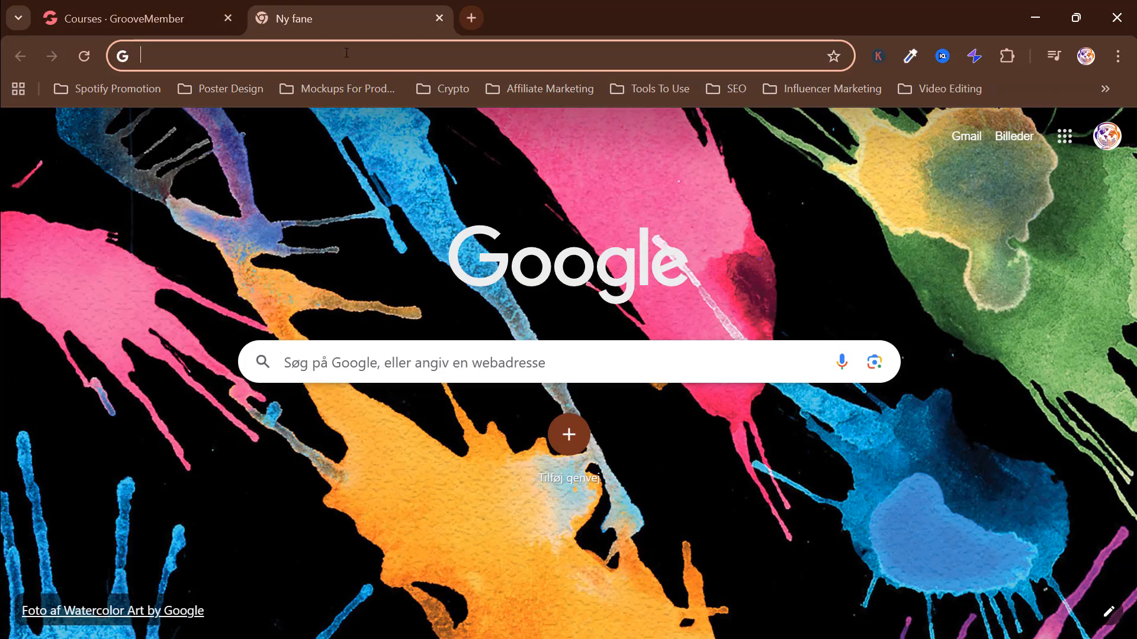
{"action": "type", "text": "you"}
{"action": "key", "text": "Return"}
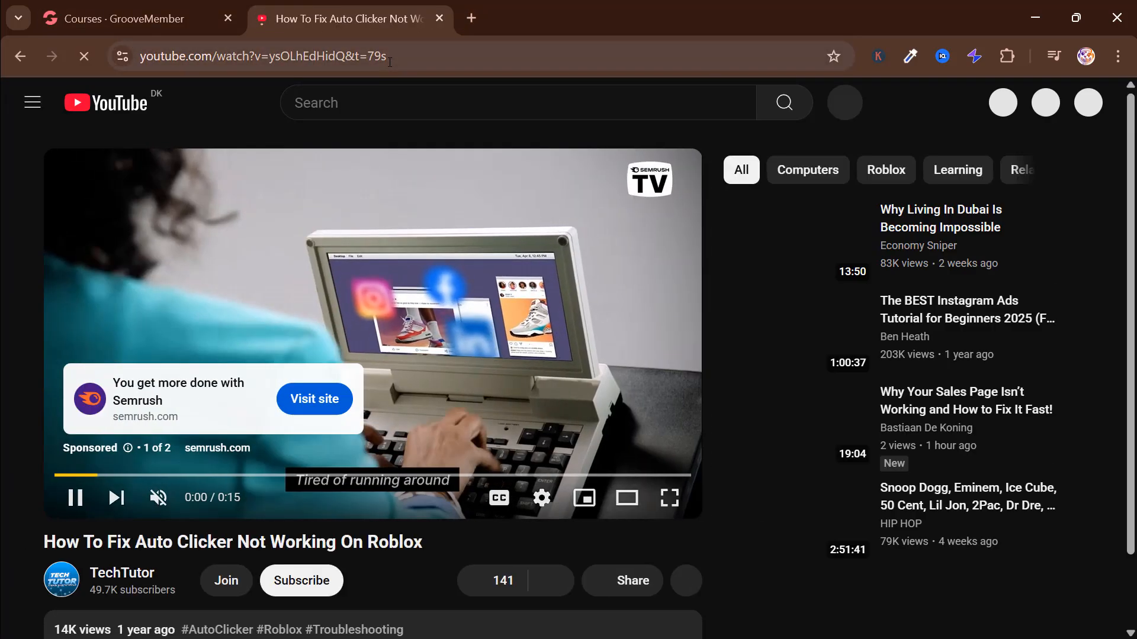
{"action": "double_click", "coordinate": [389, 62]}
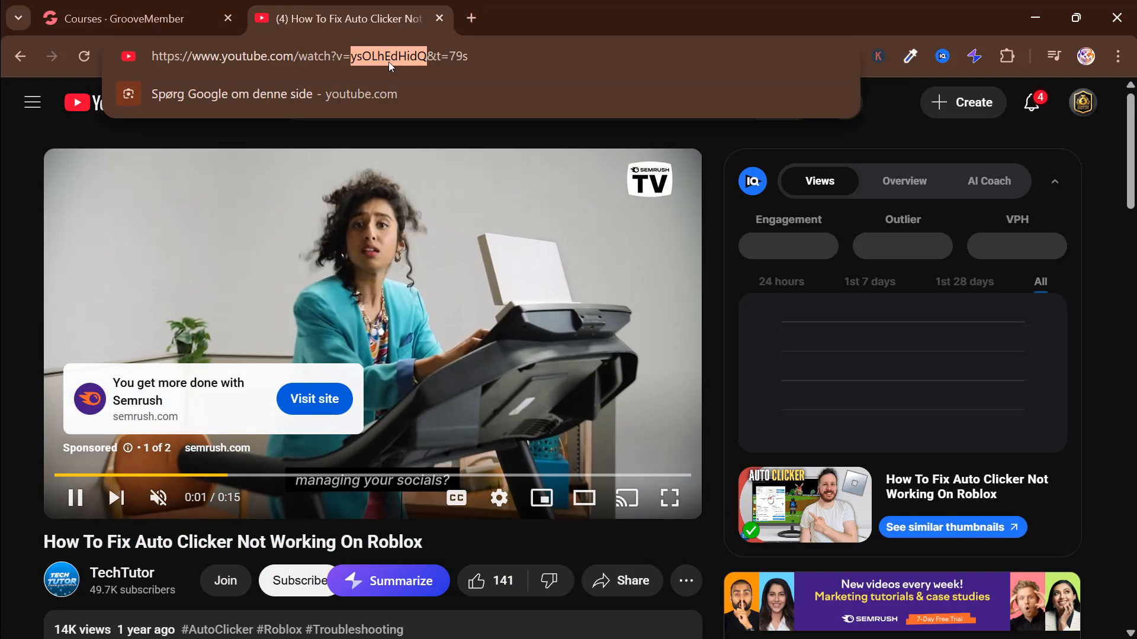
{"action": "triple_click", "coordinate": [389, 61]}
{"action": "key", "text": "ctrl+c"}
{"action": "left_click", "coordinate": [113, 18]}
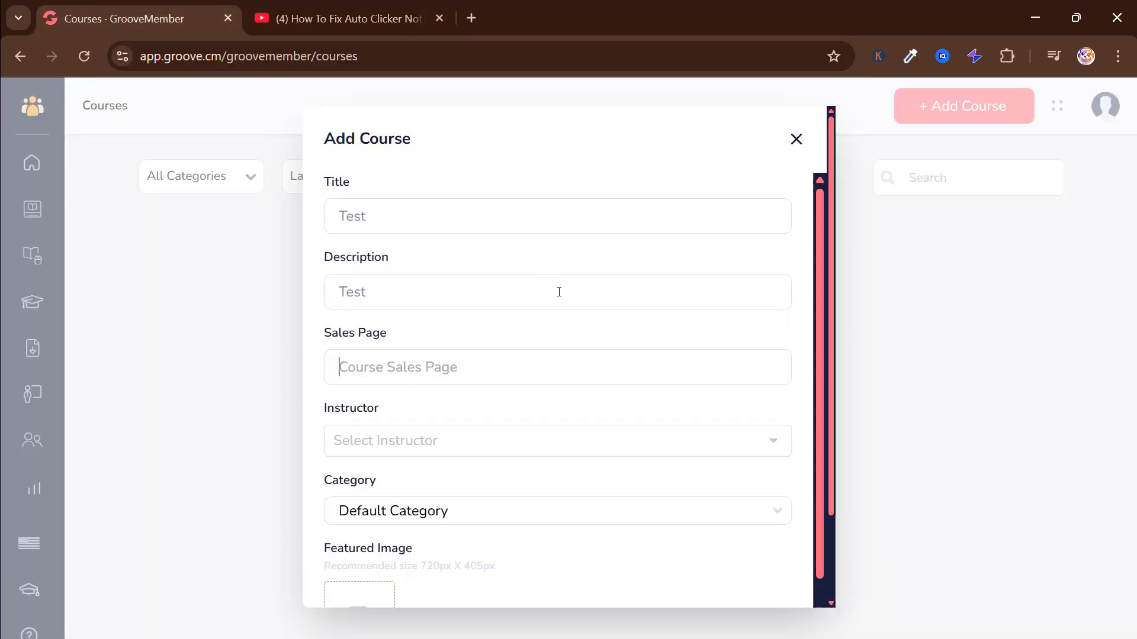
{"action": "left_click", "coordinate": [513, 367]}
{"action": "key", "text": "ctrl+v"}
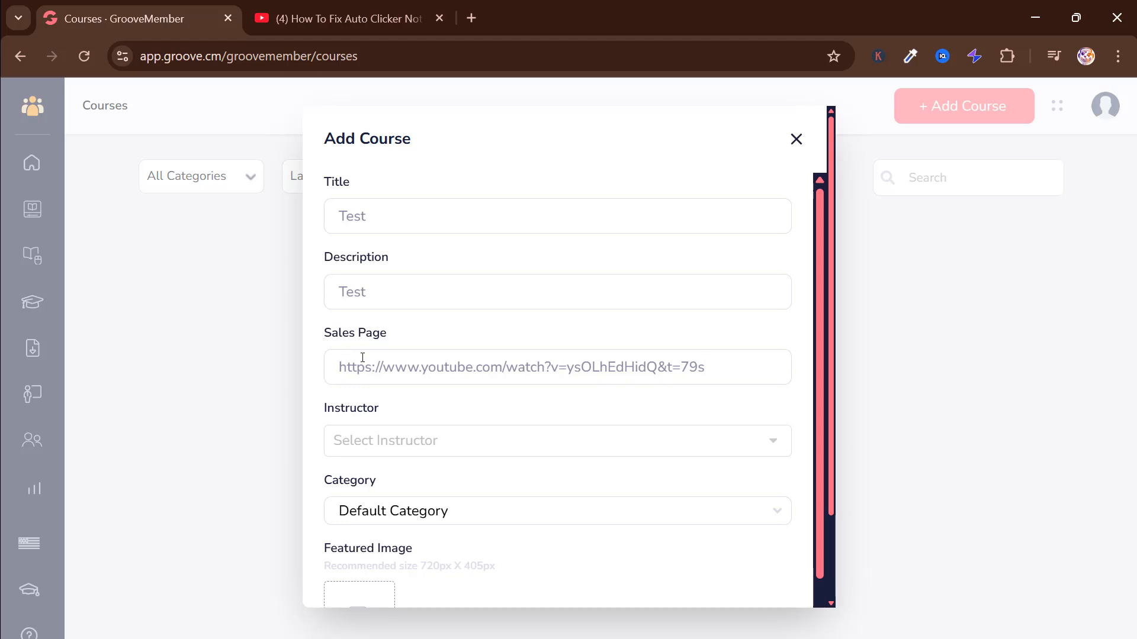
Review the instructor, category and featured image options for the new course, and cancel its creation.
{"action": "left_click", "coordinate": [460, 440]}
{"action": "left_click", "coordinate": [464, 421]}
{"action": "left_click", "coordinate": [456, 447]}
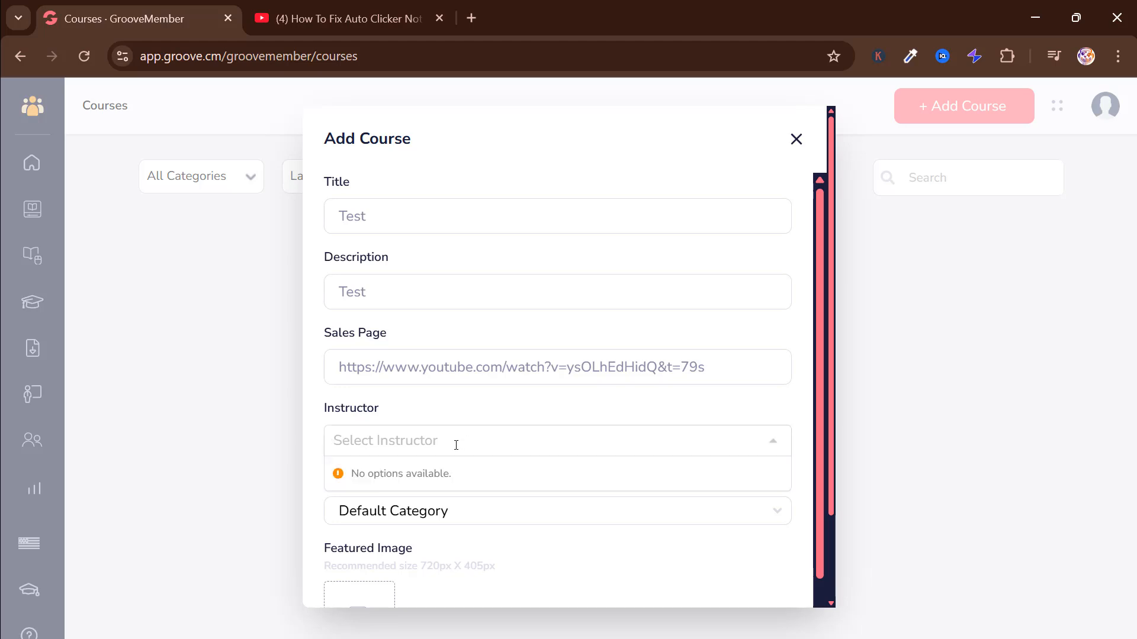
{"action": "left_click", "coordinate": [440, 418]}
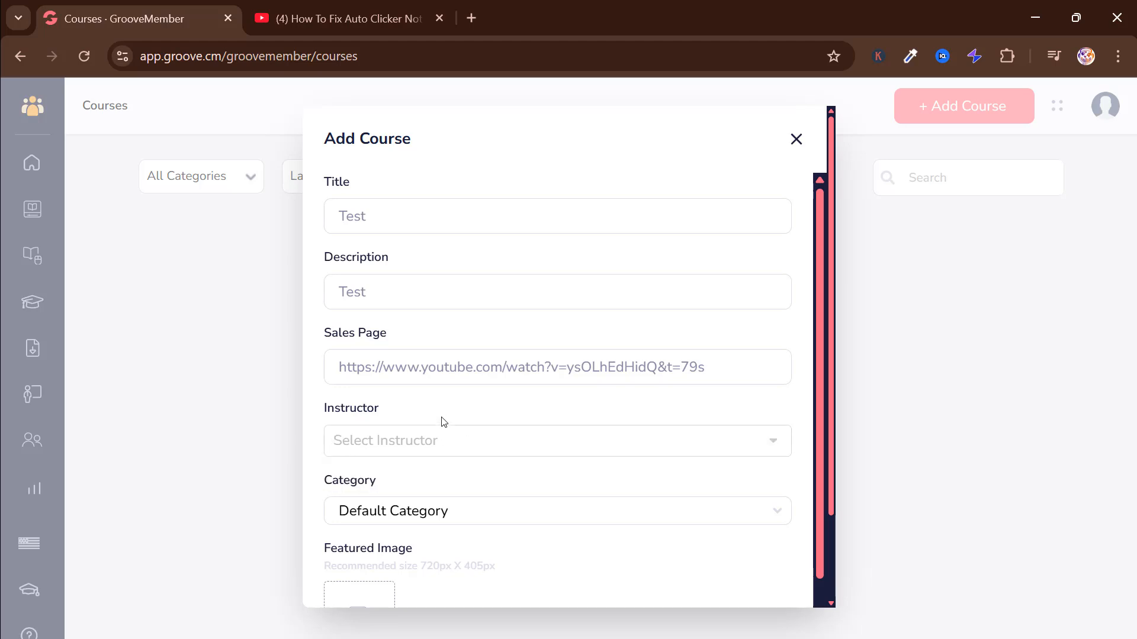
{"action": "scroll", "coordinate": [459, 432], "scroll_direction": "down", "scroll_amount": 1}
{"action": "scroll", "coordinate": [474, 427], "scroll_direction": "down", "scroll_amount": 2}
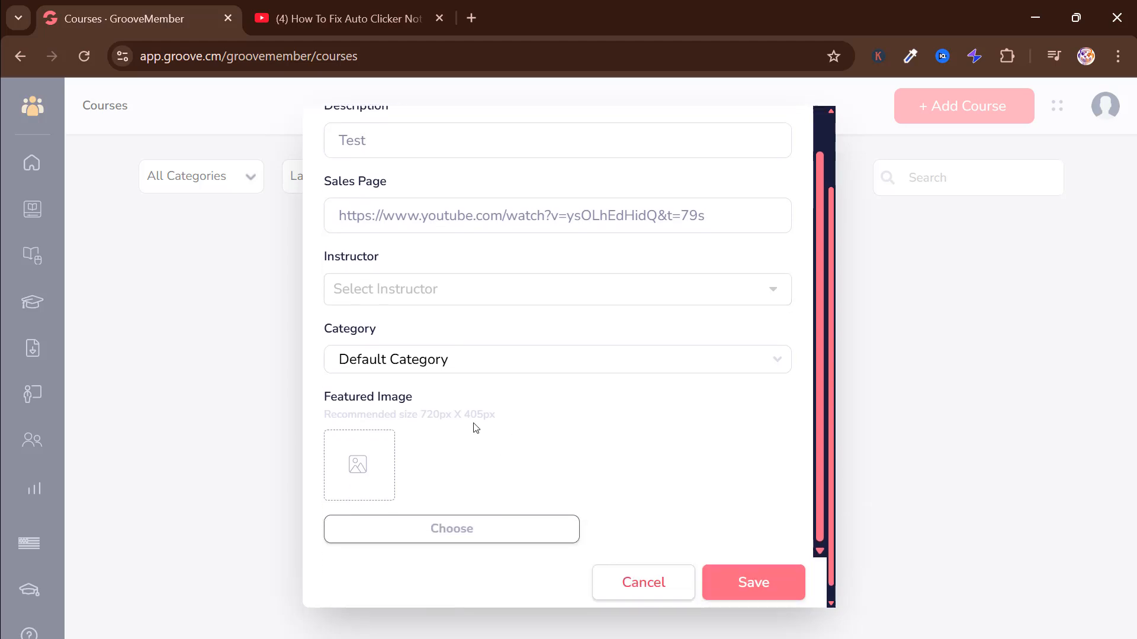
{"action": "left_click", "coordinate": [448, 367]}
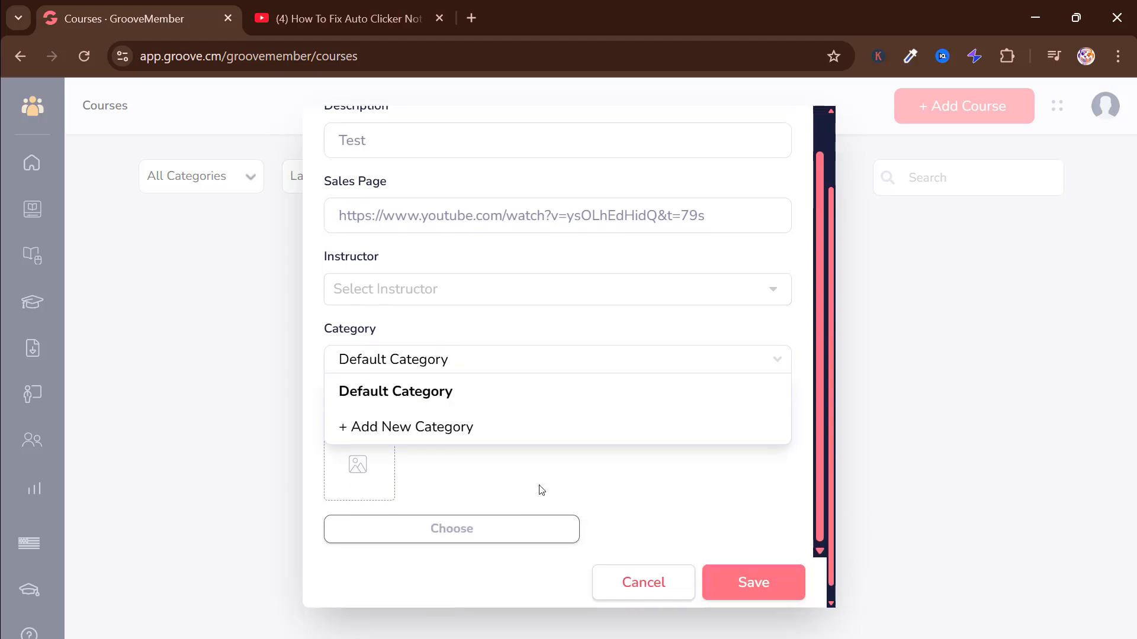
{"action": "left_click", "coordinate": [527, 474]}
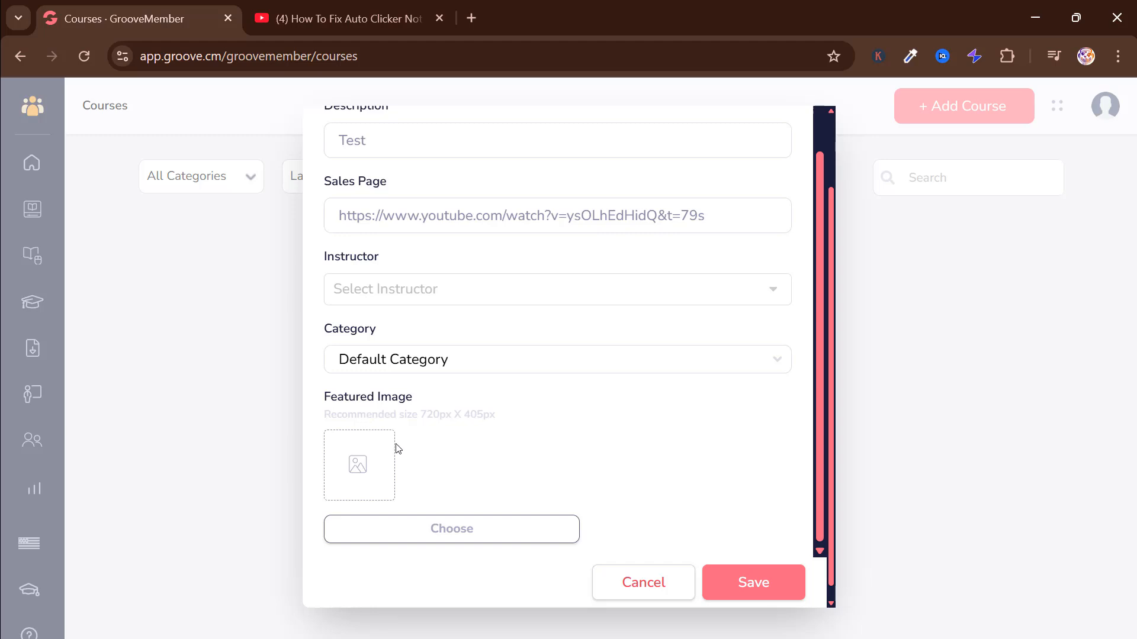
{"action": "left_click", "coordinate": [644, 597]}
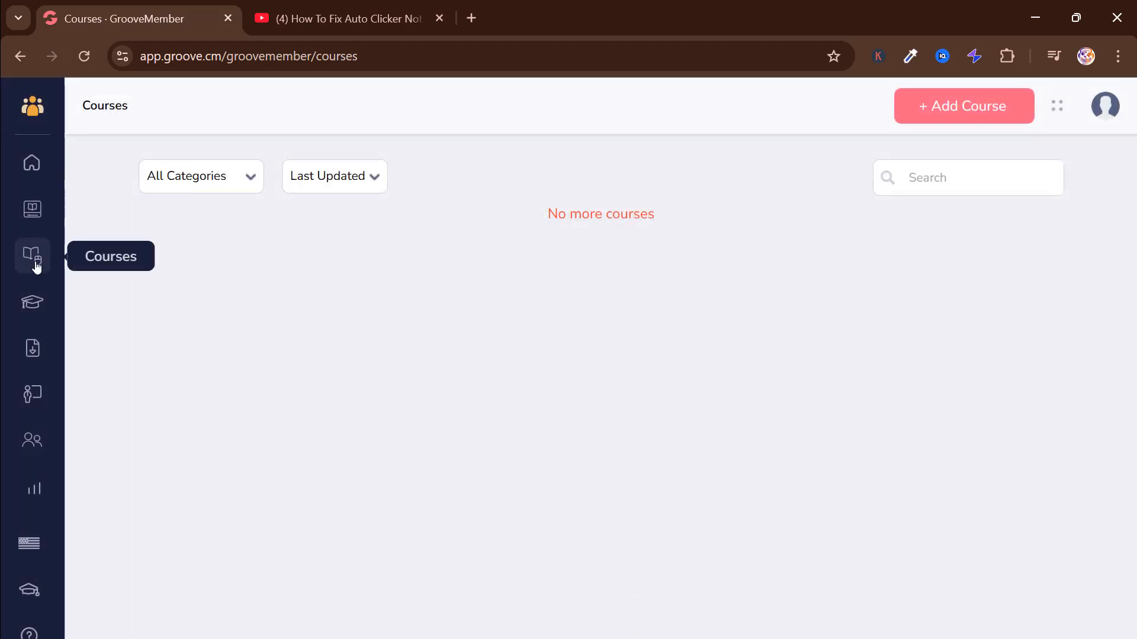
Look at the Portals and Files sections, including the file upload form, and close the form without uploading.
{"action": "left_click", "coordinate": [39, 306]}
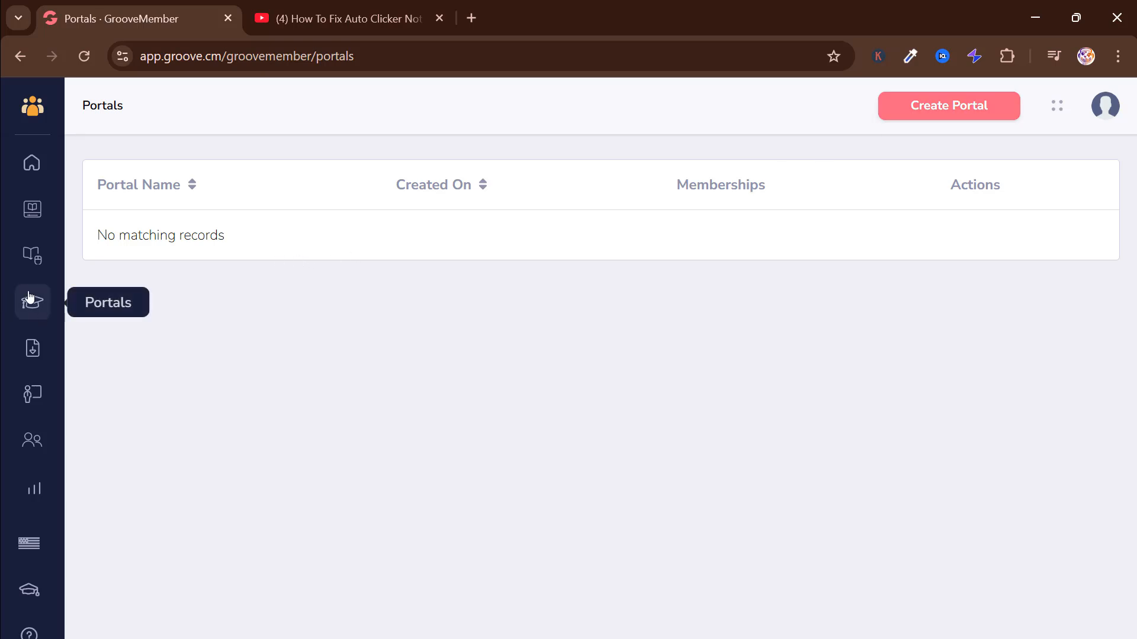
{"action": "left_click", "coordinate": [30, 355]}
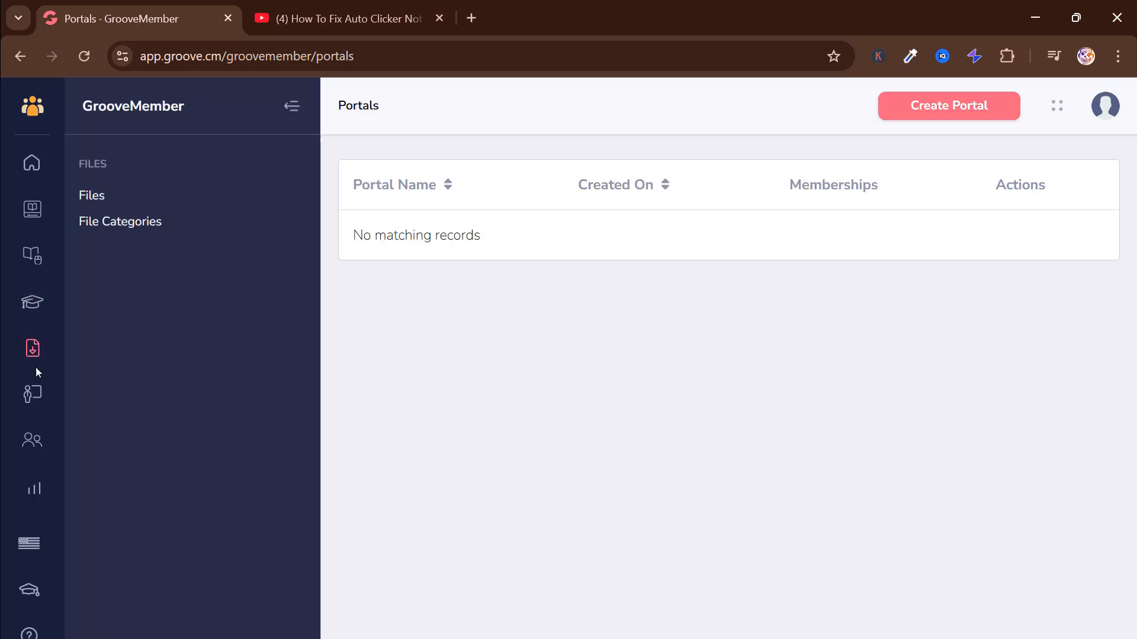
{"action": "left_click", "coordinate": [102, 198]}
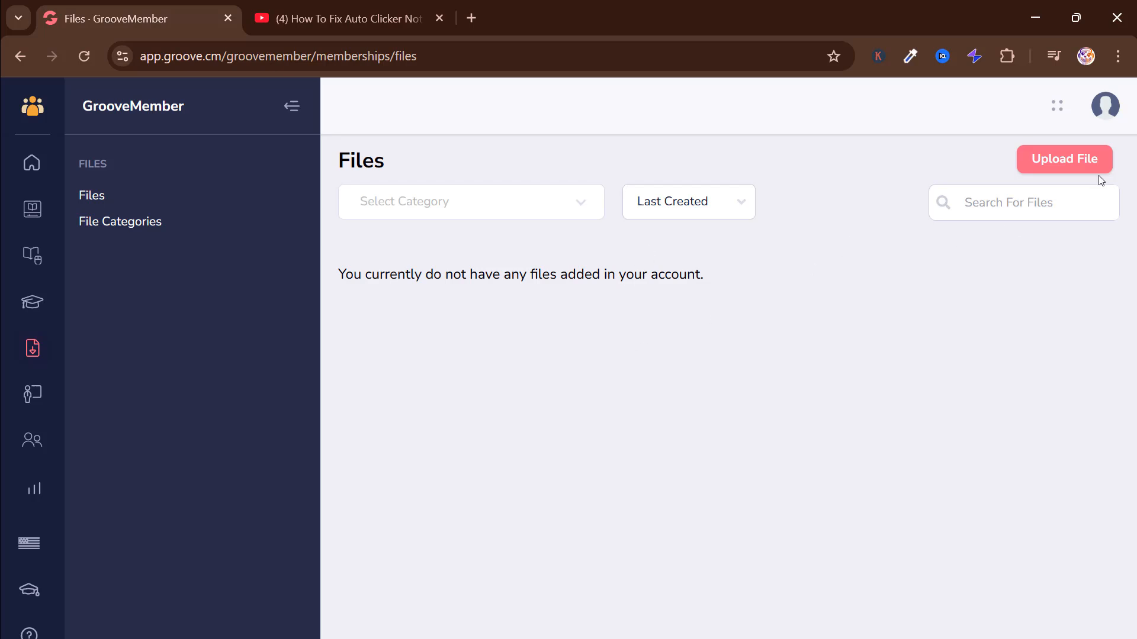
{"action": "left_click", "coordinate": [1059, 163]}
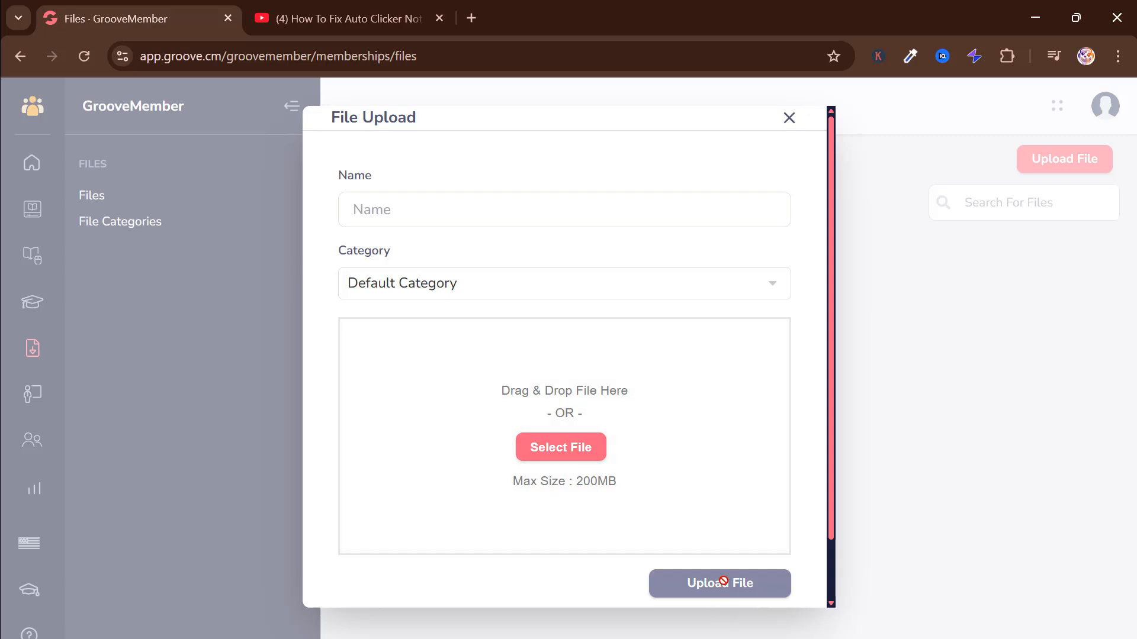
{"action": "left_click", "coordinate": [788, 118]}
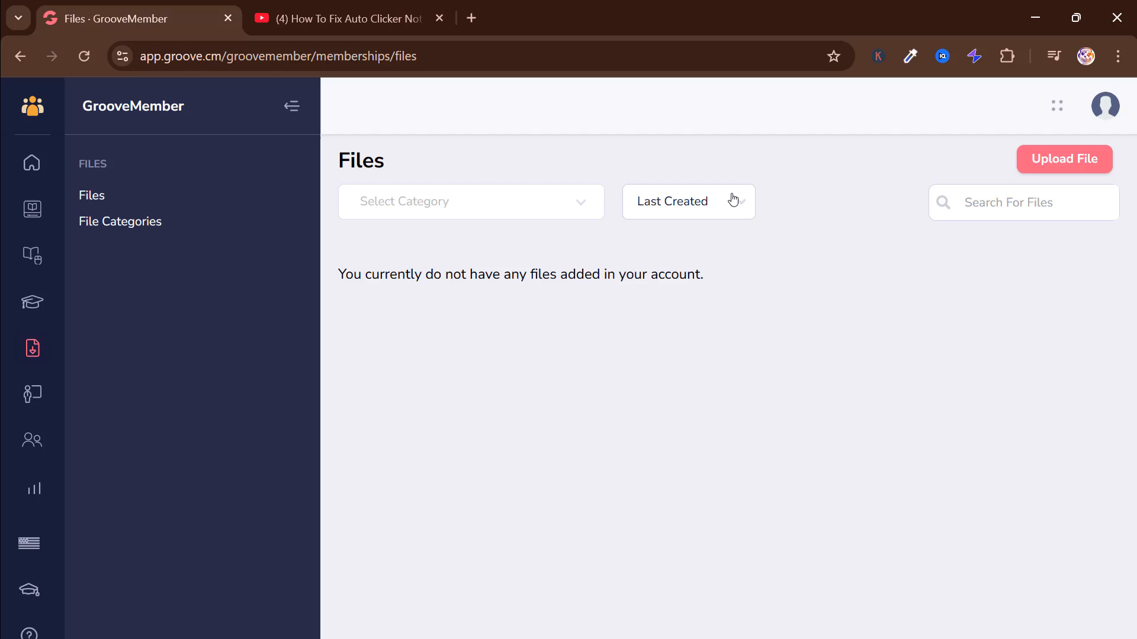
Fill in a new instructor with the instructor's name and a description as a marketing instructor, and try to create it.
{"action": "left_click", "coordinate": [31, 393]}
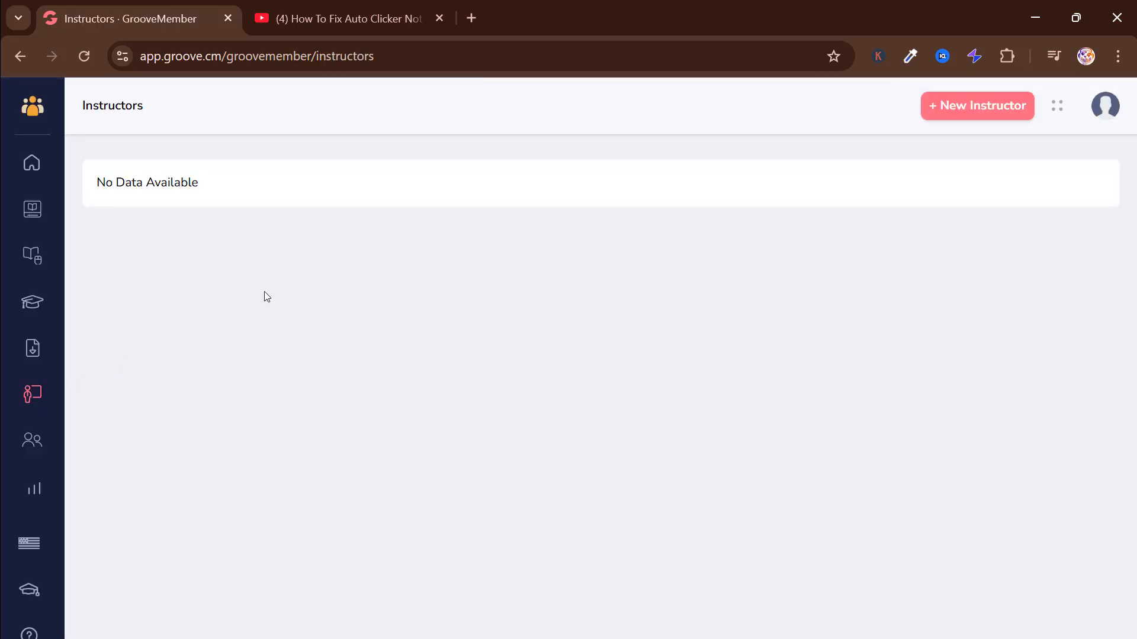
{"action": "left_click", "coordinate": [991, 111]}
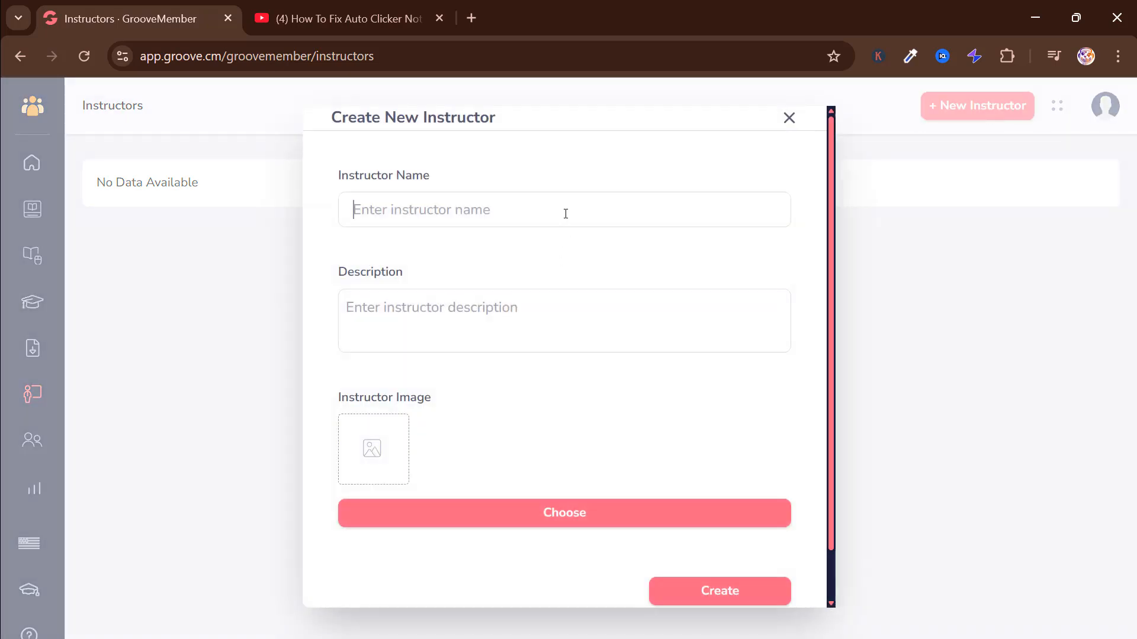
{"action": "type", "text": "Chris"}
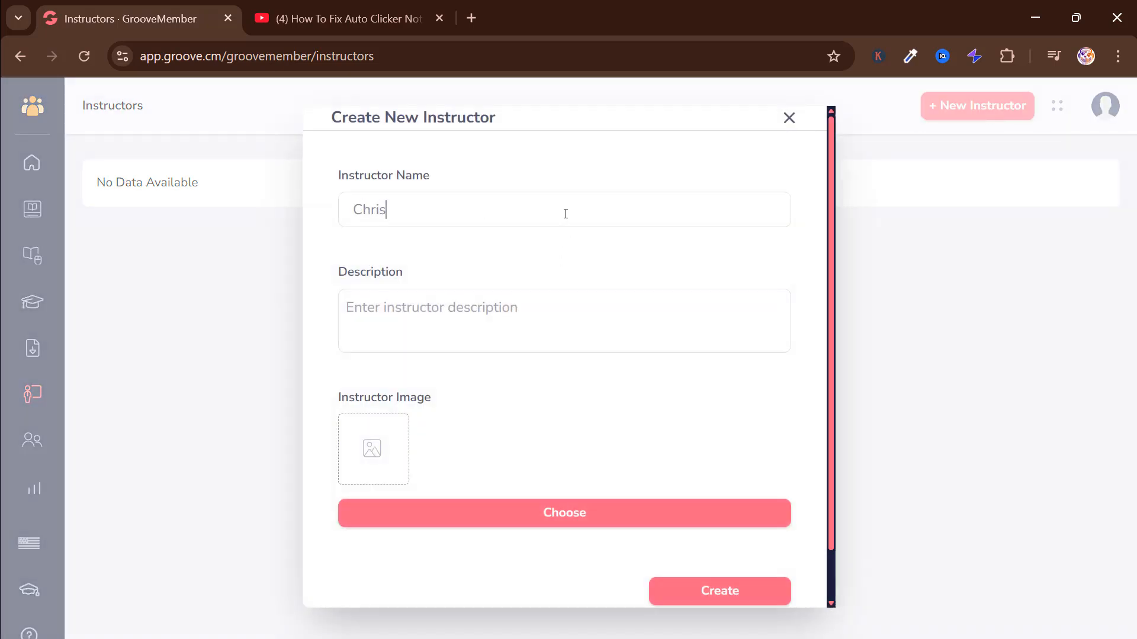
{"action": "left_click", "coordinate": [544, 320]}
{"action": "type", "text": "Chris "}
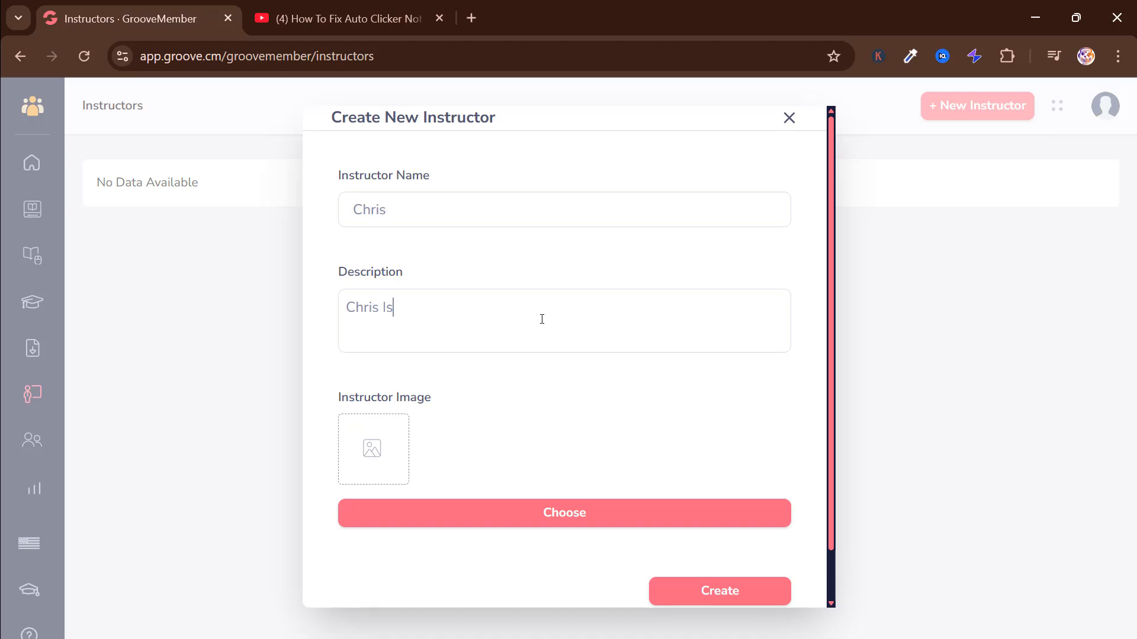
{"action": "type", "text": "is a marketing instructor"}
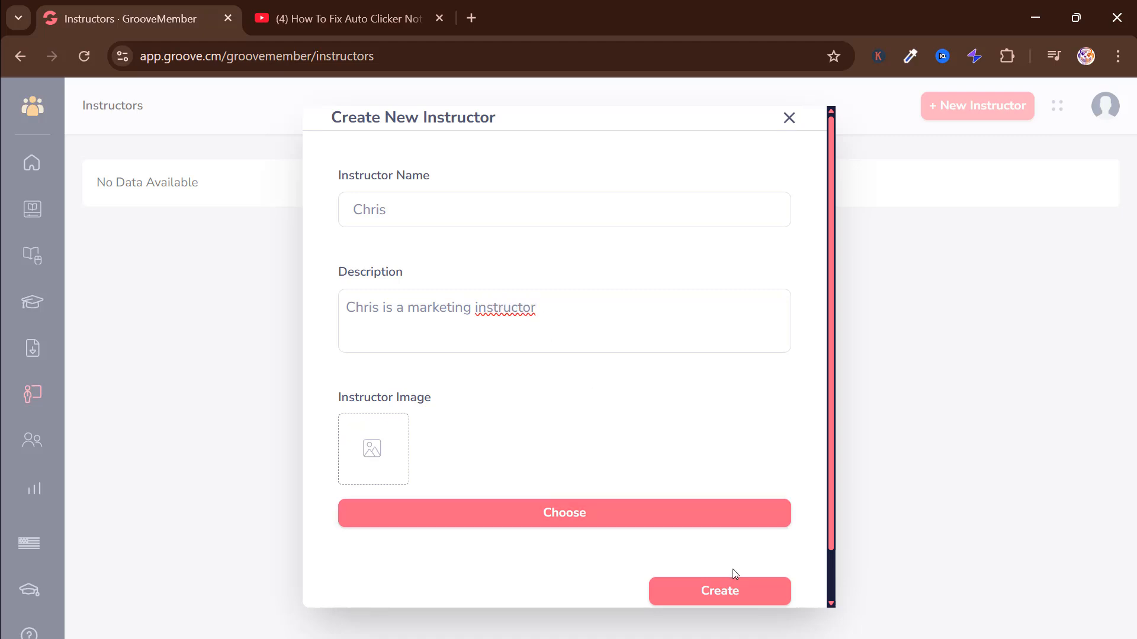
{"action": "left_click", "coordinate": [723, 591]}
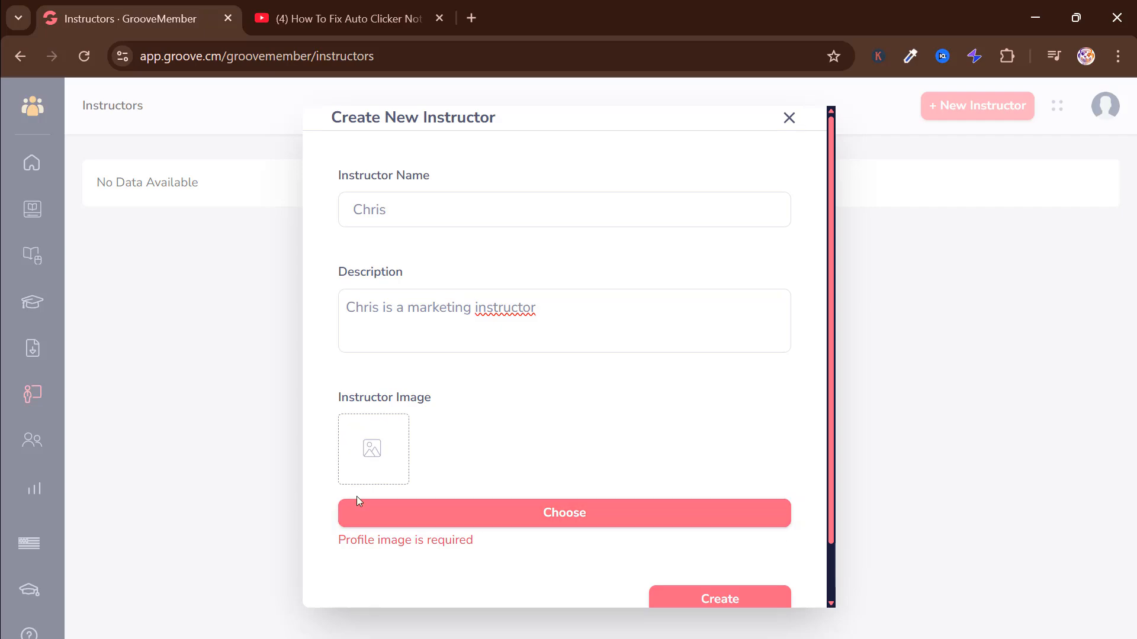
Upload the neon Instagram logo picture as the instructor's image and create the instructor.
{"action": "left_click", "coordinate": [464, 519]}
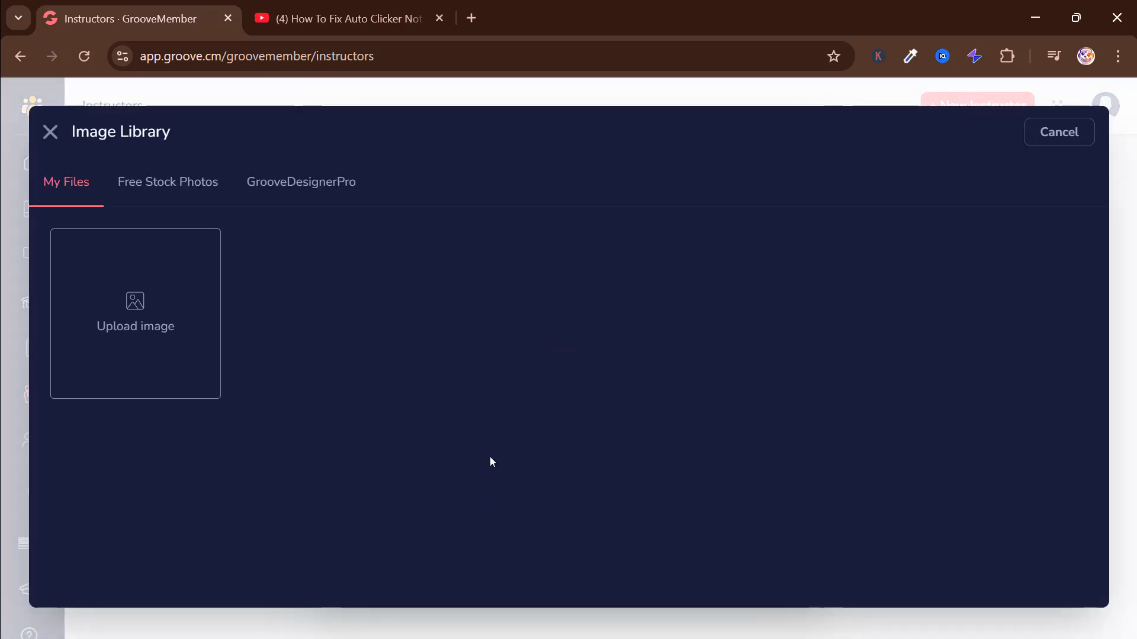
{"action": "left_click", "coordinate": [128, 305]}
{"action": "double_click", "coordinate": [411, 289]}
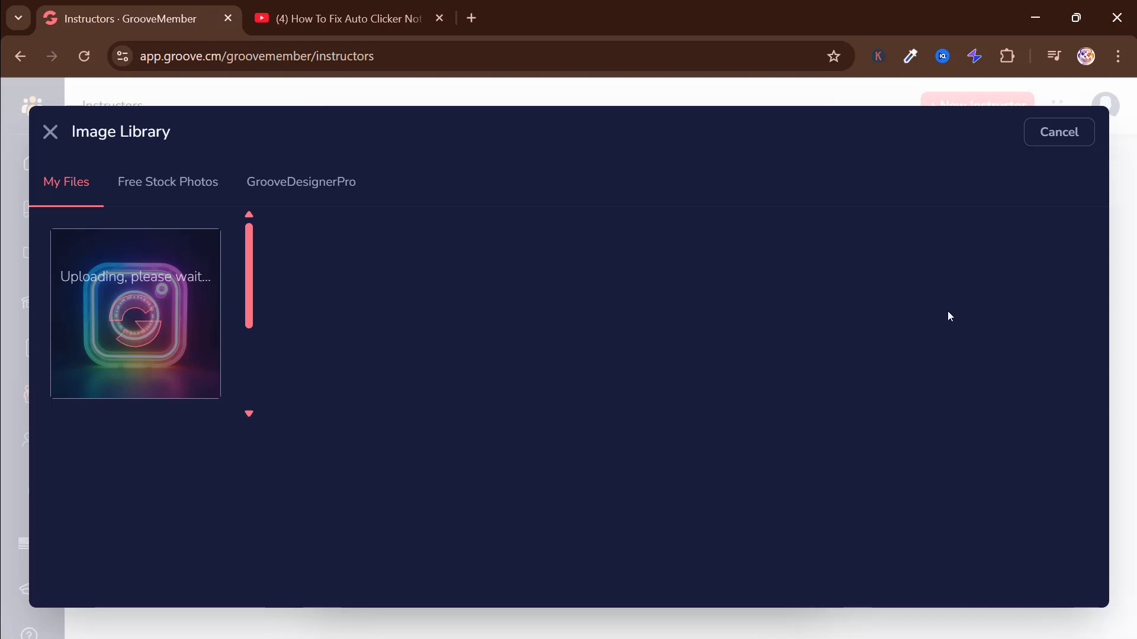
{"action": "left_click", "coordinate": [1060, 139]}
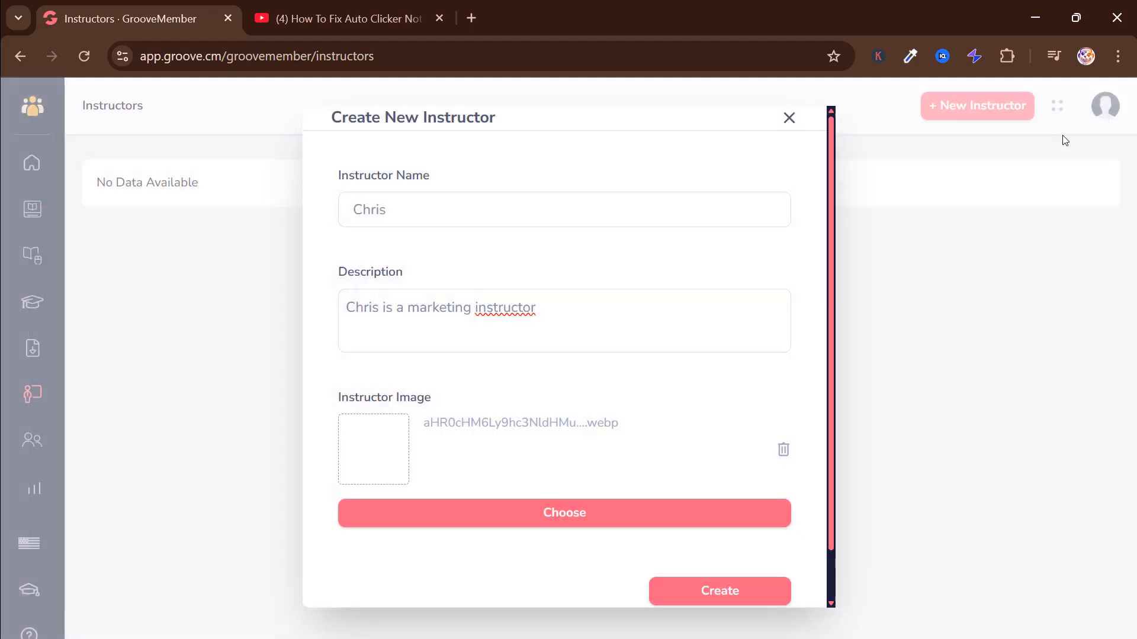
{"action": "left_click", "coordinate": [723, 594]}
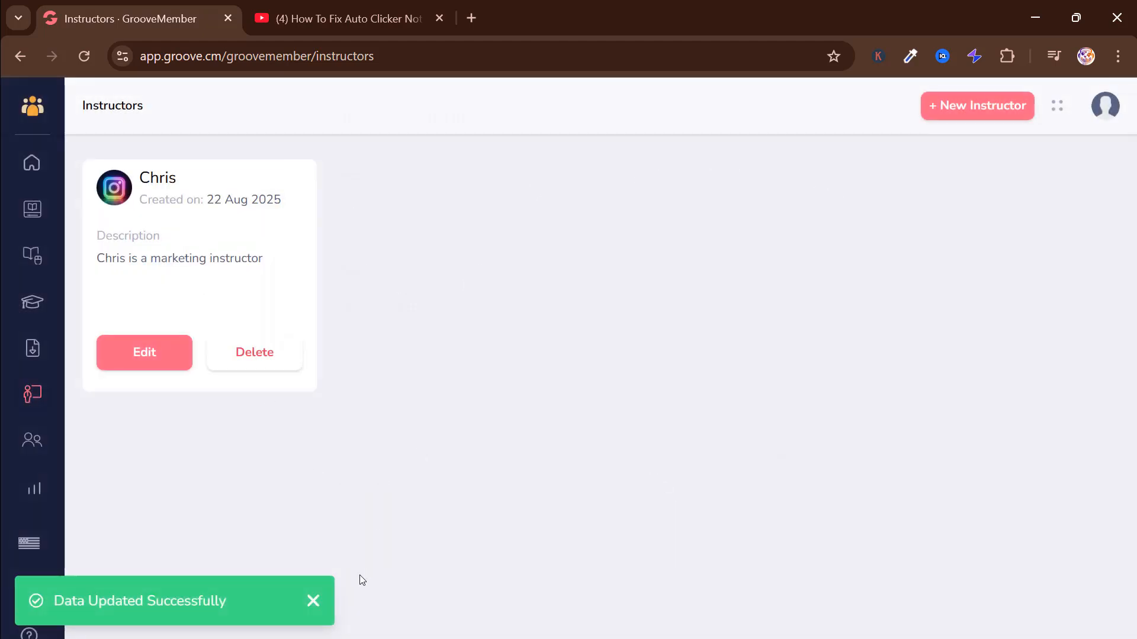
{"action": "left_click", "coordinate": [312, 600]}
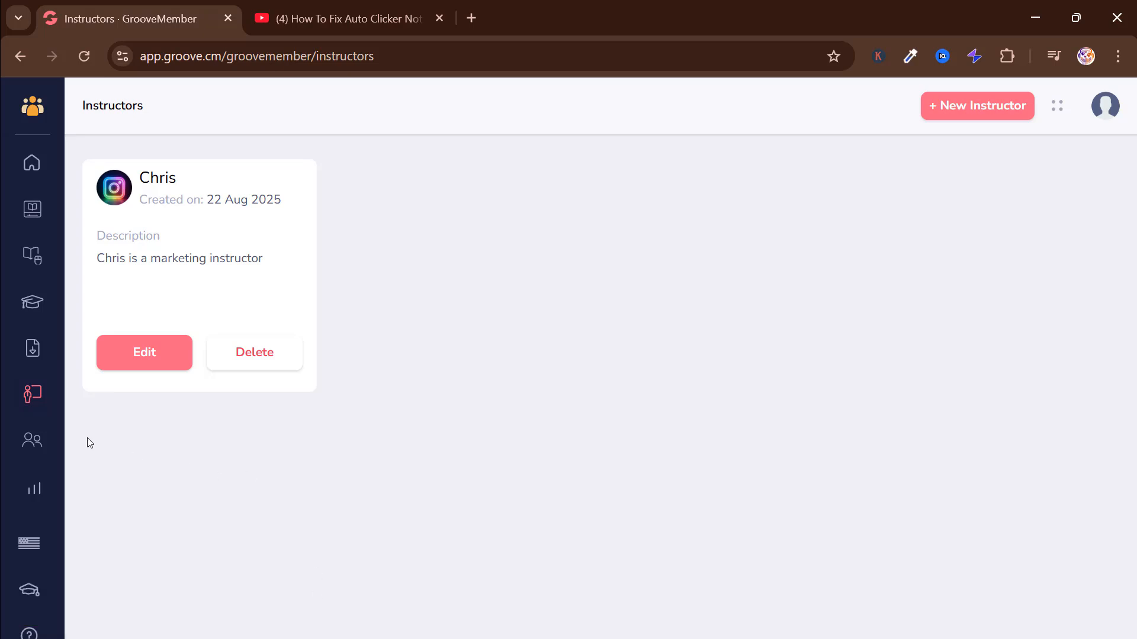
Try twice to view the Members section, reloading the page after each attempt.
{"action": "left_click", "coordinate": [27, 448]}
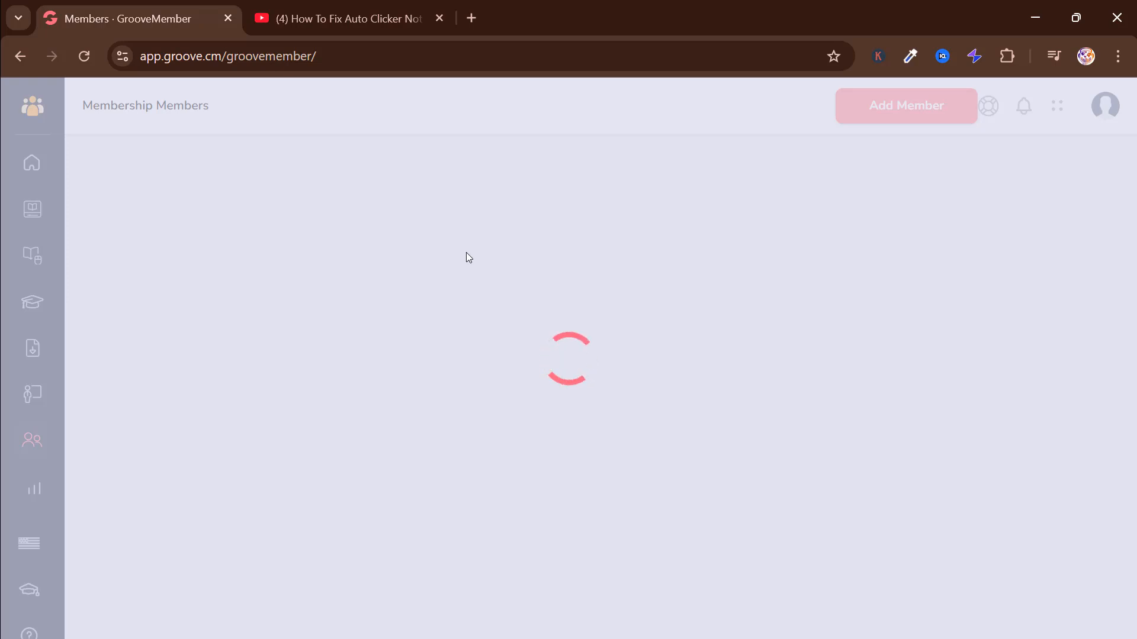
{"action": "left_click", "coordinate": [84, 57]}
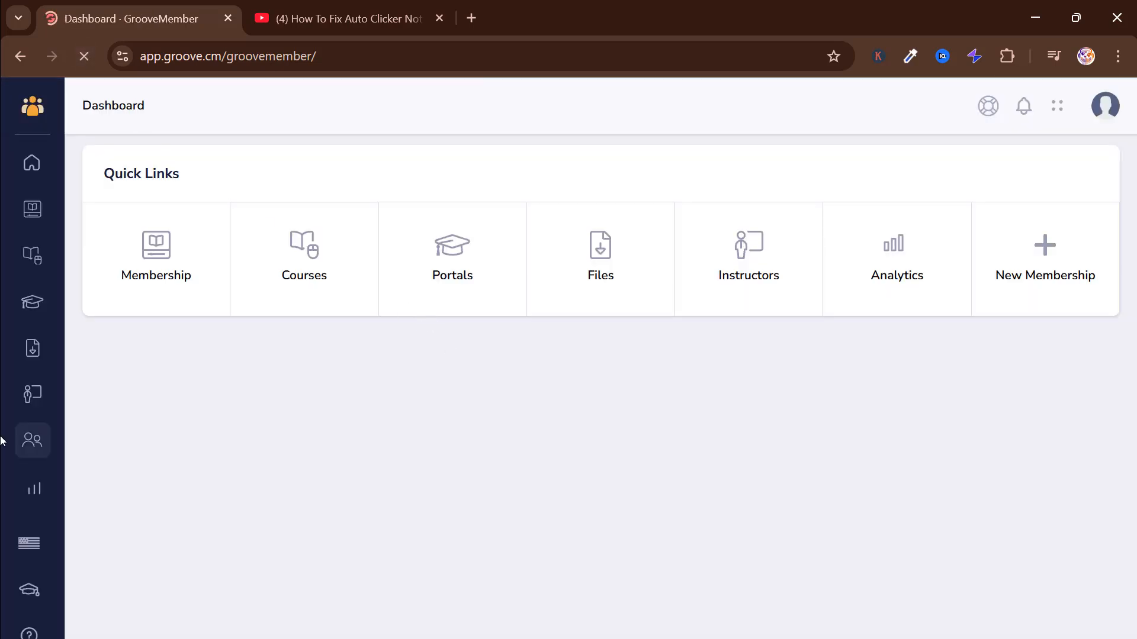
{"action": "left_click", "coordinate": [30, 440]}
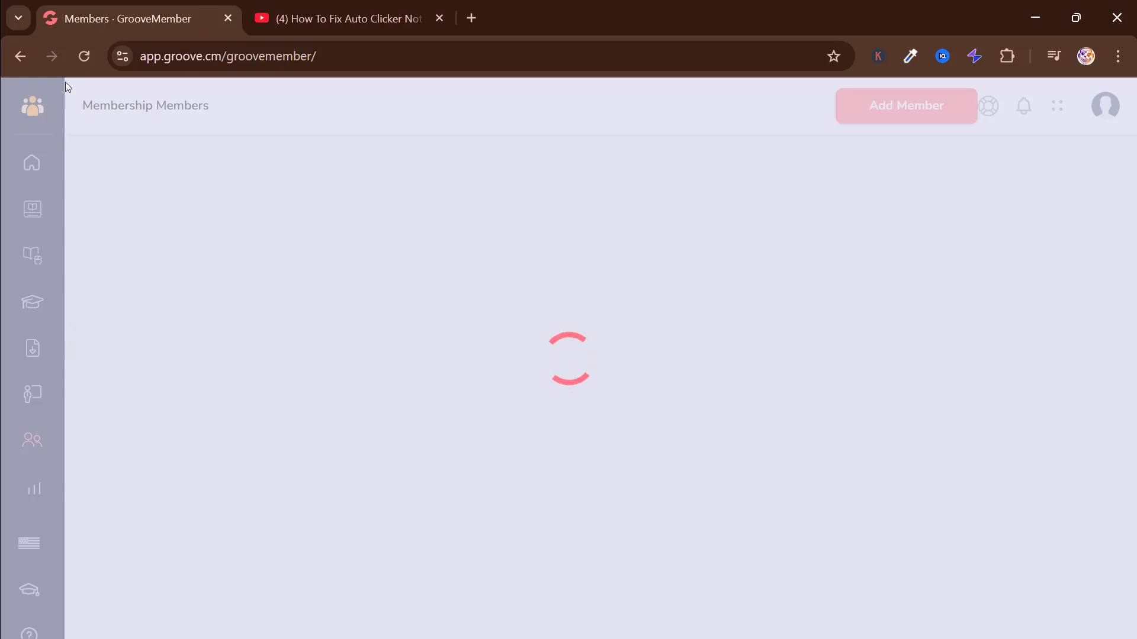
{"action": "left_click", "coordinate": [83, 55]}
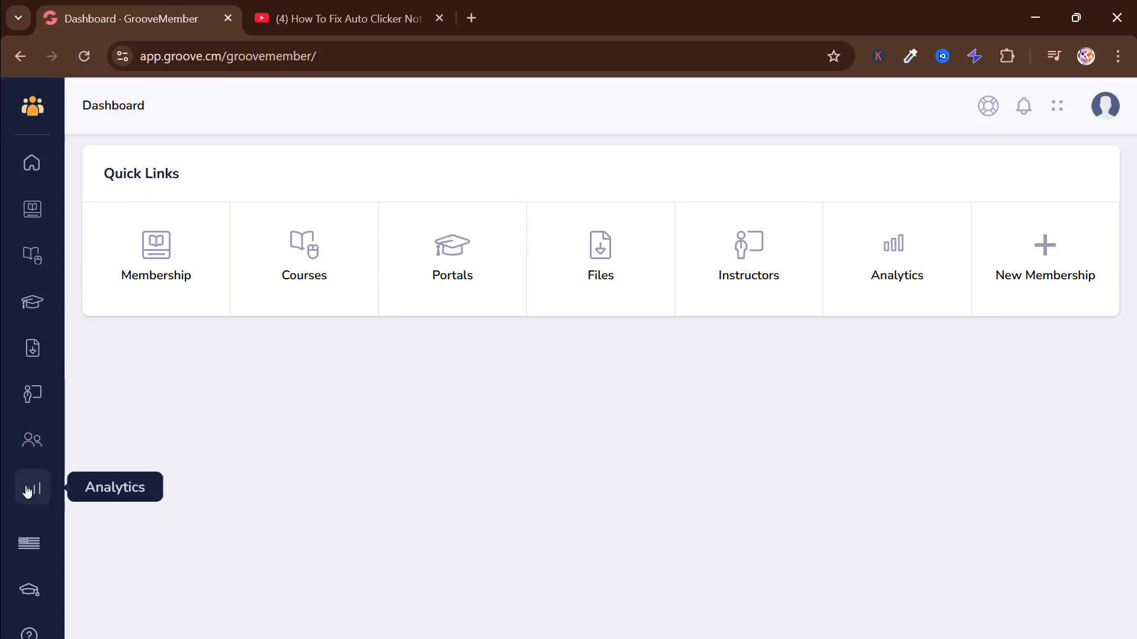
Look at the Analytics section.
{"action": "left_click", "coordinate": [27, 491]}
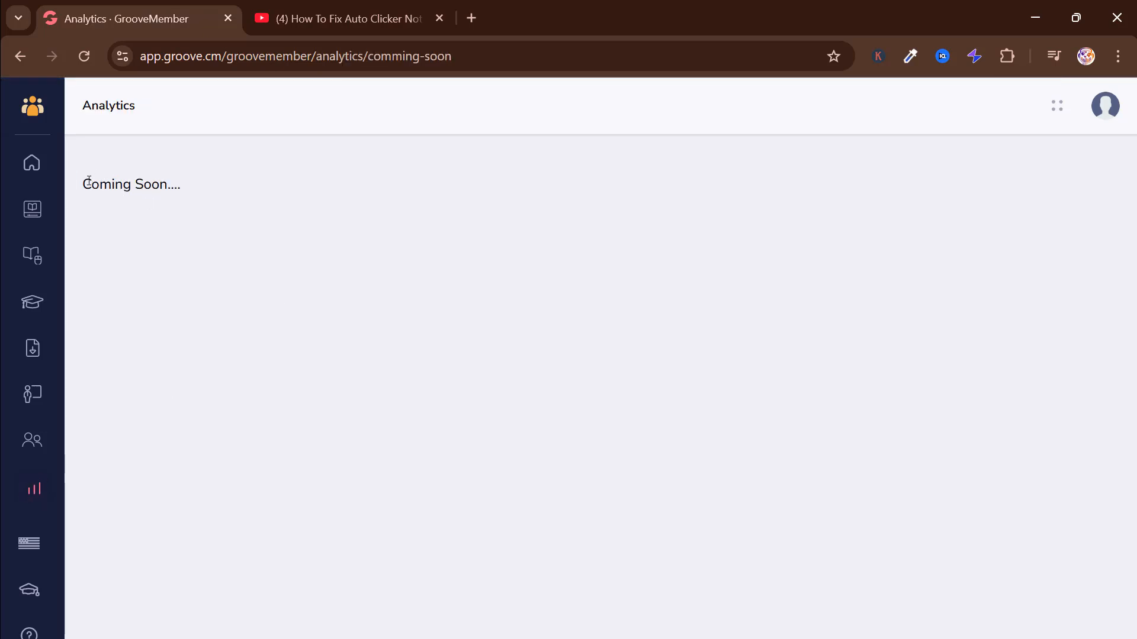
{"action": "left_click_drag", "start_coordinate": [88, 182], "coordinate": [178, 184]}
{"action": "left_click", "coordinate": [213, 189]}
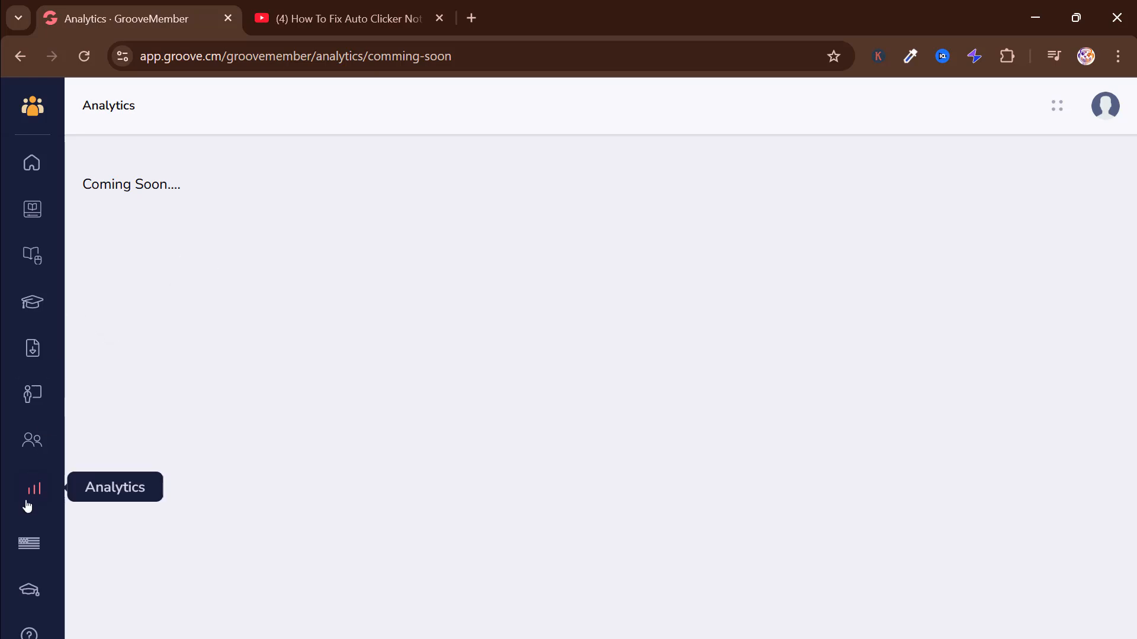
Look at the Memberships and Courses sections through the dashboard's quick links.
{"action": "left_click", "coordinate": [27, 187]}
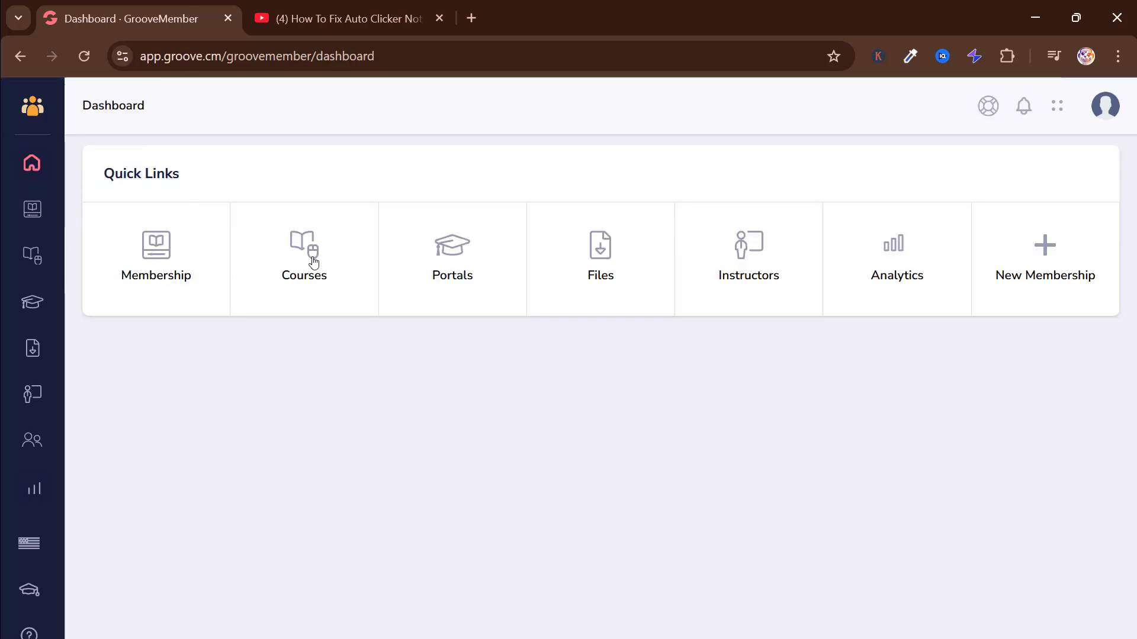
{"action": "left_click", "coordinate": [193, 243]}
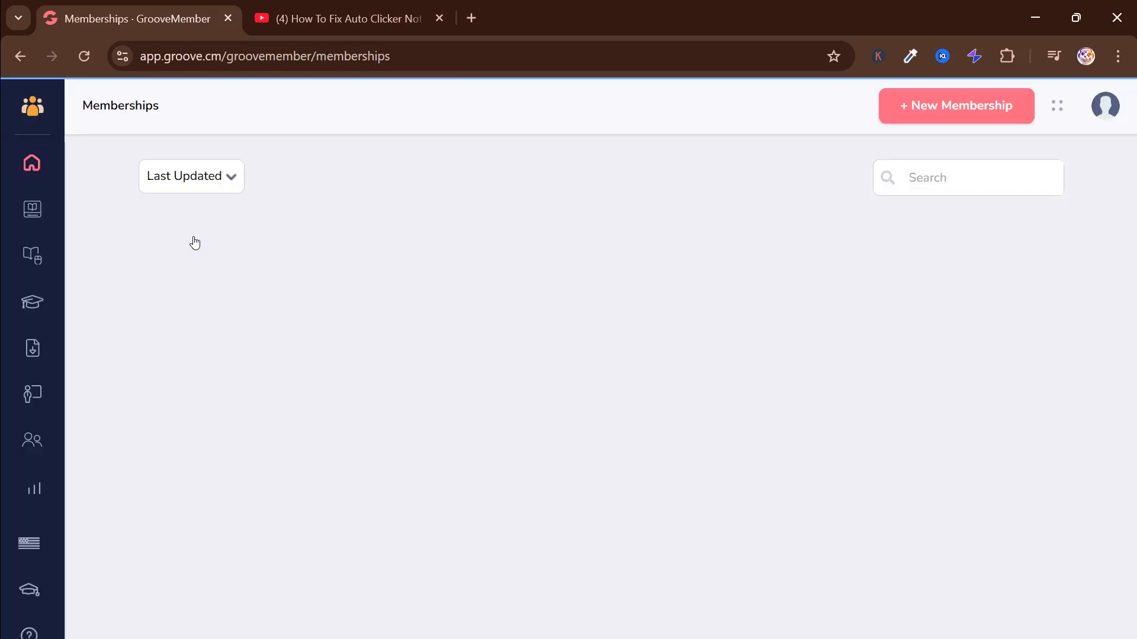
{"action": "left_click", "coordinate": [32, 163]}
{"action": "left_click", "coordinate": [296, 271]}
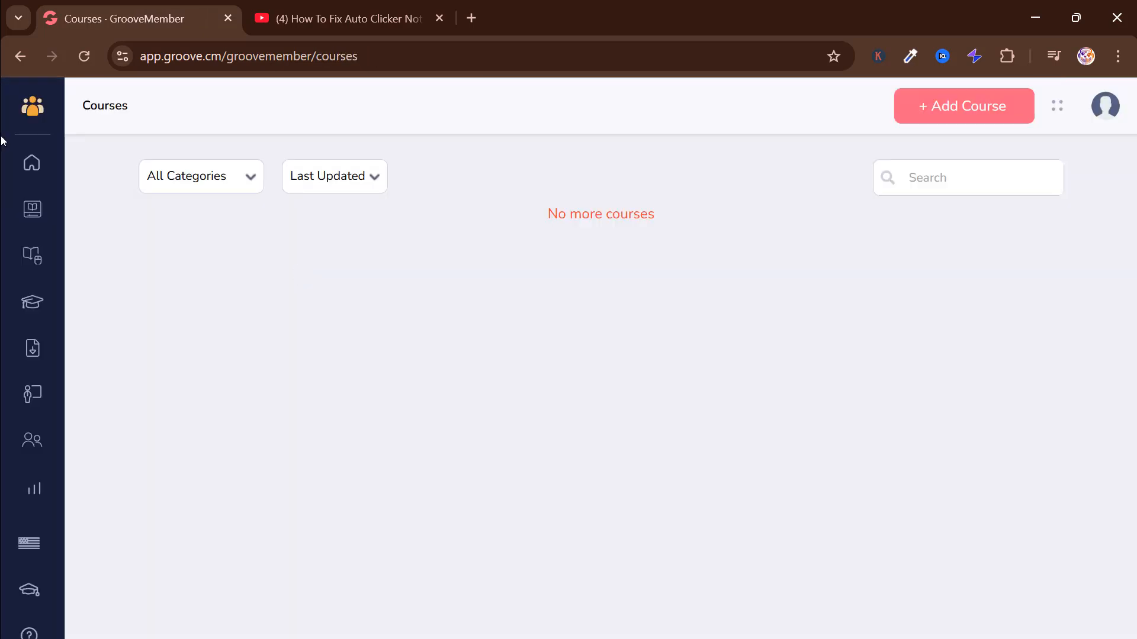
Start a new membership named Test with the subdomain test and the default sender, and try to save it.
{"action": "left_click", "coordinate": [44, 176]}
{"action": "left_click", "coordinate": [193, 244]}
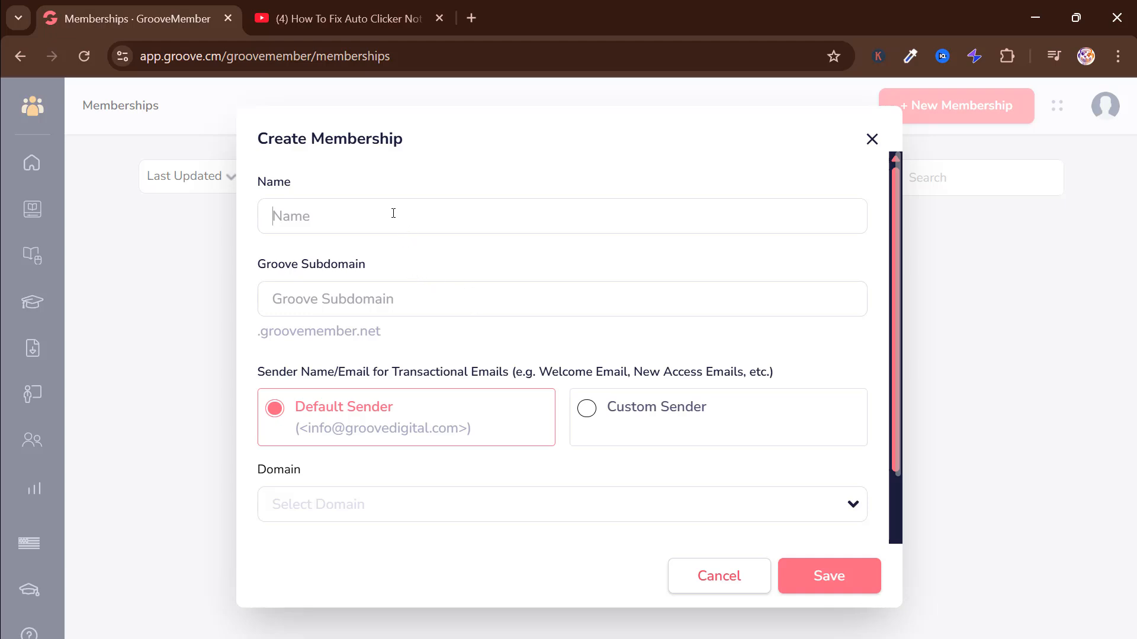
{"action": "type", "text": "Te"}
{"action": "type", "text": "test"}
{"action": "scroll", "coordinate": [450, 302], "scroll_direction": "down", "scroll_amount": 3}
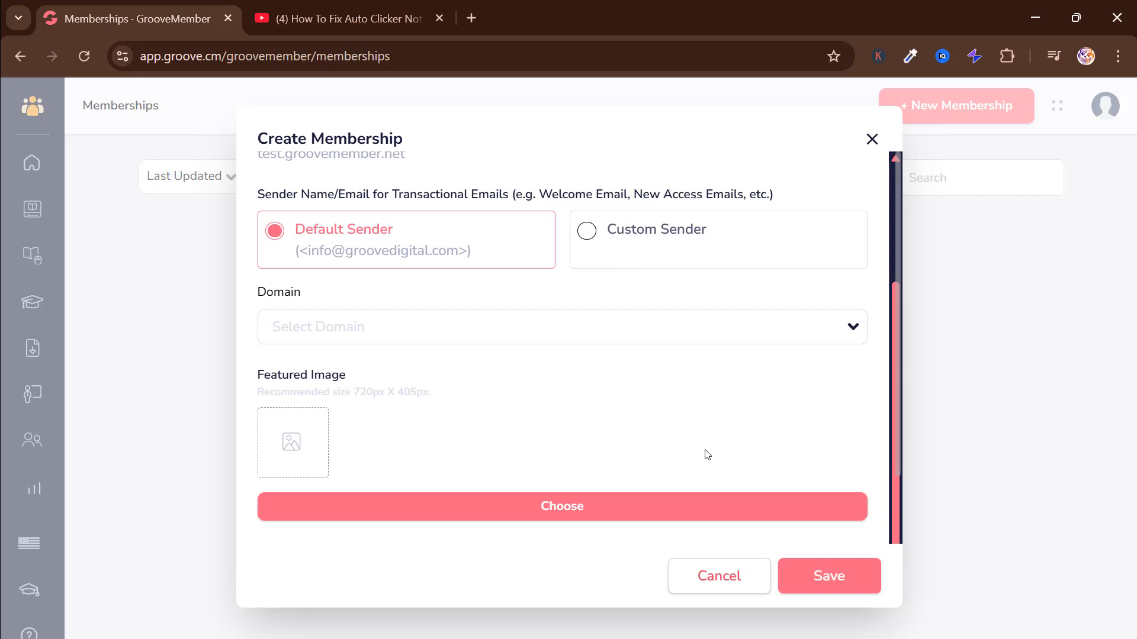
{"action": "left_click", "coordinate": [817, 583]}
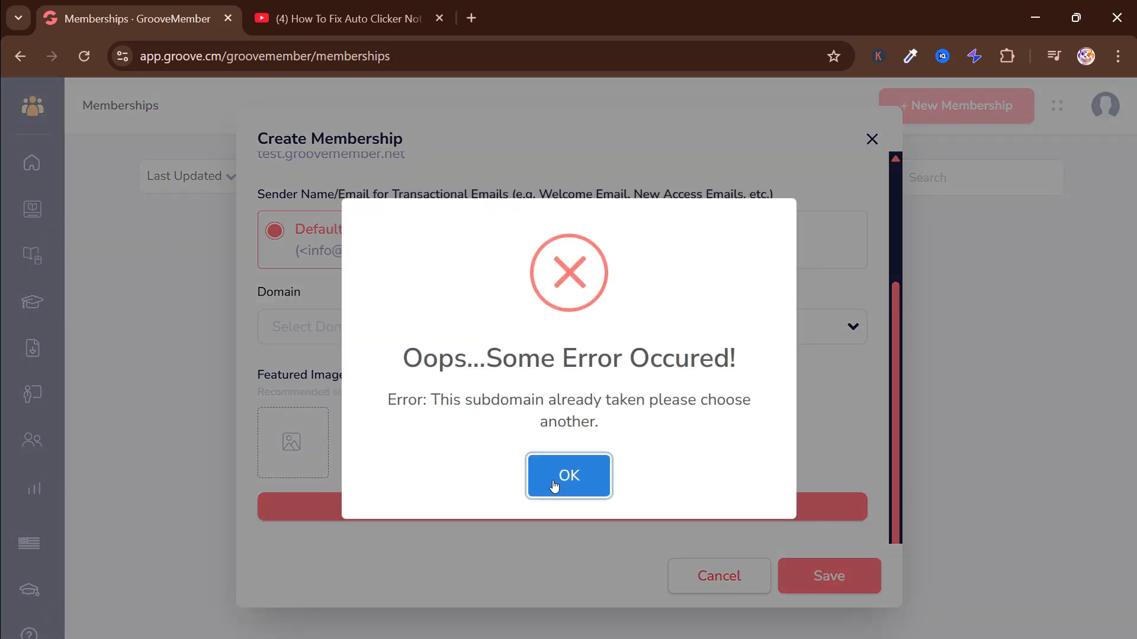
{"action": "left_click", "coordinate": [569, 476]}
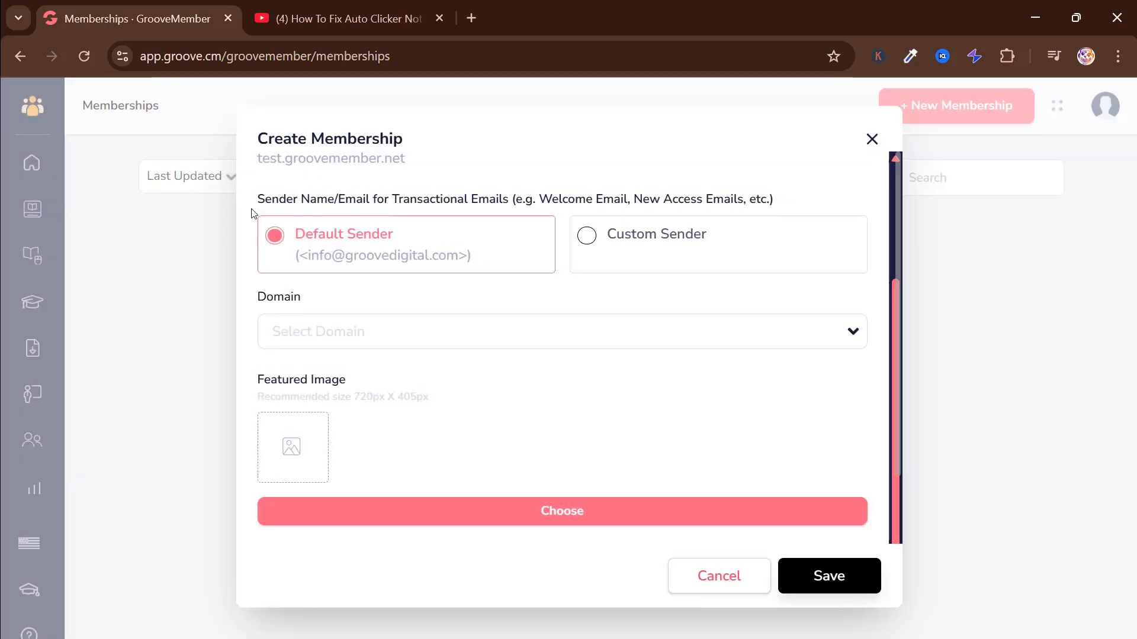
Change the membership's Groove subdomain to testing and try to save it again.
{"action": "scroll", "coordinate": [324, 286], "scroll_direction": "up", "scroll_amount": 3}
{"action": "left_click_drag", "start_coordinate": [318, 313], "coordinate": [203, 312]}
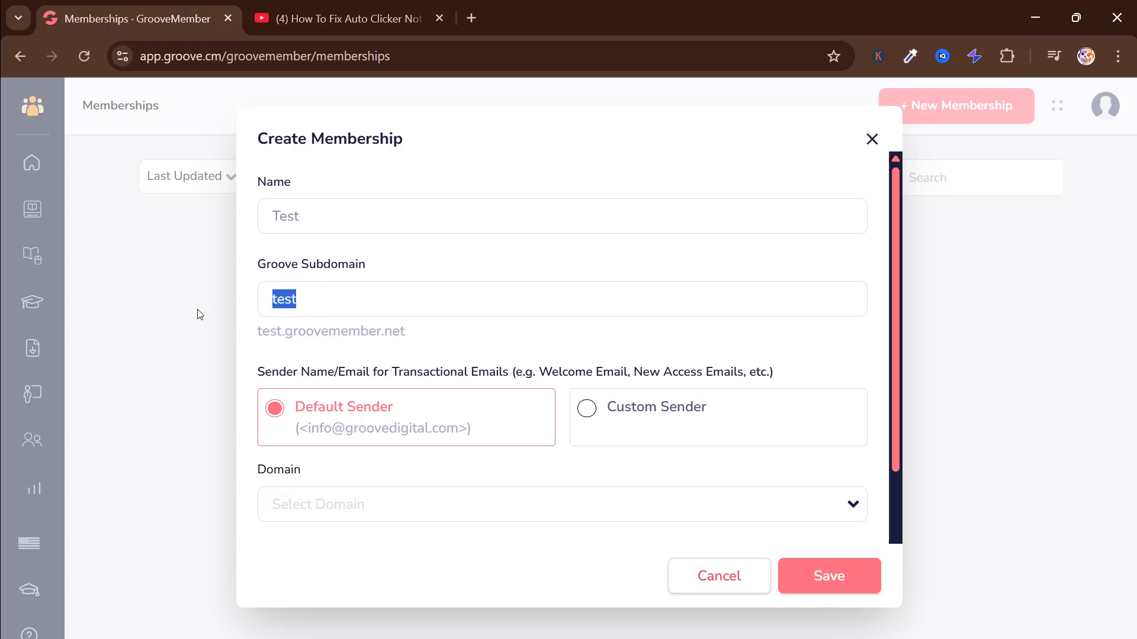
{"action": "type", "text": "testing"}
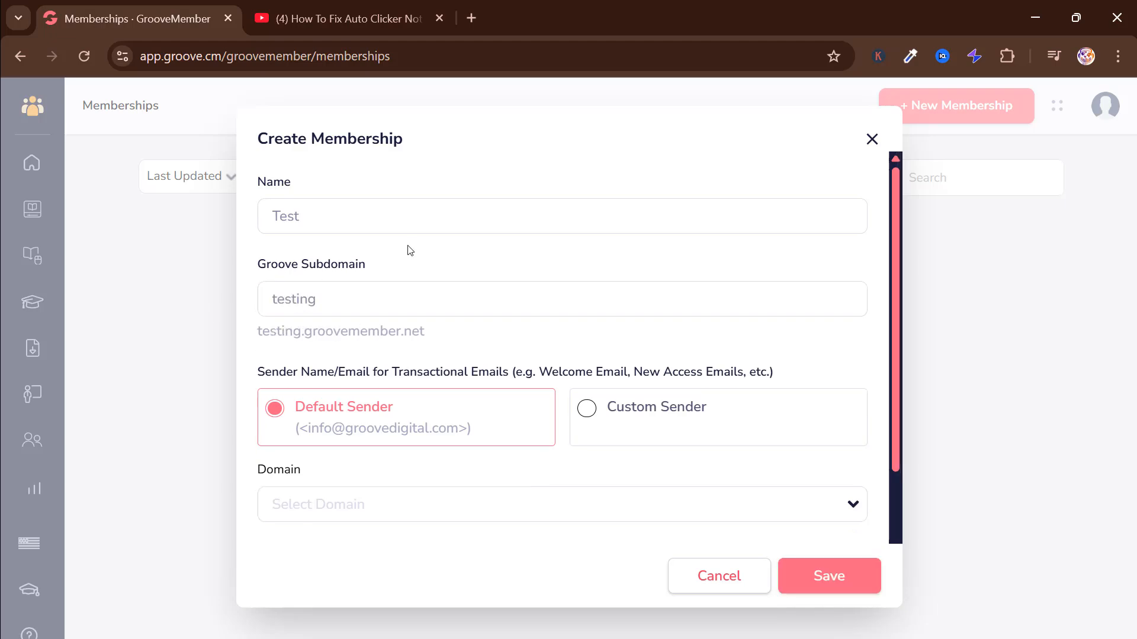
{"action": "scroll", "coordinate": [409, 250], "scroll_direction": "down", "scroll_amount": 4}
{"action": "left_click", "coordinate": [823, 569]}
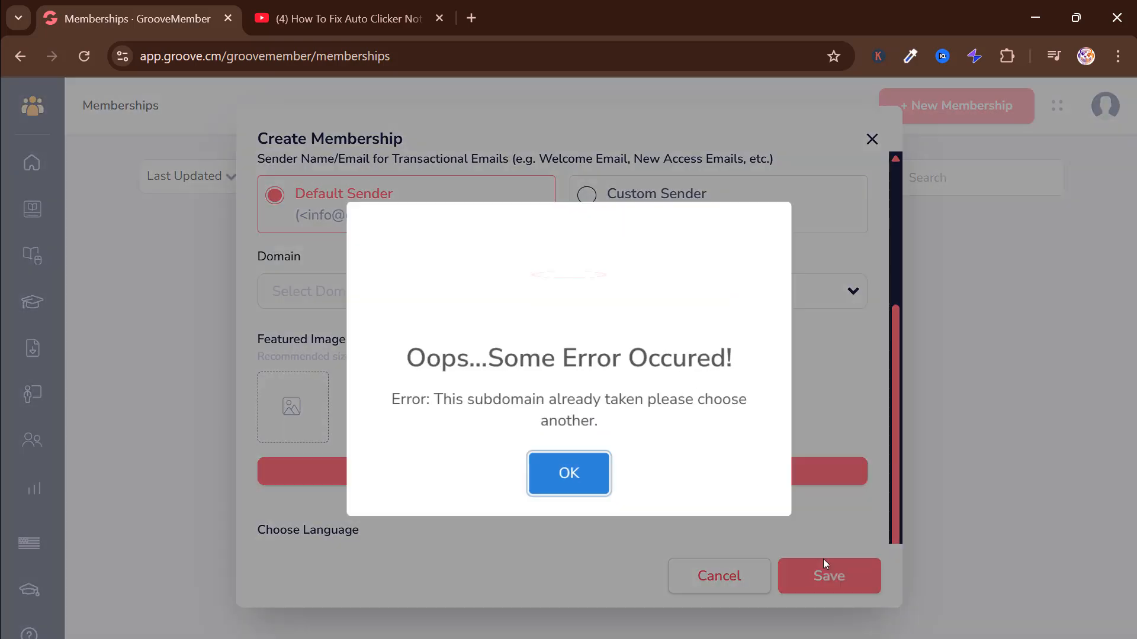
{"action": "left_click", "coordinate": [556, 495]}
Change the membership's Groove subdomain to testingmns and save the membership.
{"action": "scroll", "coordinate": [395, 395], "scroll_direction": "up", "scroll_amount": 4}
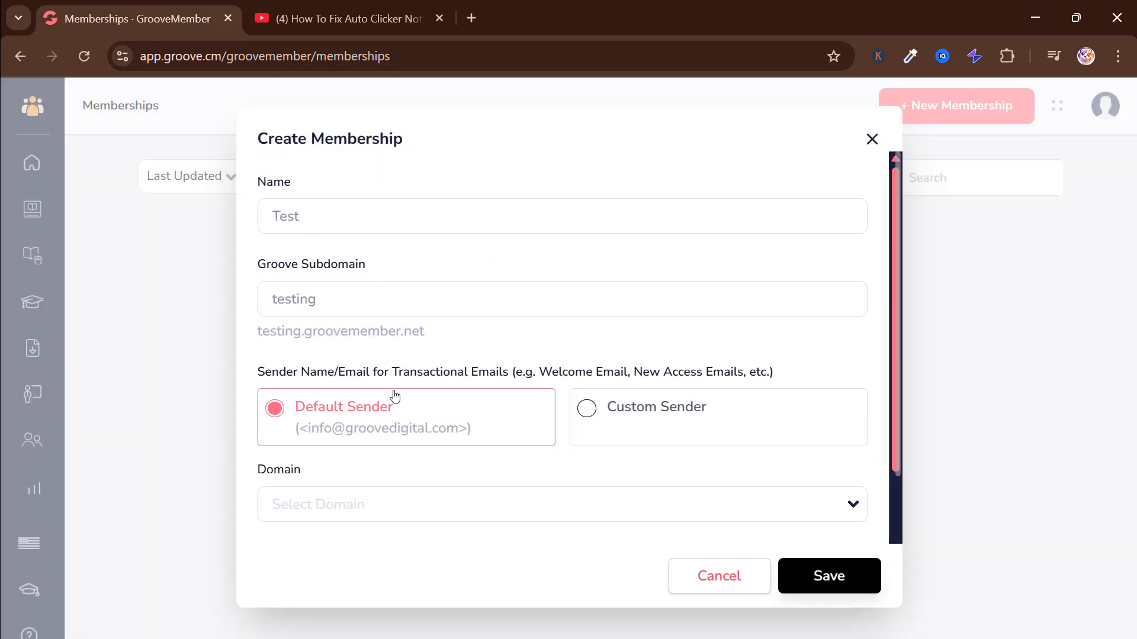
{"action": "left_click", "coordinate": [355, 291]}
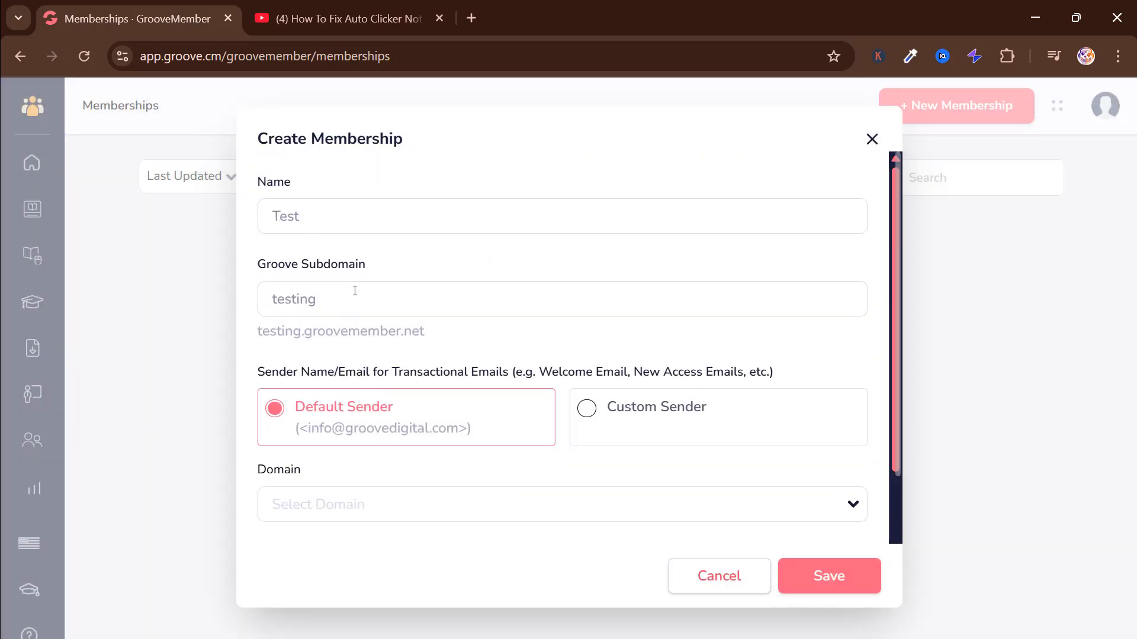
{"action": "type", "text": "mns"}
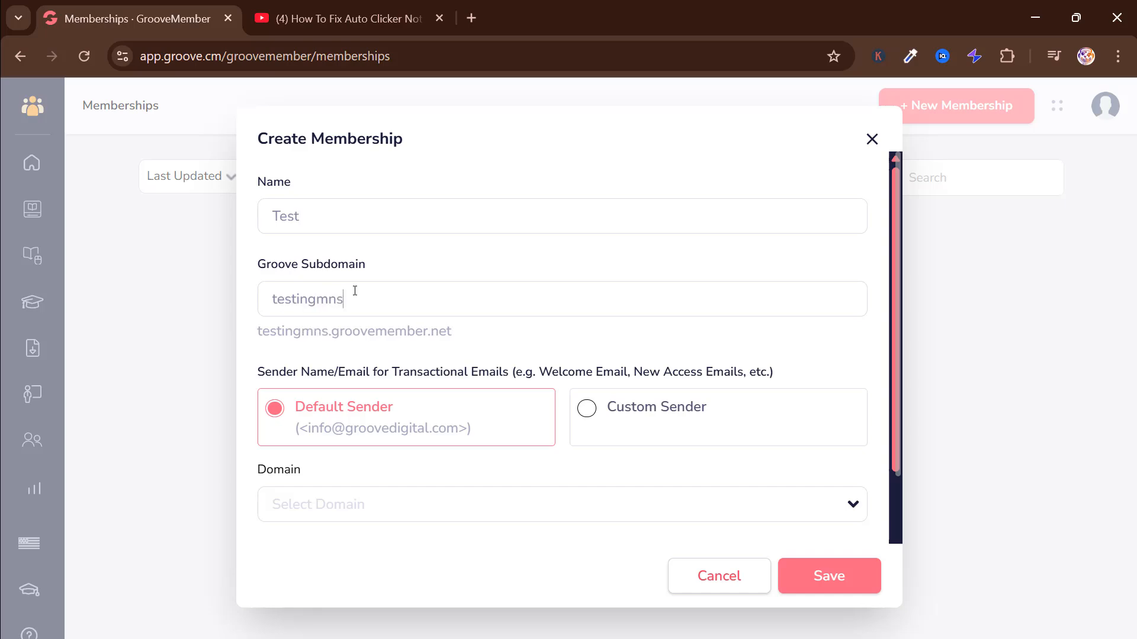
{"action": "left_click", "coordinate": [833, 556]}
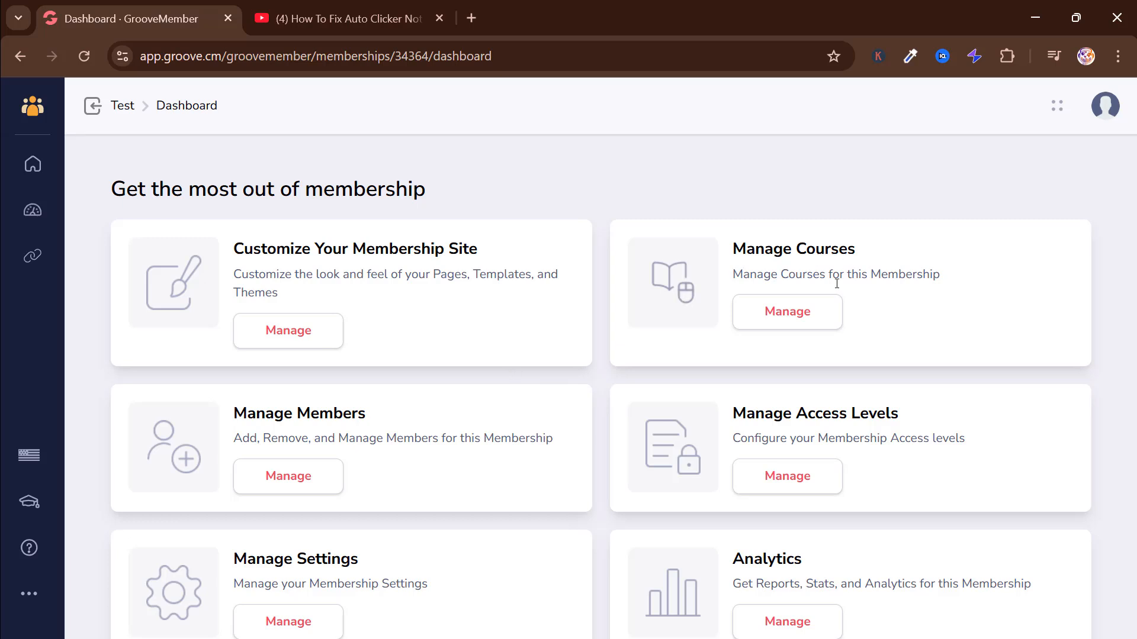
Review the new membership's dashboard options and open the templates for customizing its site.
{"action": "scroll", "coordinate": [769, 392], "scroll_direction": "down", "scroll_amount": 2}
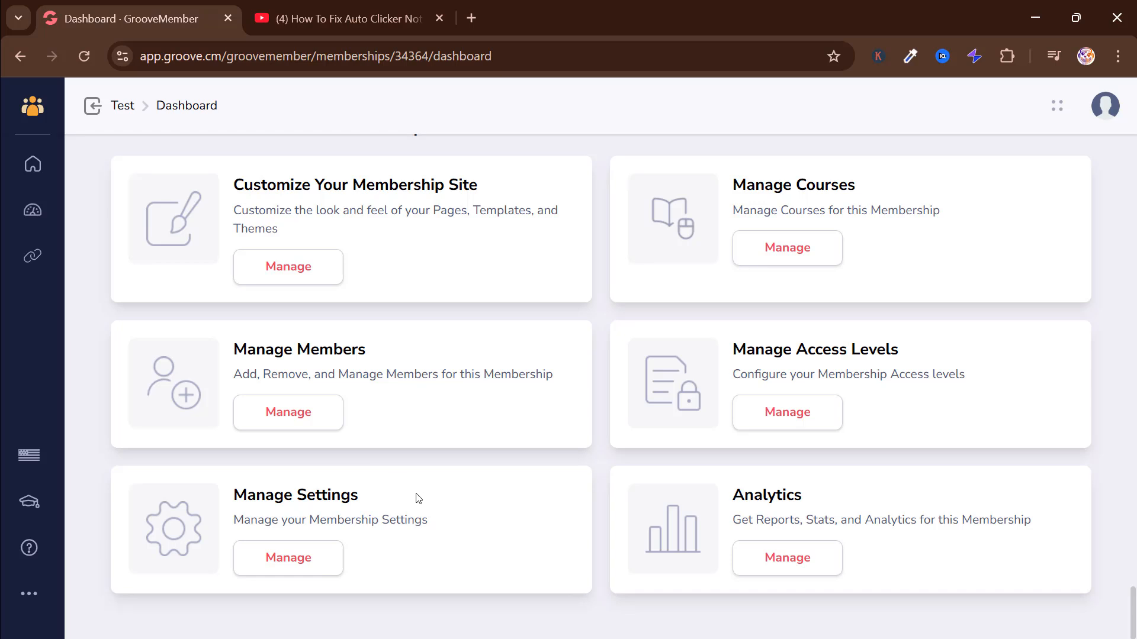
{"action": "scroll", "coordinate": [494, 502], "scroll_direction": "up", "scroll_amount": 2}
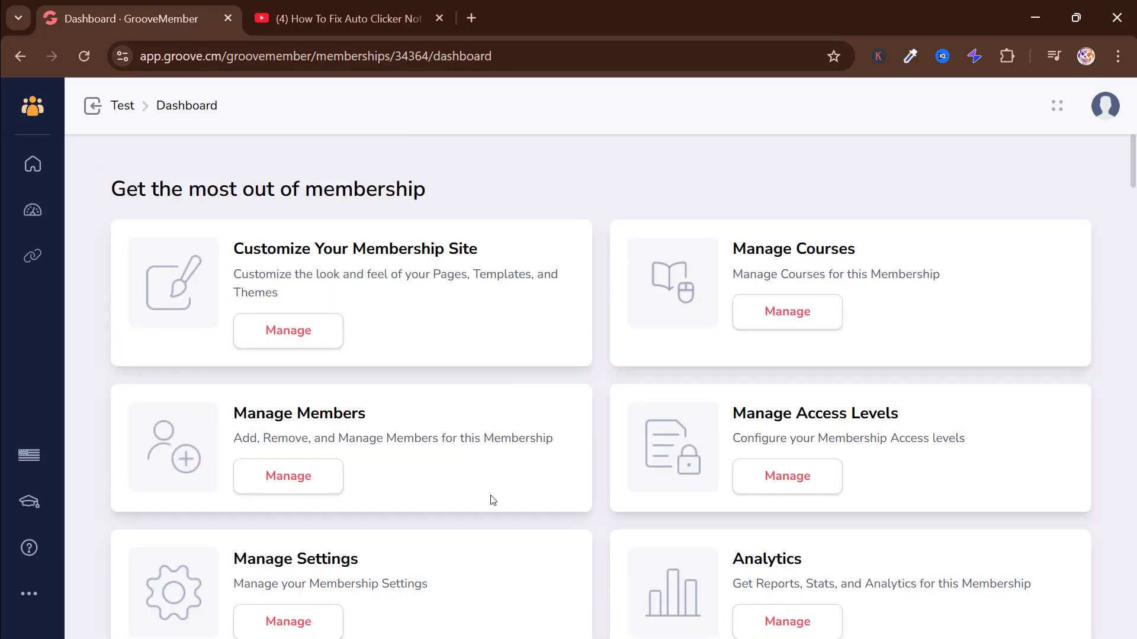
{"action": "left_click", "coordinate": [293, 341]}
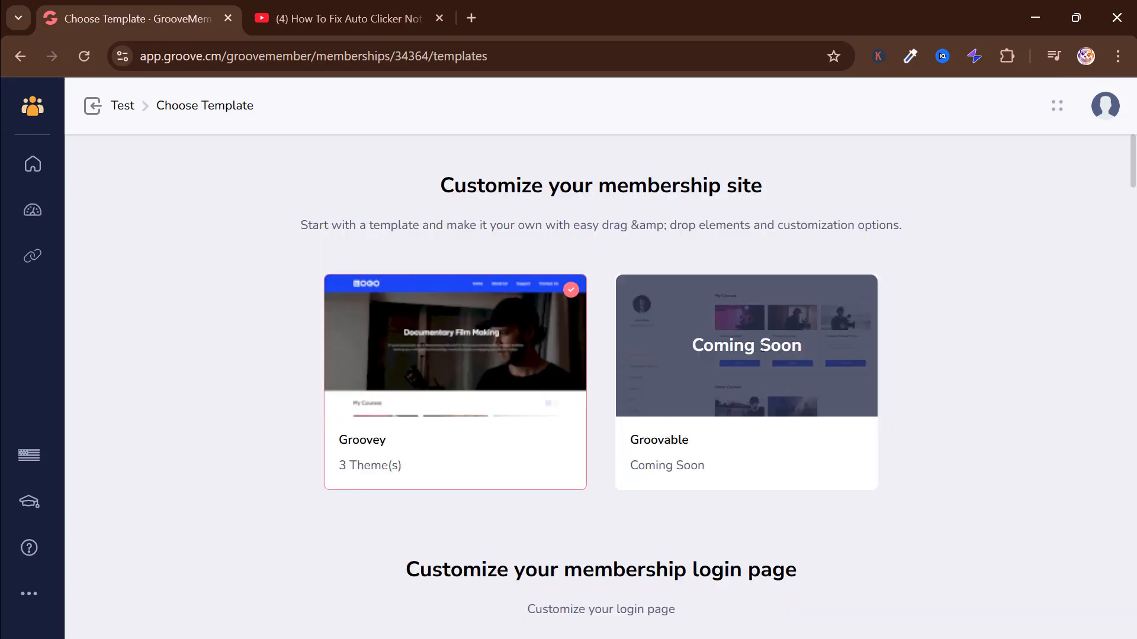
{"action": "mouse_move", "coordinate": [414, 359]}
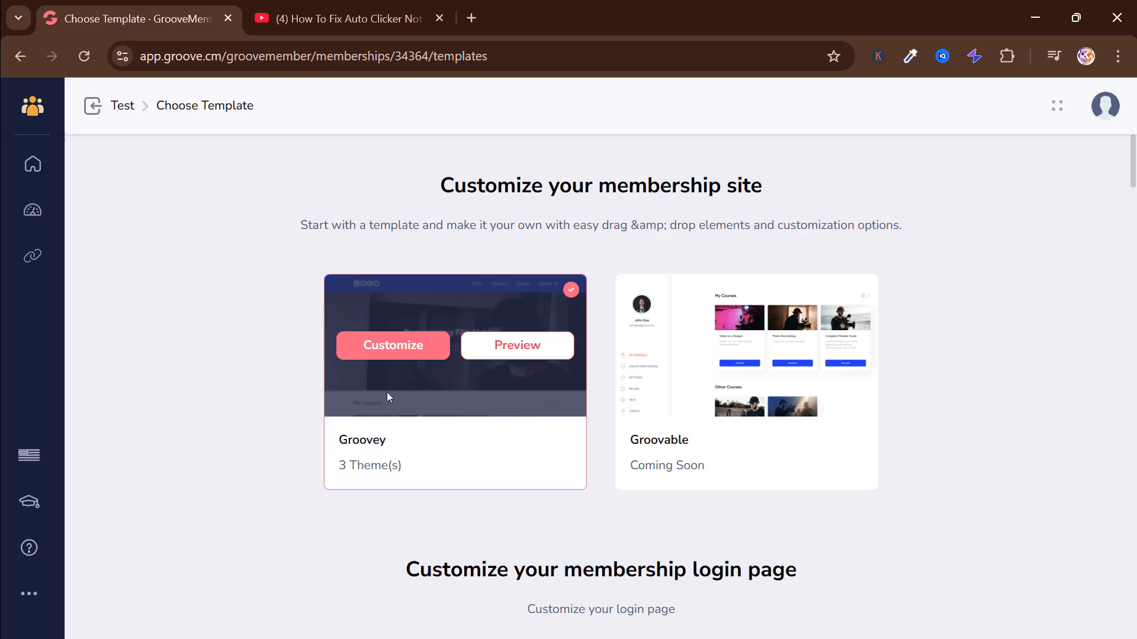
Preview the Groovey membership site template, look through its course and lesson sections, and close the preview.
{"action": "left_click", "coordinate": [519, 348]}
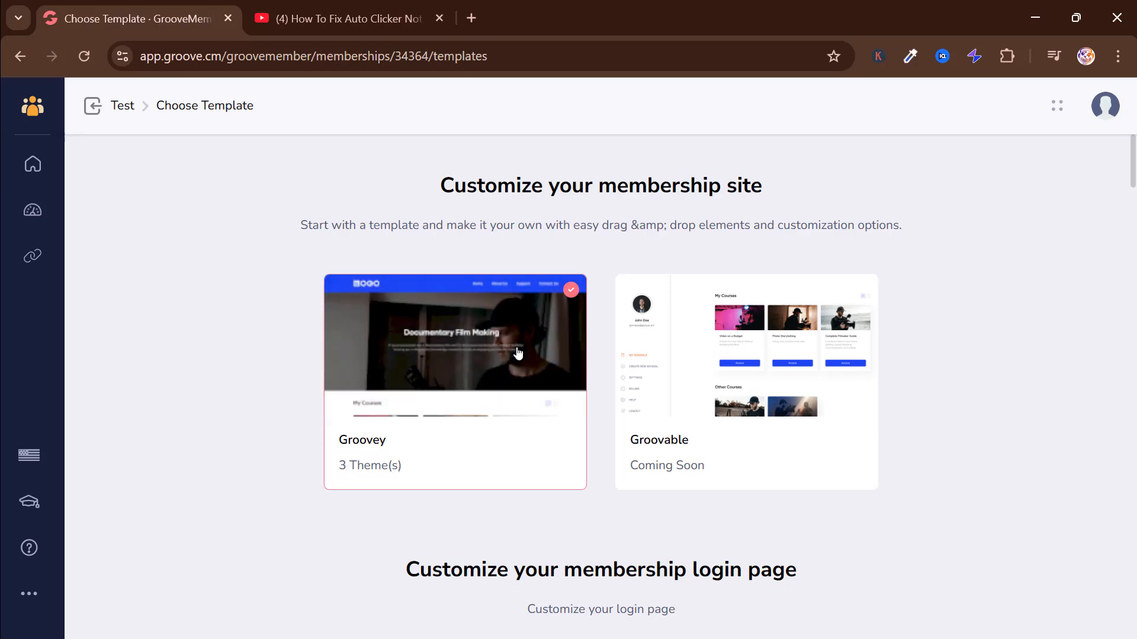
{"action": "scroll", "coordinate": [553, 355], "scroll_direction": "down", "scroll_amount": 6}
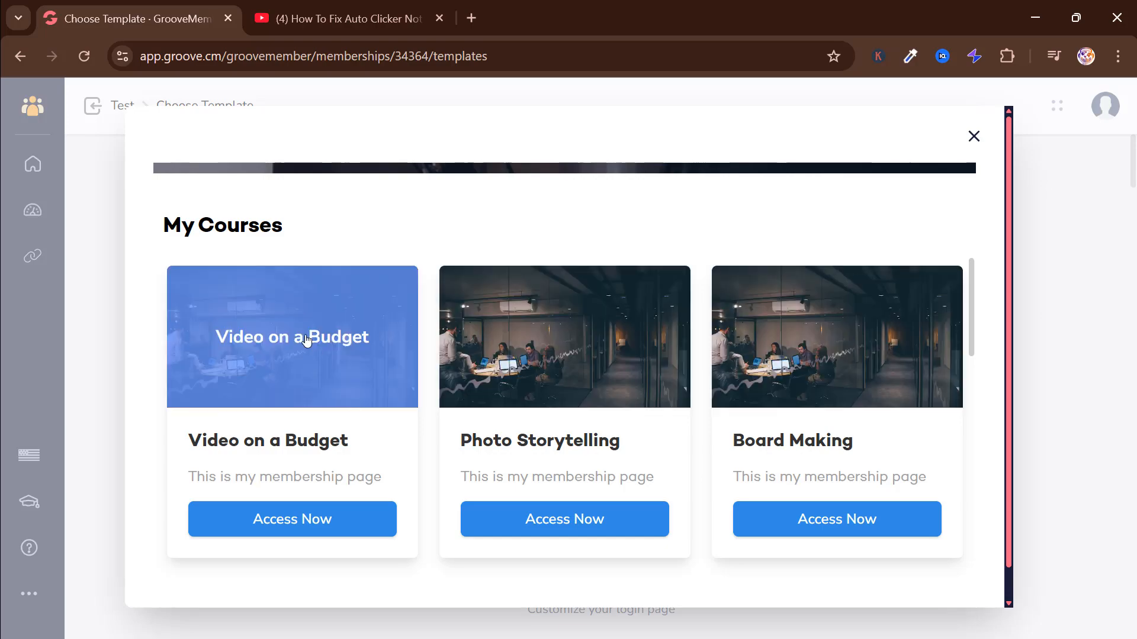
{"action": "scroll", "coordinate": [304, 337], "scroll_direction": "down", "scroll_amount": 5}
{"action": "scroll", "coordinate": [305, 338], "scroll_direction": "up", "scroll_amount": 2}
{"action": "scroll", "coordinate": [307, 341], "scroll_direction": "up", "scroll_amount": 3}
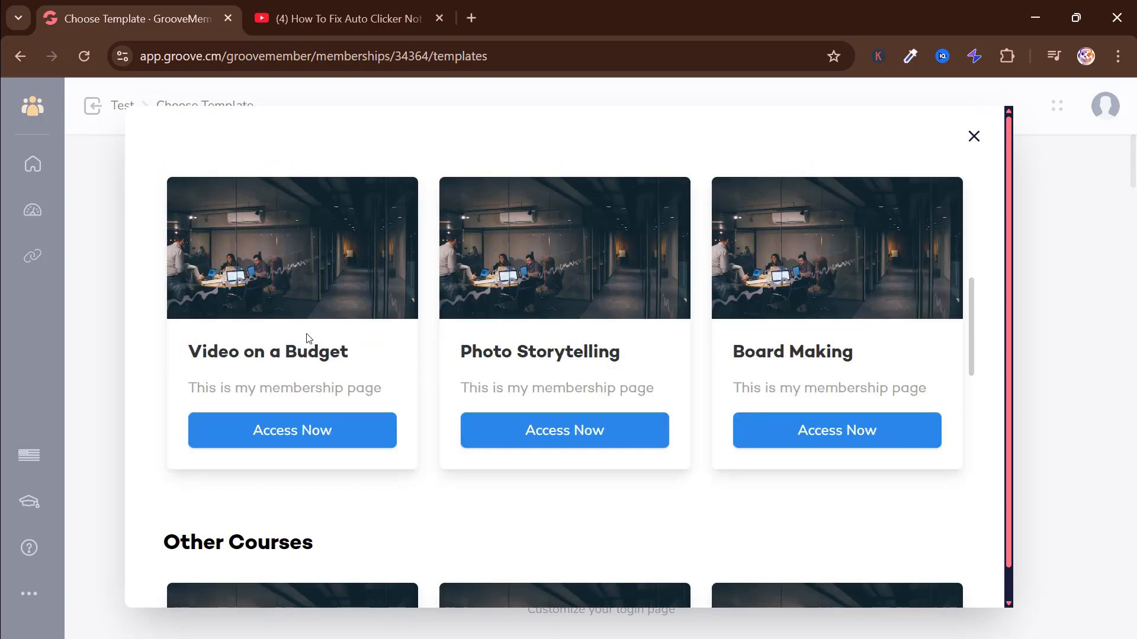
{"action": "scroll", "coordinate": [512, 388], "scroll_direction": "down", "scroll_amount": 6}
{"action": "scroll", "coordinate": [483, 377], "scroll_direction": "down", "scroll_amount": 9}
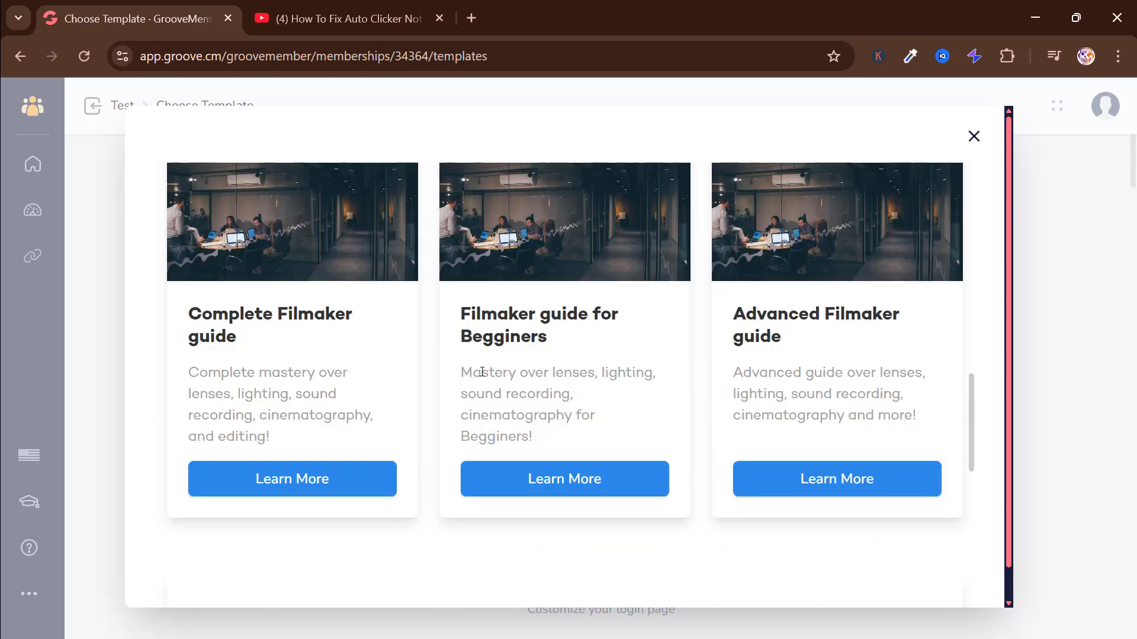
{"action": "scroll", "coordinate": [482, 373], "scroll_direction": "down", "scroll_amount": 4}
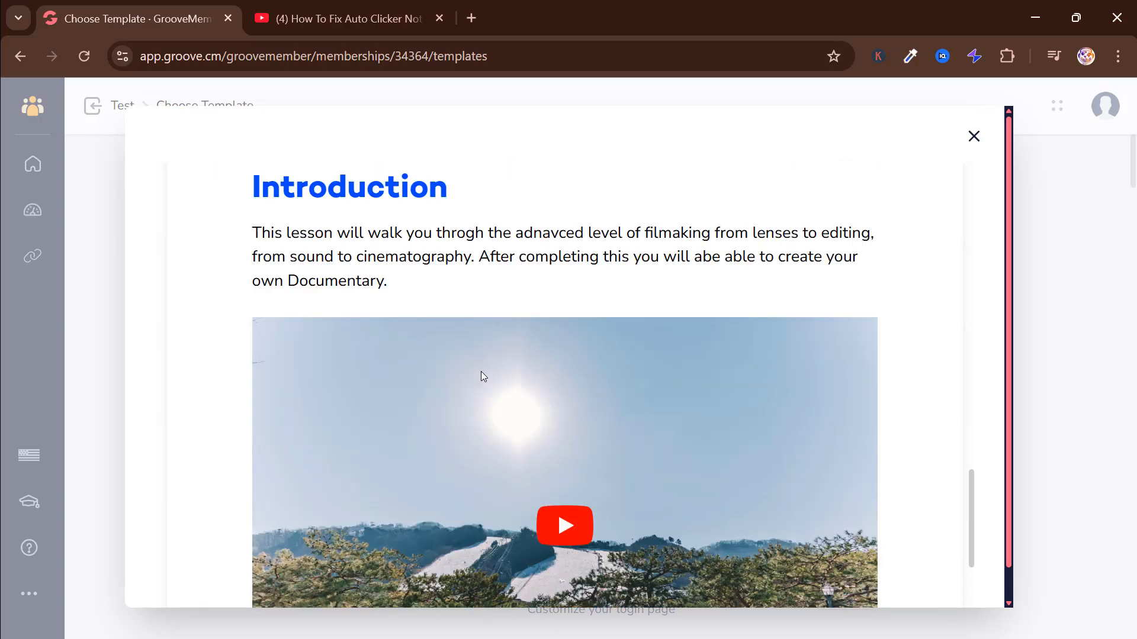
{"action": "scroll", "coordinate": [492, 369], "scroll_direction": "up", "scroll_amount": 6}
{"action": "scroll", "coordinate": [492, 367], "scroll_direction": "up", "scroll_amount": 15}
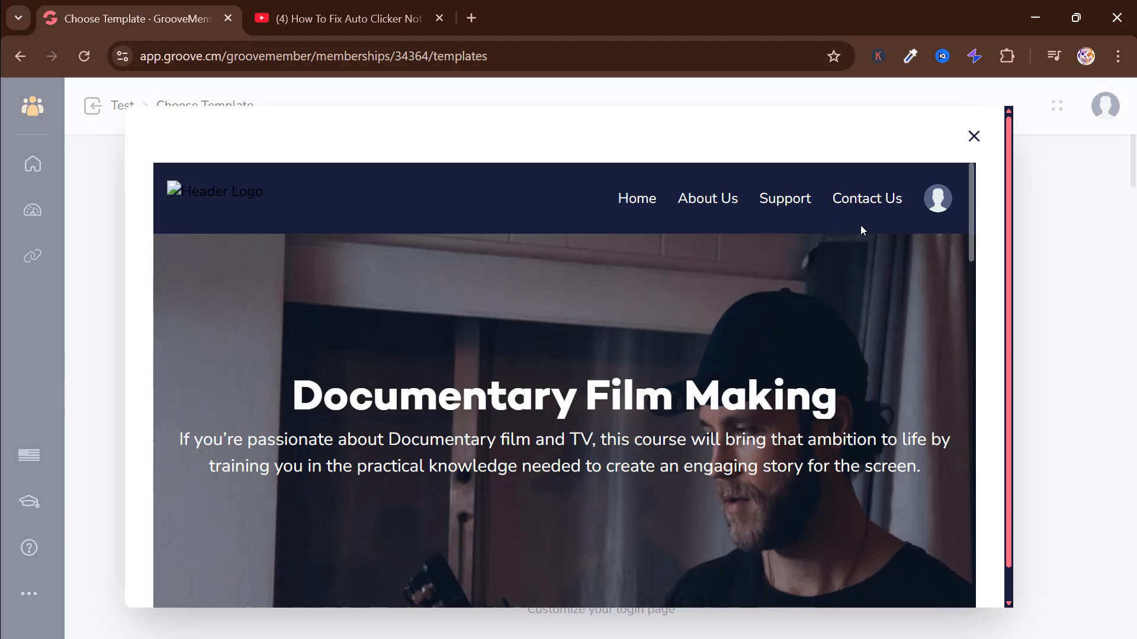
{"action": "left_click", "coordinate": [978, 141]}
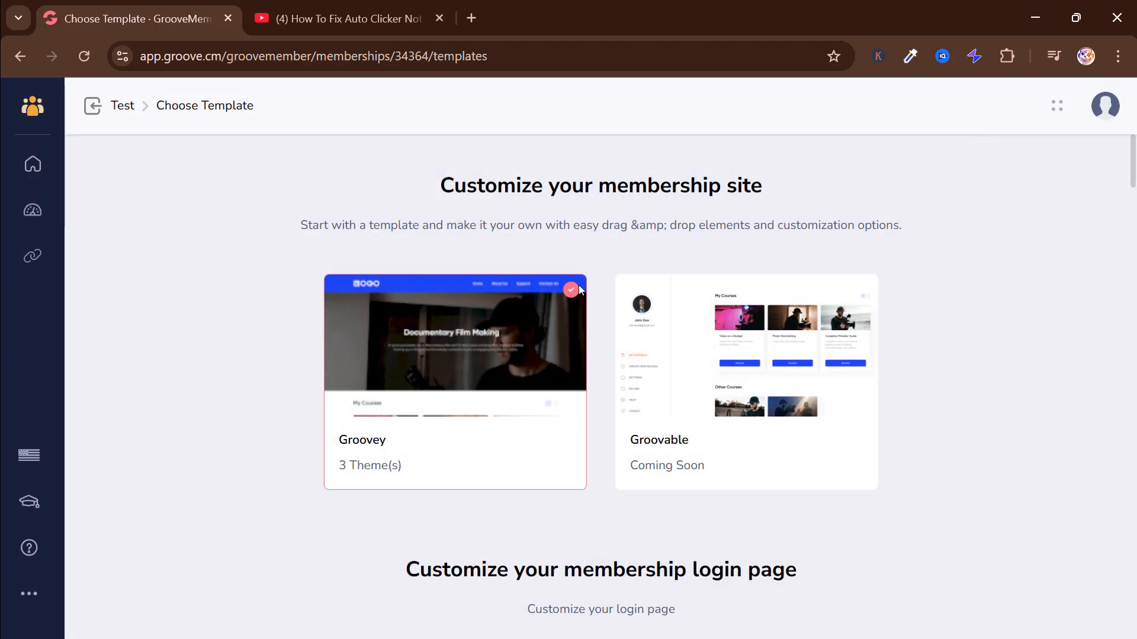
Open the Groovey template for customization and go to the start of its Home page.
{"action": "mouse_move", "coordinate": [479, 382]}
{"action": "left_click", "coordinate": [431, 358]}
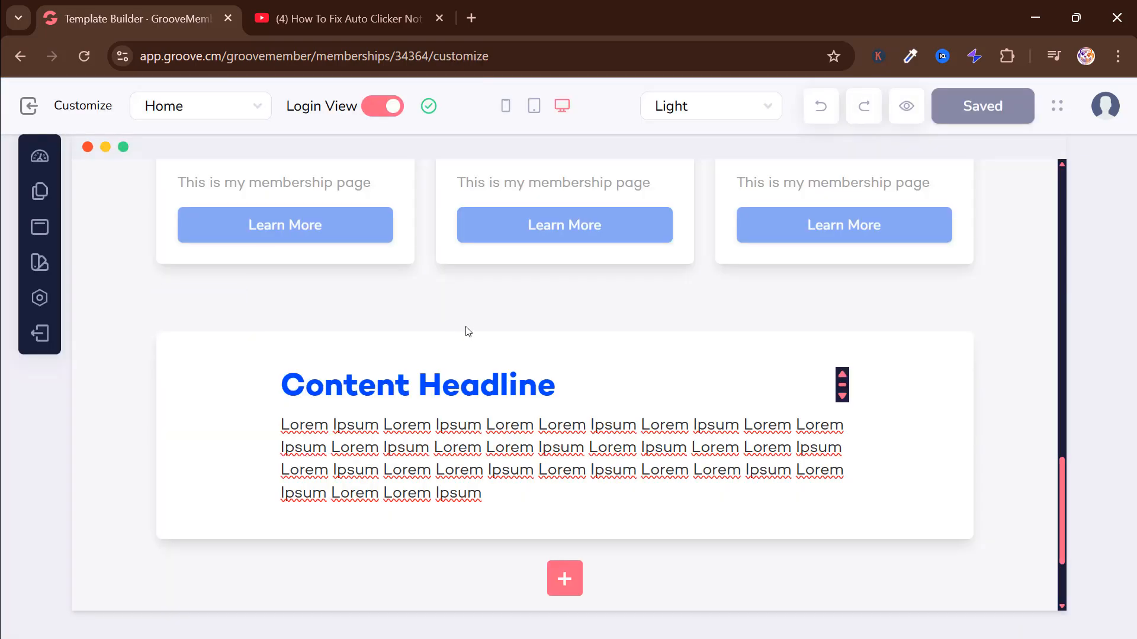
{"action": "scroll", "coordinate": [465, 330], "scroll_direction": "up", "scroll_amount": 15}
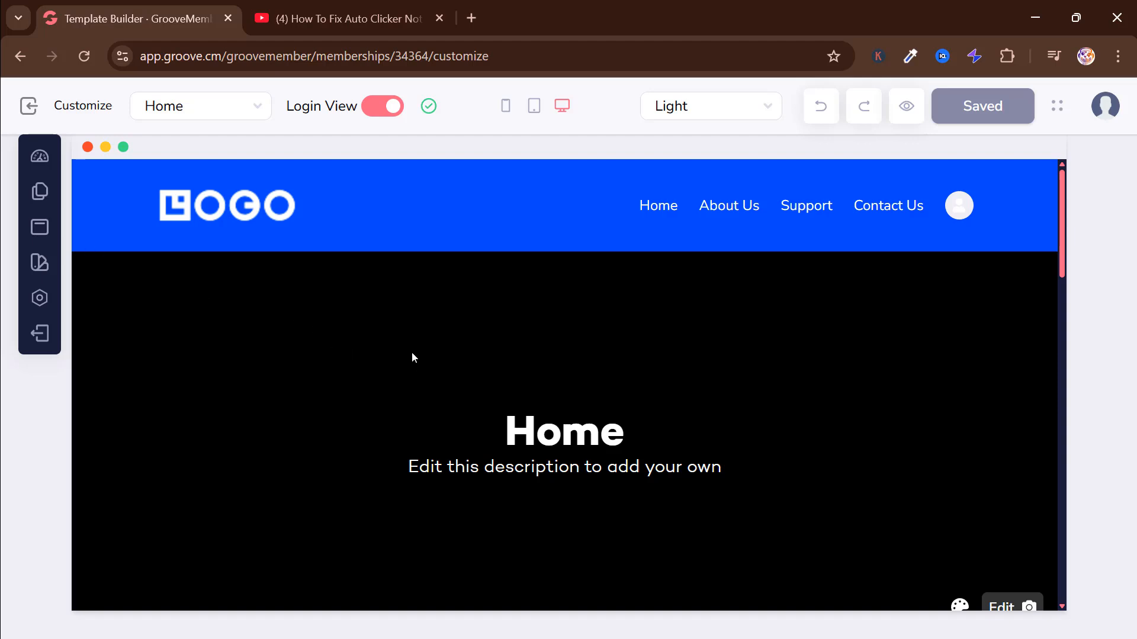
Open the list of the site's pages and look through all of its entries.
{"action": "left_click", "coordinate": [41, 192]}
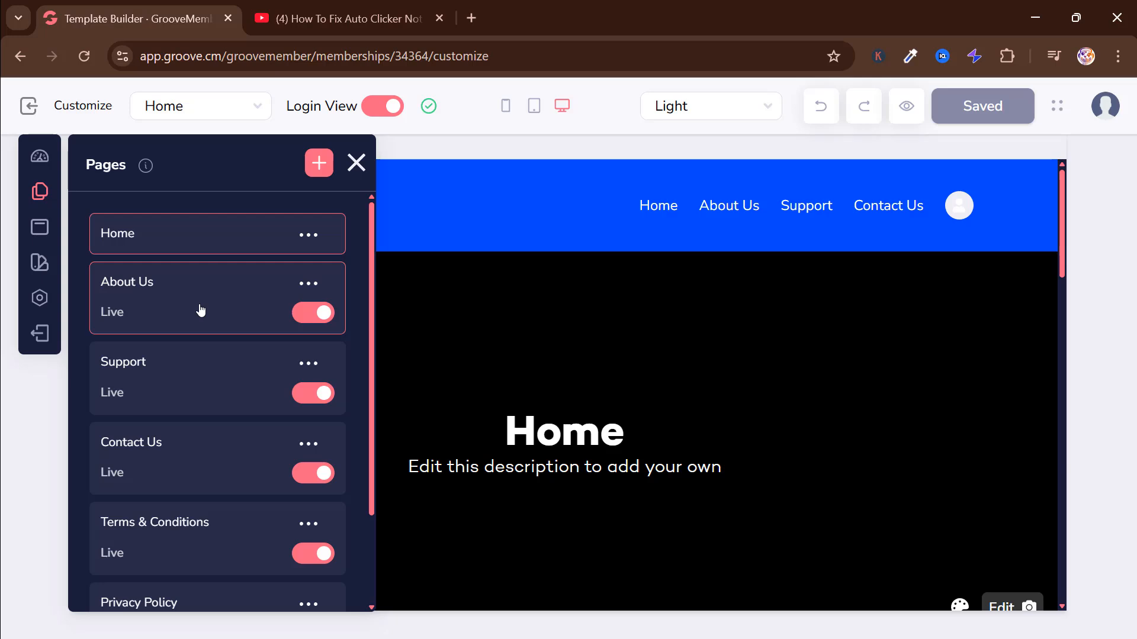
{"action": "scroll", "coordinate": [178, 368], "scroll_direction": "down", "scroll_amount": 2}
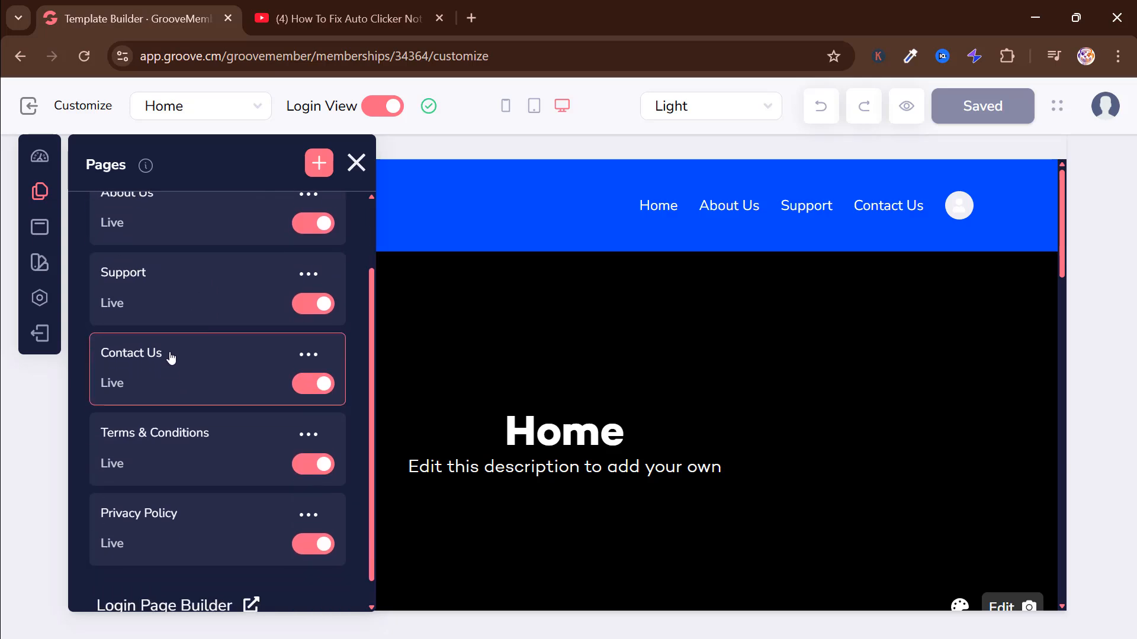
{"action": "scroll", "coordinate": [171, 357], "scroll_direction": "down", "scroll_amount": 1}
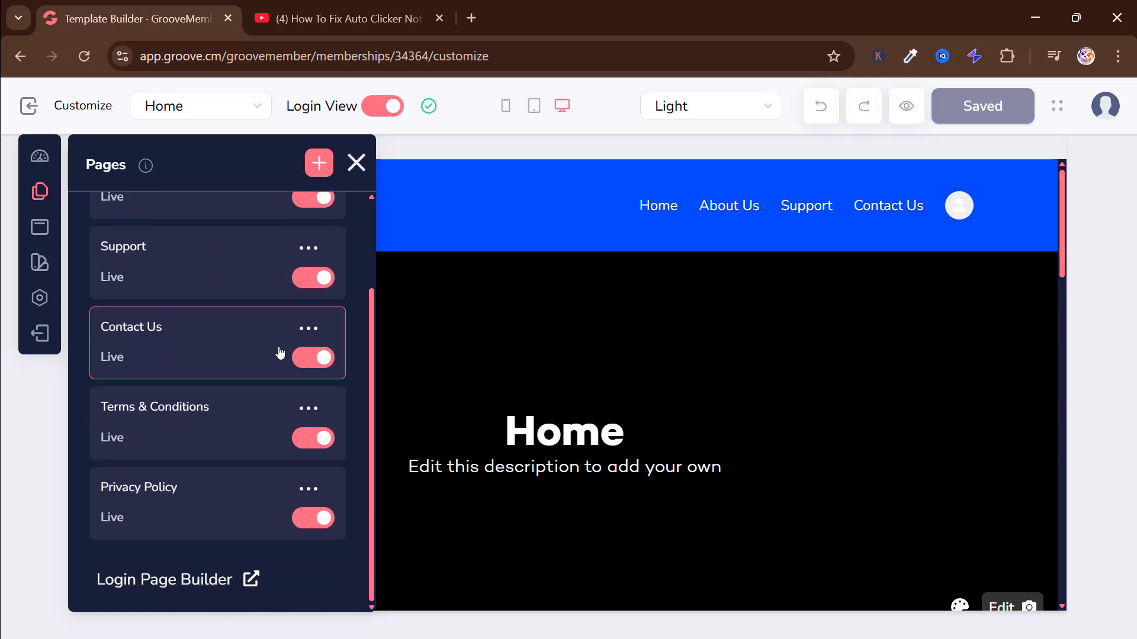
Try to change the Contact Us page's live status, and return to the Home page.
{"action": "left_click", "coordinate": [308, 358]}
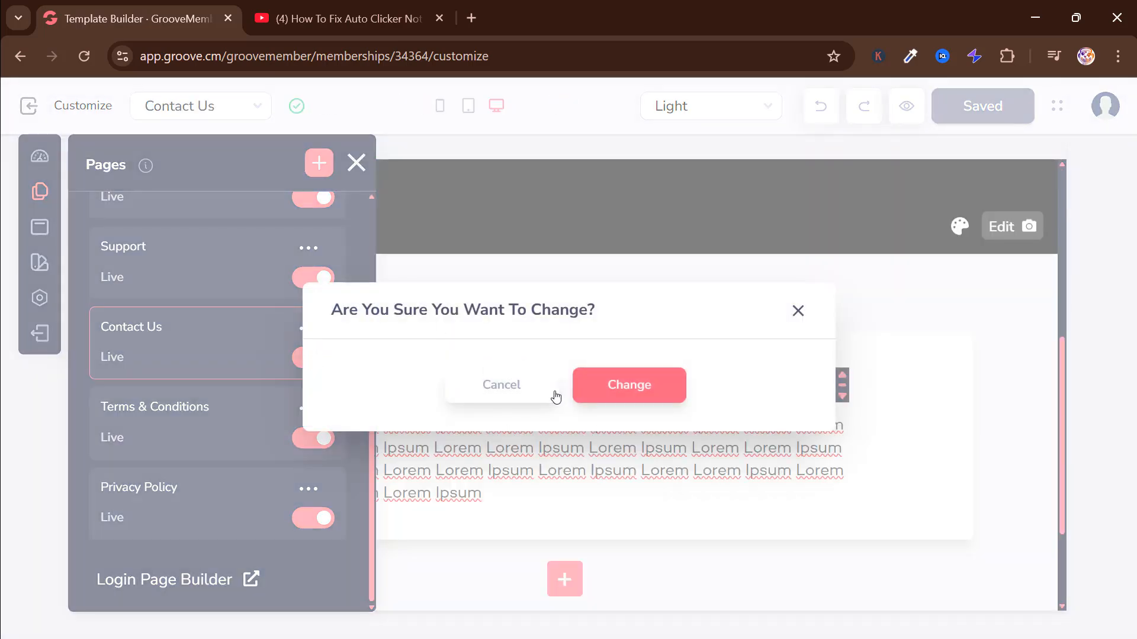
{"action": "left_click", "coordinate": [612, 401]}
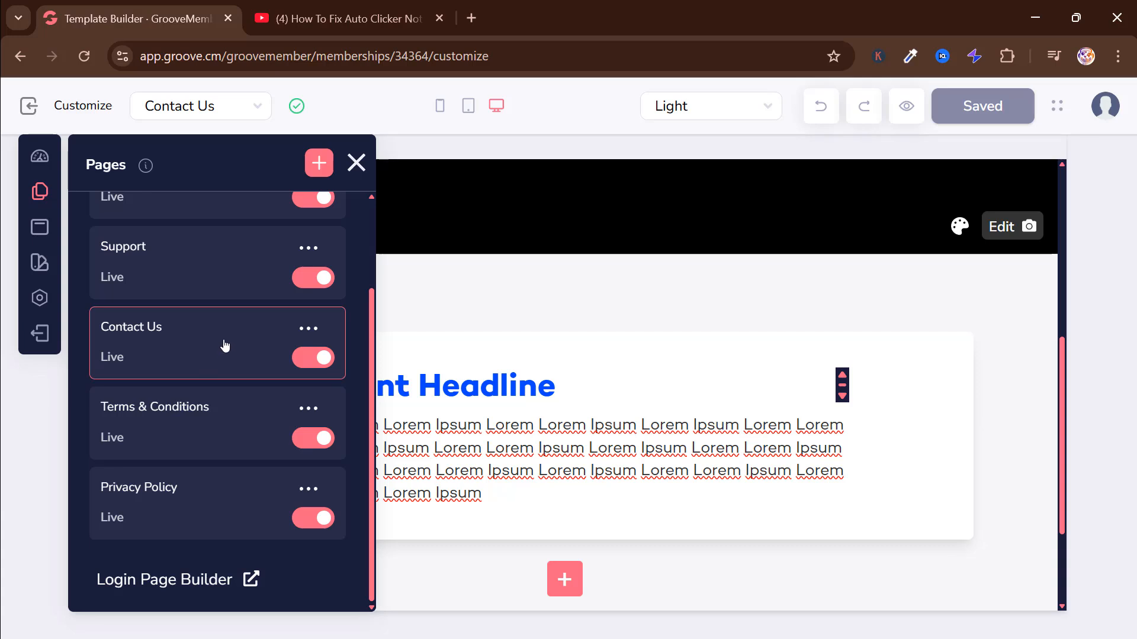
{"action": "scroll", "coordinate": [224, 349], "scroll_direction": "up", "scroll_amount": 2}
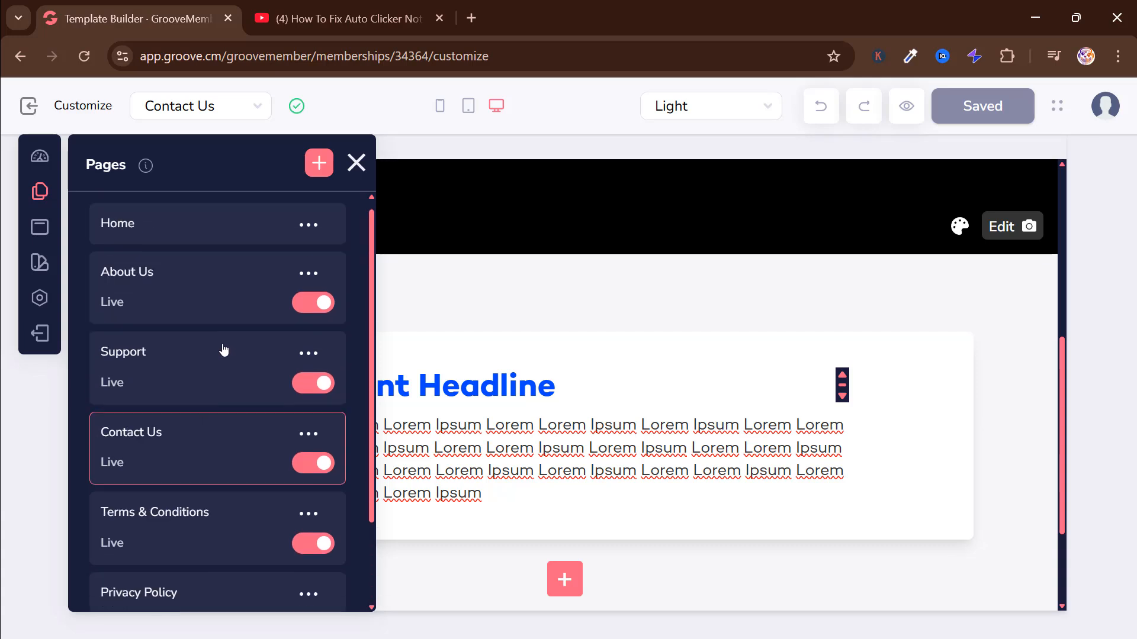
{"action": "left_click", "coordinate": [217, 240]}
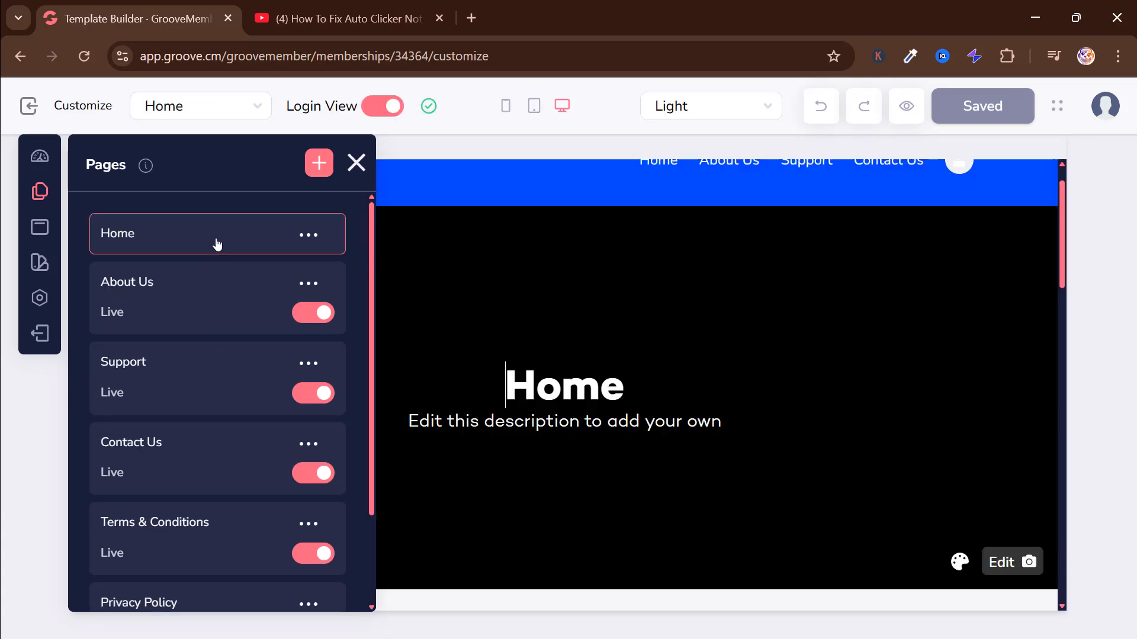
Examine the new-page form's name, type, URL, banner, meta, code and social share settings, and close it without adding a page.
{"action": "left_click", "coordinate": [323, 170]}
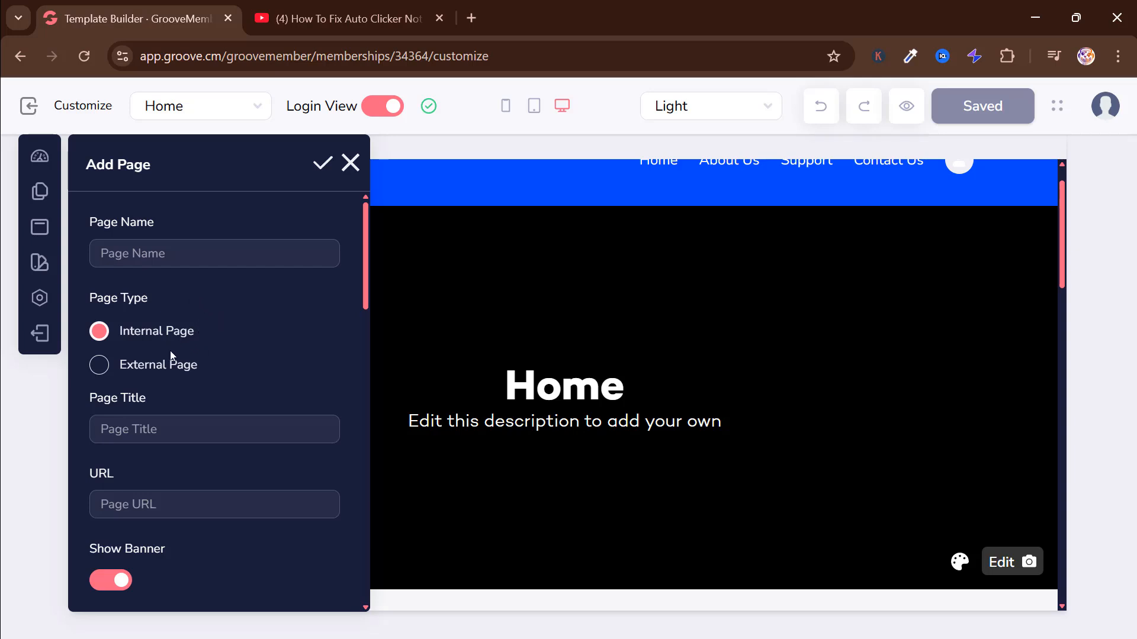
{"action": "scroll", "coordinate": [249, 389], "scroll_direction": "down", "scroll_amount": 10}
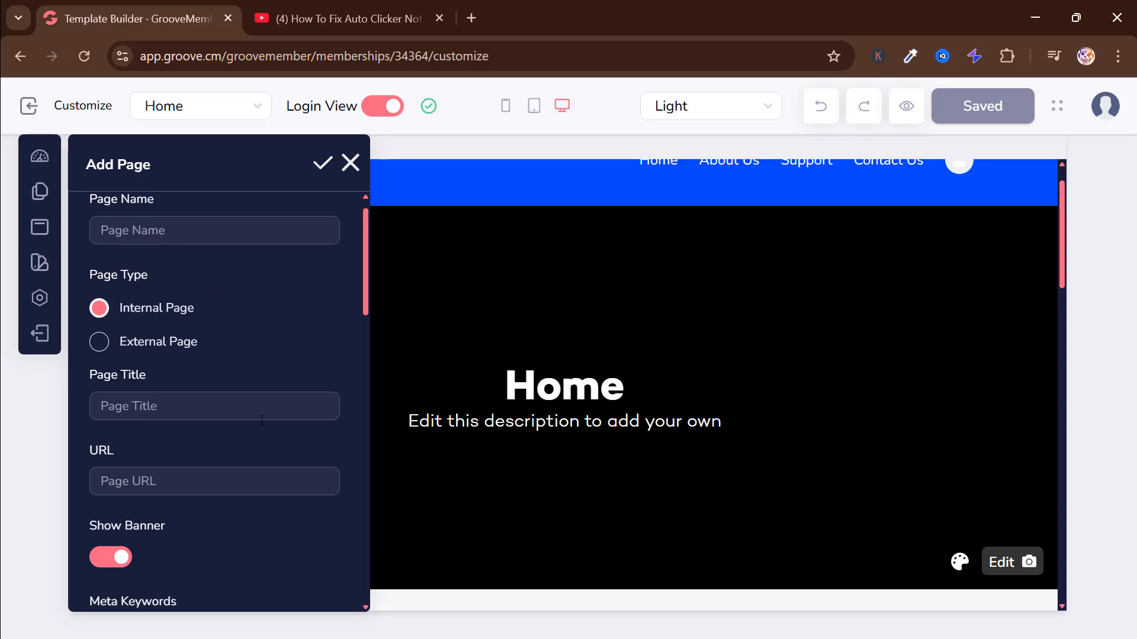
{"action": "scroll", "coordinate": [263, 417], "scroll_direction": "down", "scroll_amount": 4}
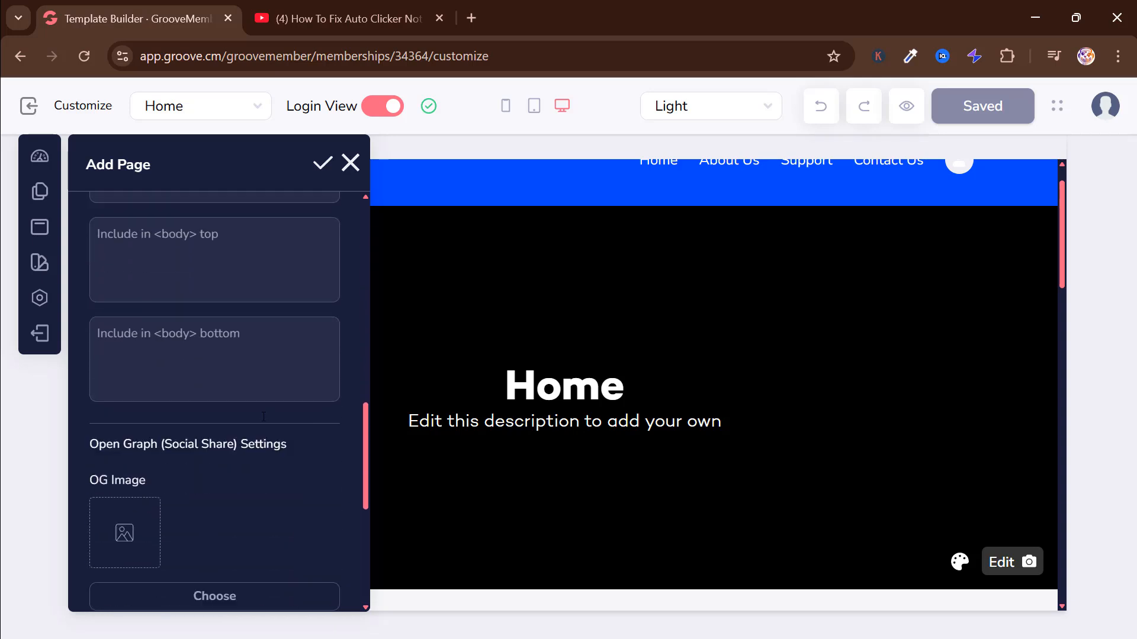
{"action": "scroll", "coordinate": [264, 417], "scroll_direction": "up", "scroll_amount": 10}
{"action": "scroll", "coordinate": [264, 421], "scroll_direction": "up", "scroll_amount": 3}
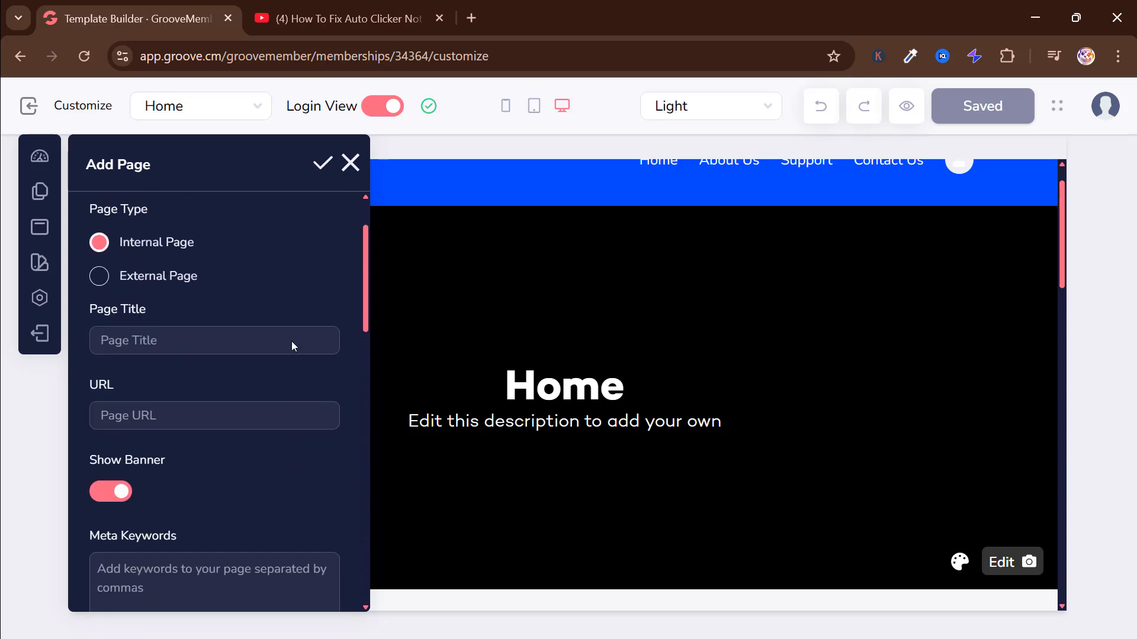
{"action": "scroll", "coordinate": [282, 280], "scroll_direction": "down", "scroll_amount": 3}
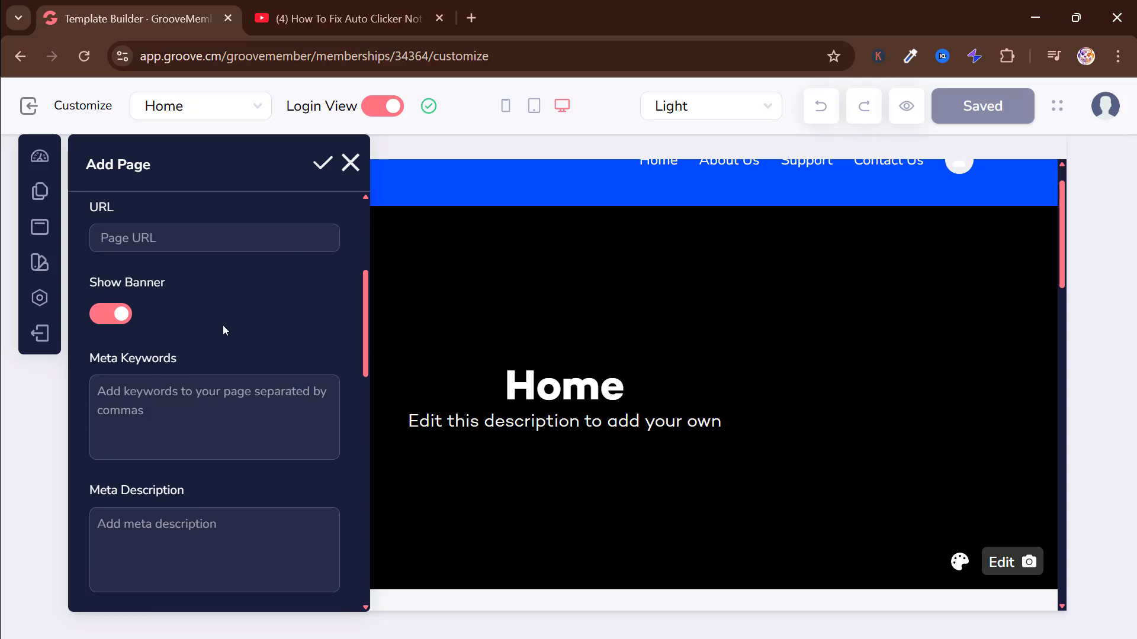
{"action": "scroll", "coordinate": [169, 297], "scroll_direction": "down", "scroll_amount": 2}
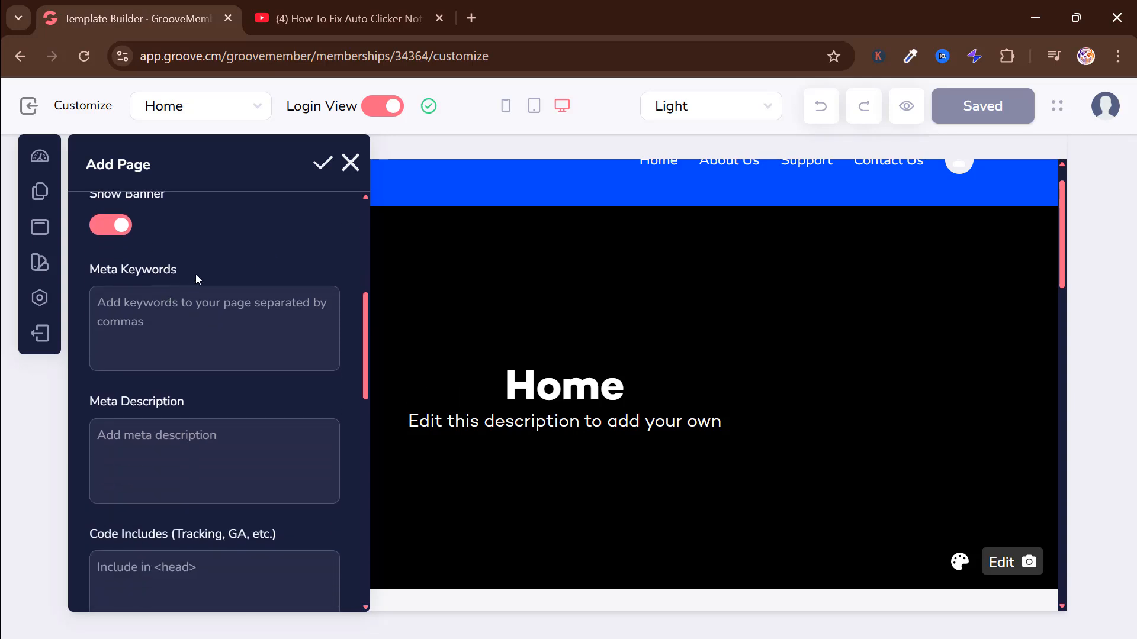
{"action": "scroll", "coordinate": [171, 369], "scroll_direction": "down", "scroll_amount": 2}
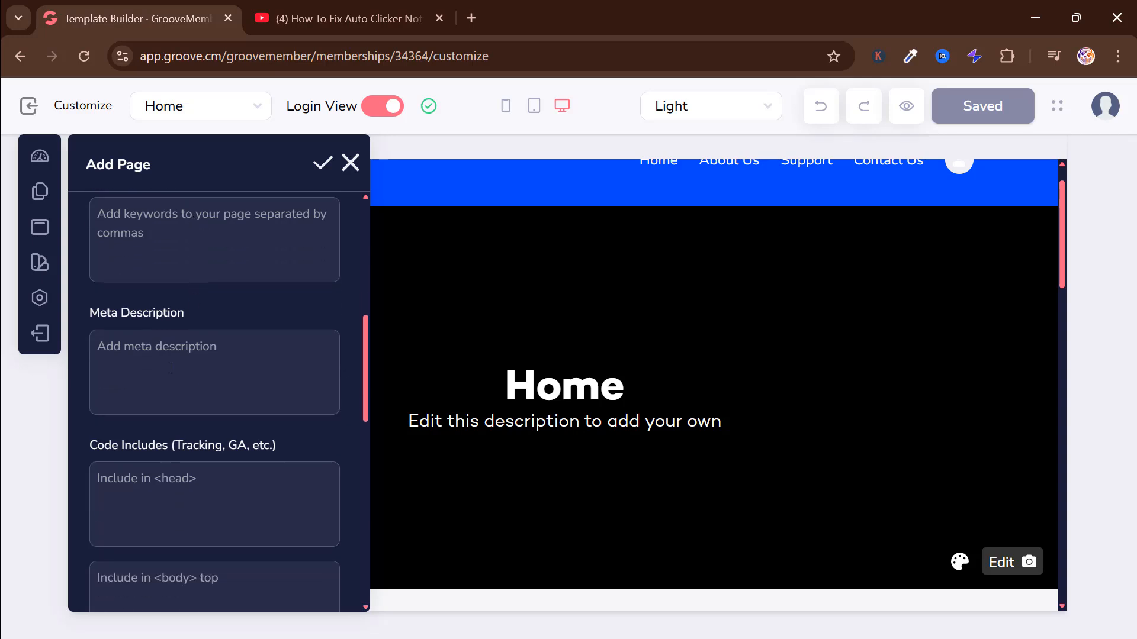
{"action": "scroll", "coordinate": [192, 470], "scroll_direction": "down", "scroll_amount": 4}
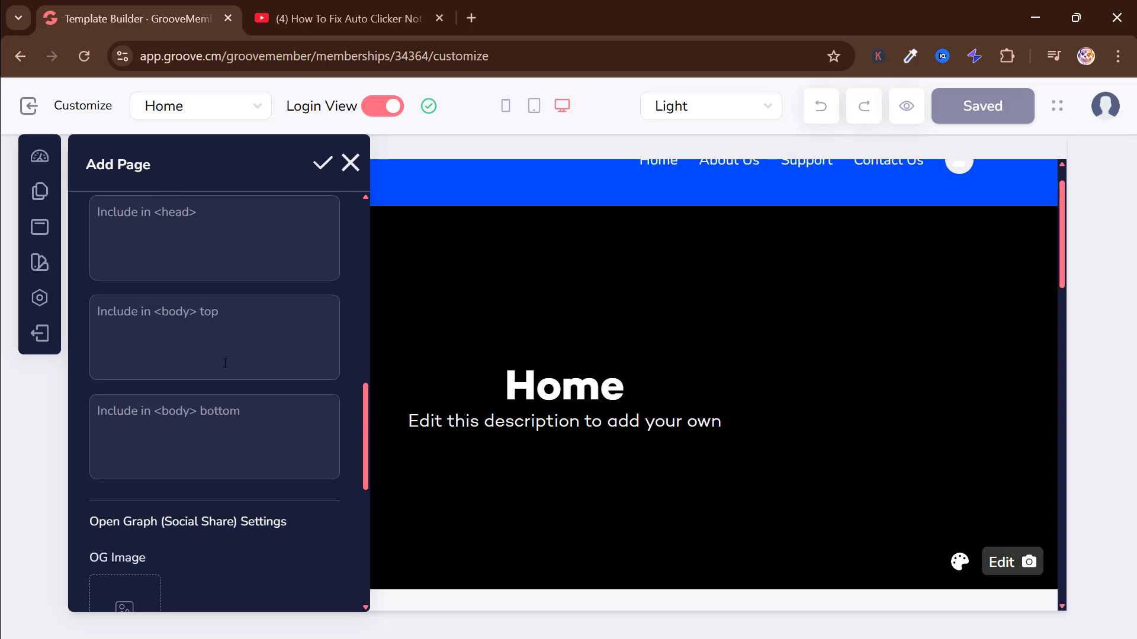
{"action": "scroll", "coordinate": [225, 363], "scroll_direction": "up", "scroll_amount": 10}
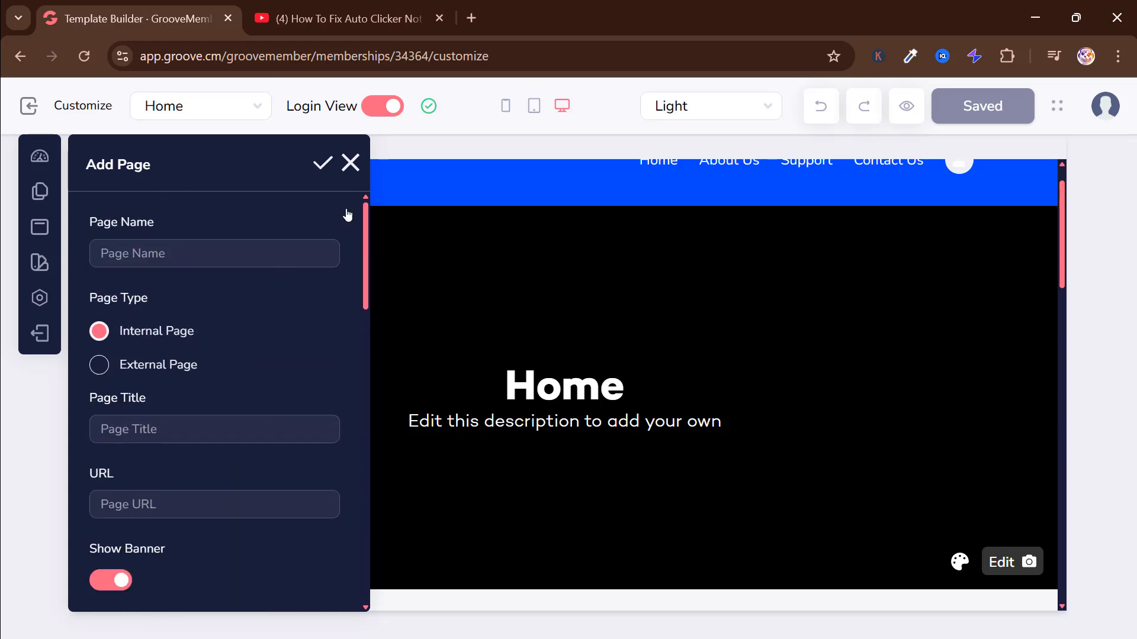
{"action": "left_click", "coordinate": [351, 166]}
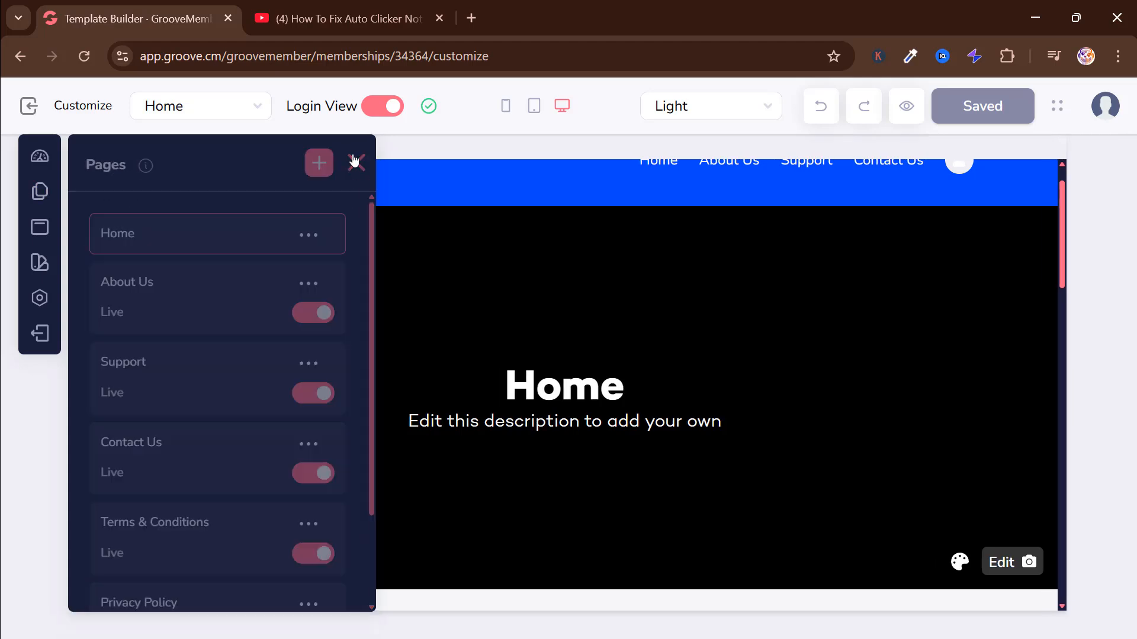
{"action": "left_click", "coordinate": [356, 164]}
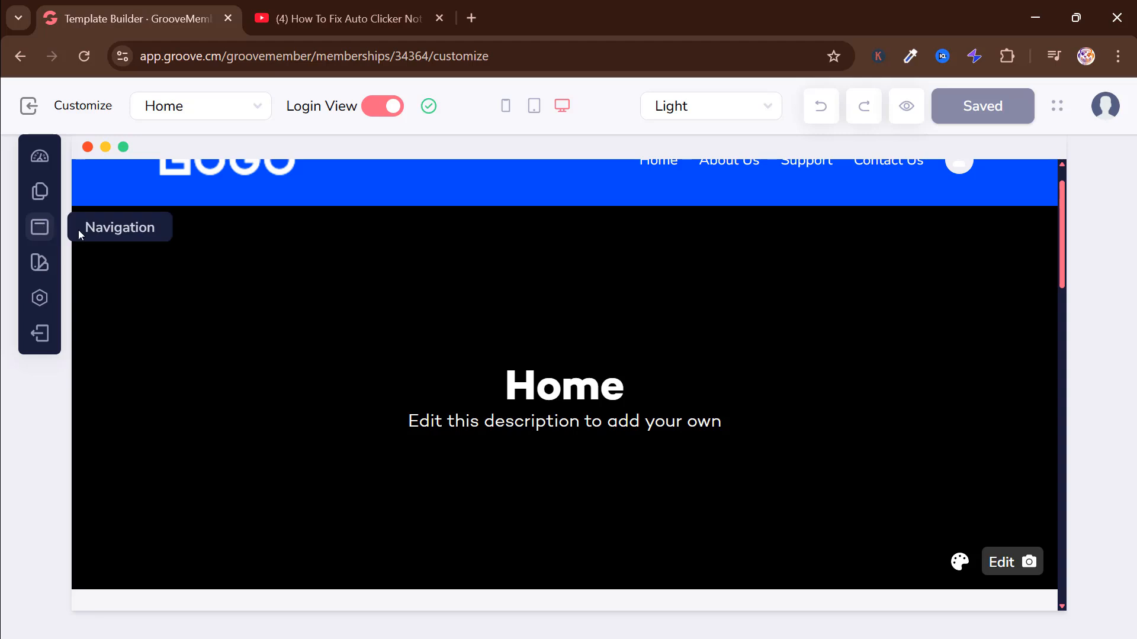
Review the site's navigation settings for the header, footer and logo.
{"action": "left_click", "coordinate": [42, 228]}
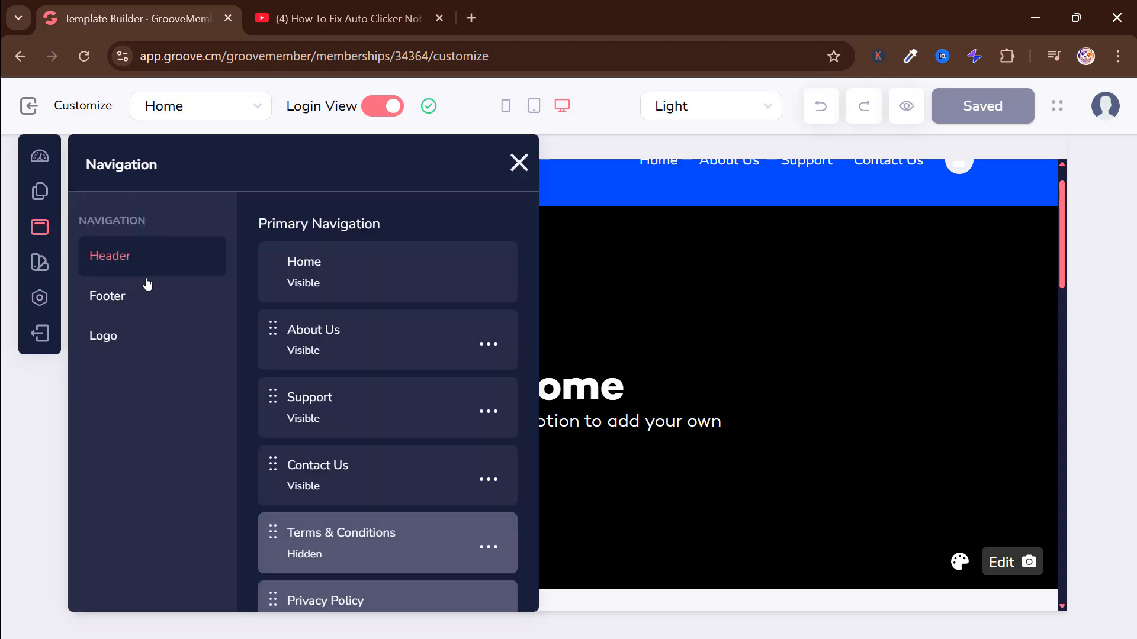
{"action": "left_click", "coordinate": [160, 294]}
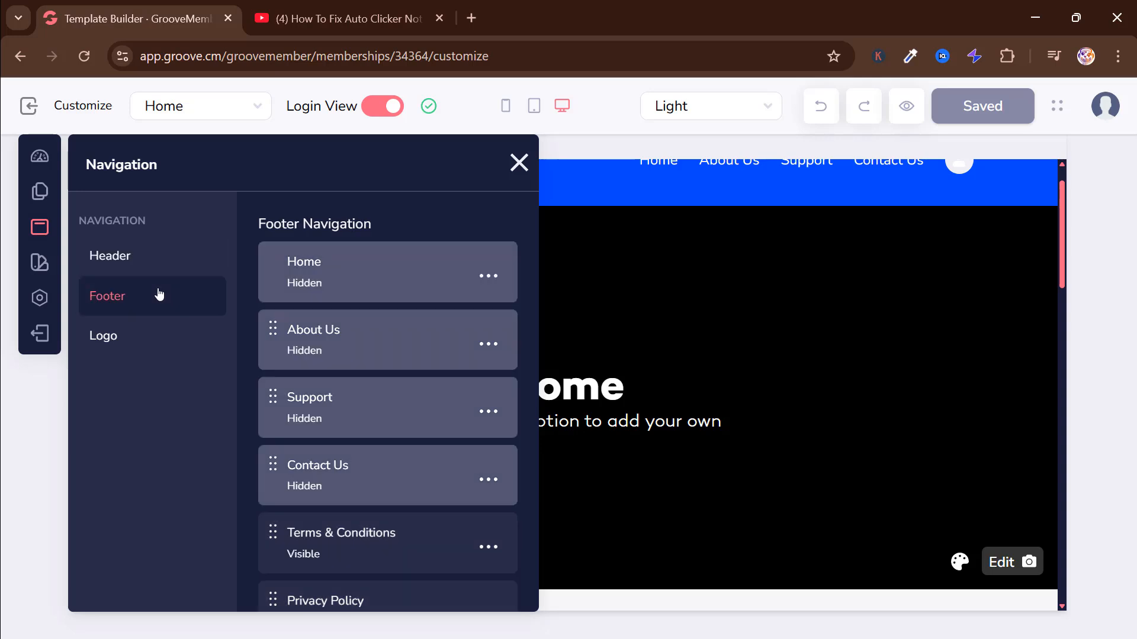
{"action": "left_click", "coordinate": [140, 342]}
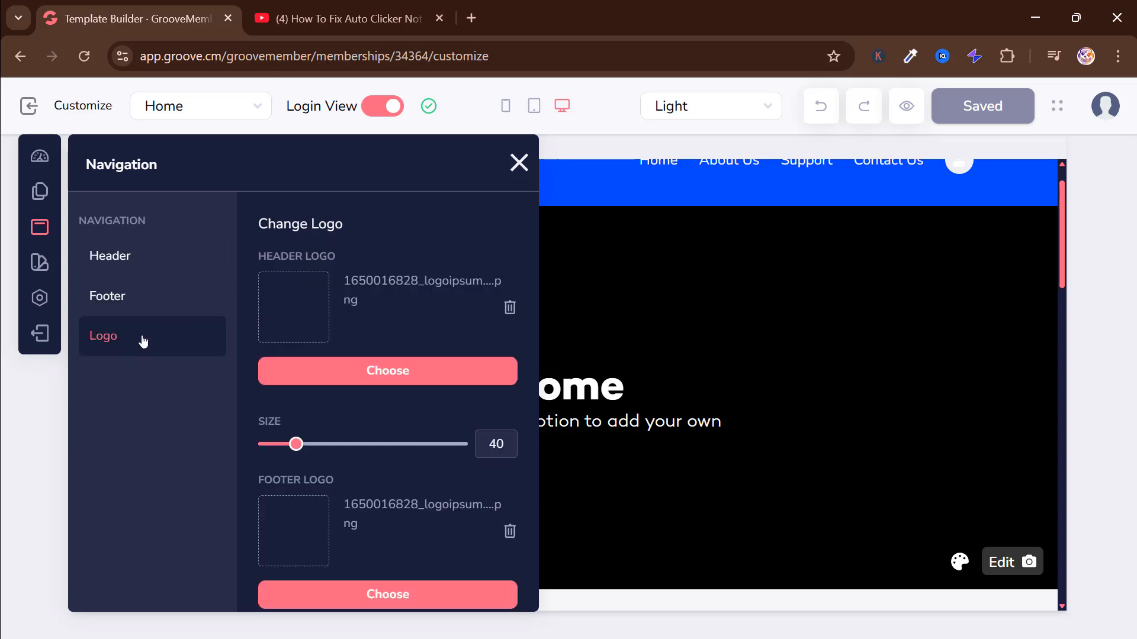
Look through the Groovey and Groovable layouts offered among the site builder's templates.
{"action": "left_click", "coordinate": [39, 262]}
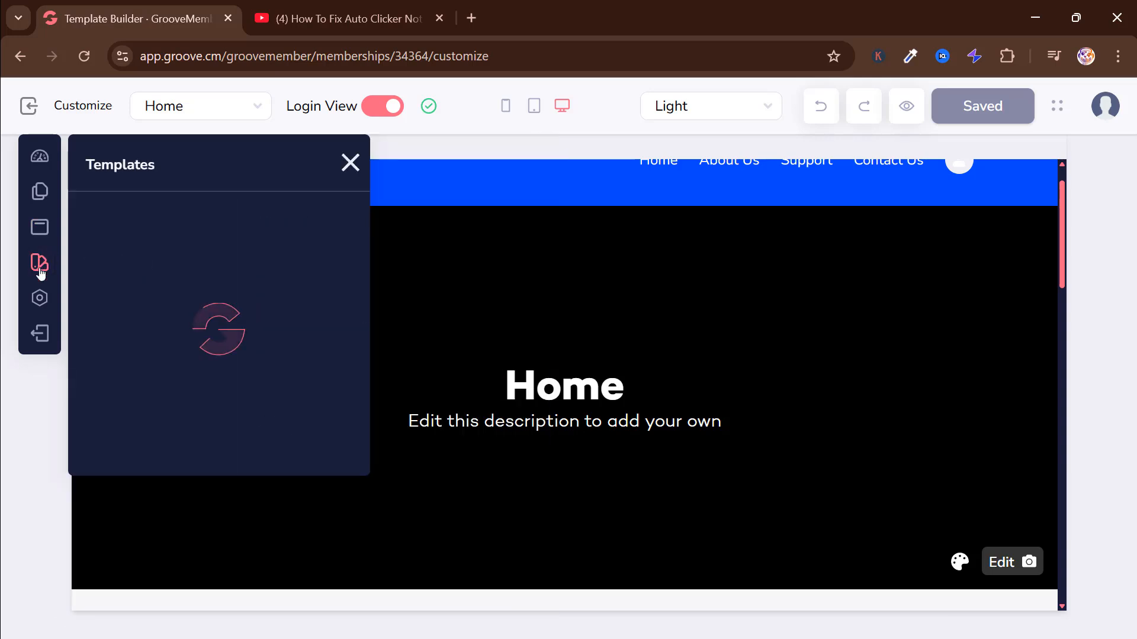
{"action": "scroll", "coordinate": [164, 309], "scroll_direction": "down", "scroll_amount": 2}
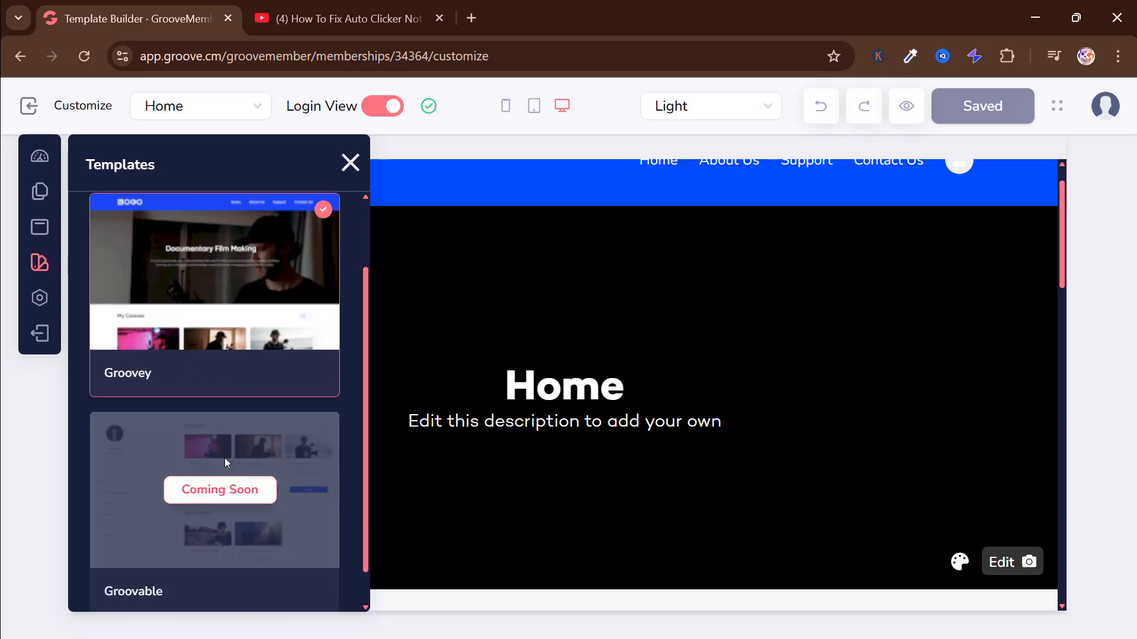
{"action": "scroll", "coordinate": [213, 326], "scroll_direction": "up", "scroll_amount": 2}
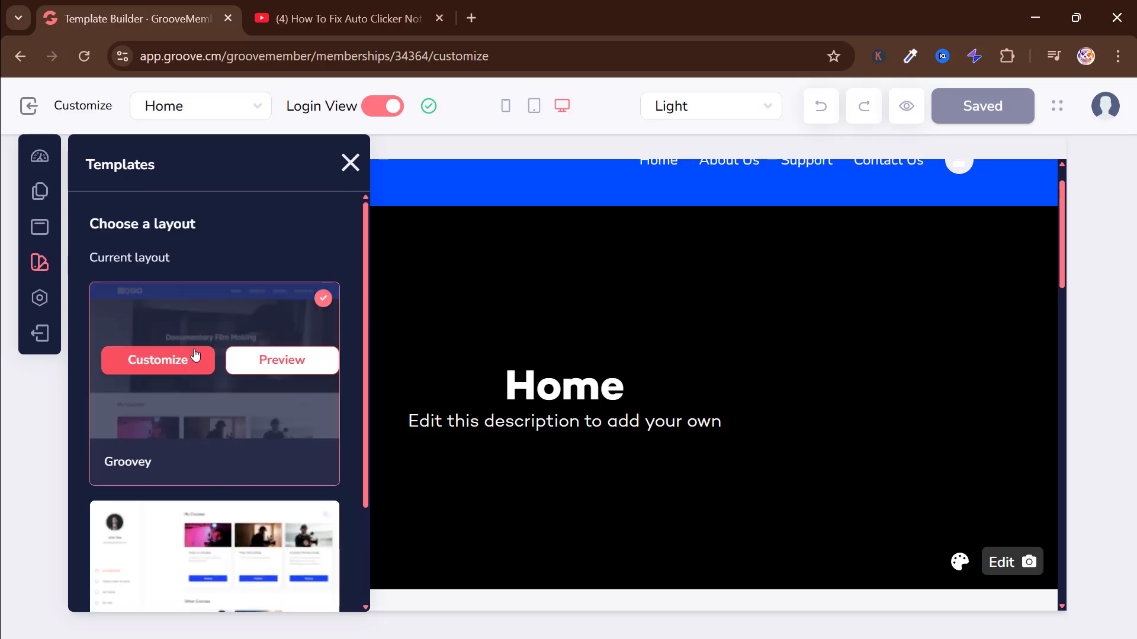
{"action": "scroll", "coordinate": [197, 532], "scroll_direction": "down", "scroll_amount": 1}
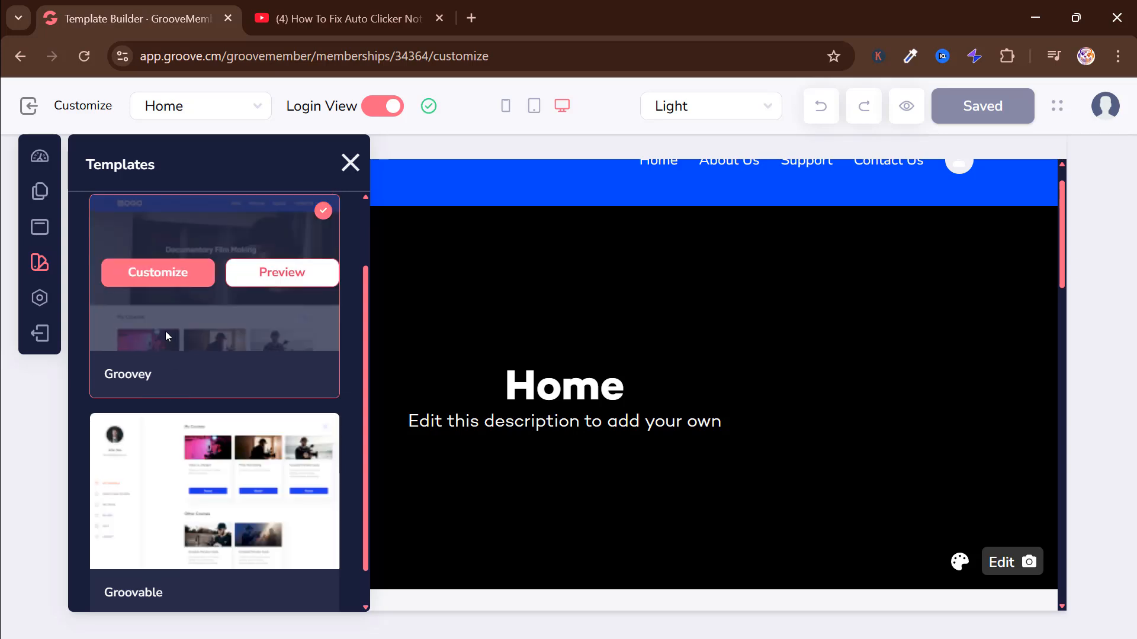
{"action": "scroll", "coordinate": [236, 318], "scroll_direction": "up", "scroll_amount": 2}
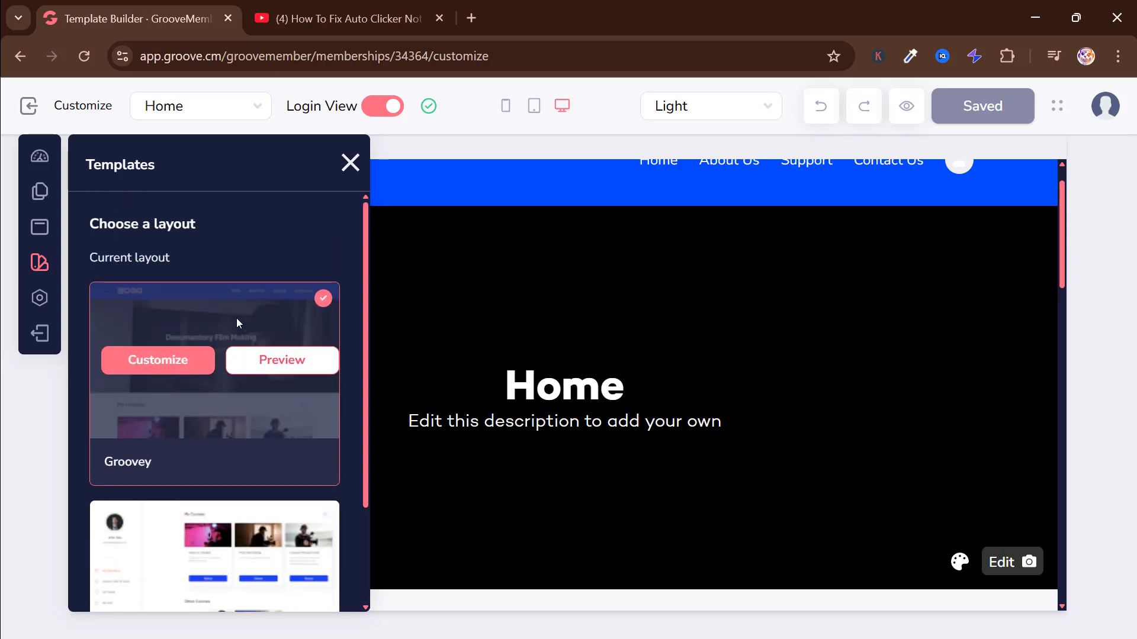
Review the site's label and SEO settings, and leave the site builder for the membership dashboard.
{"action": "left_click", "coordinate": [43, 309]}
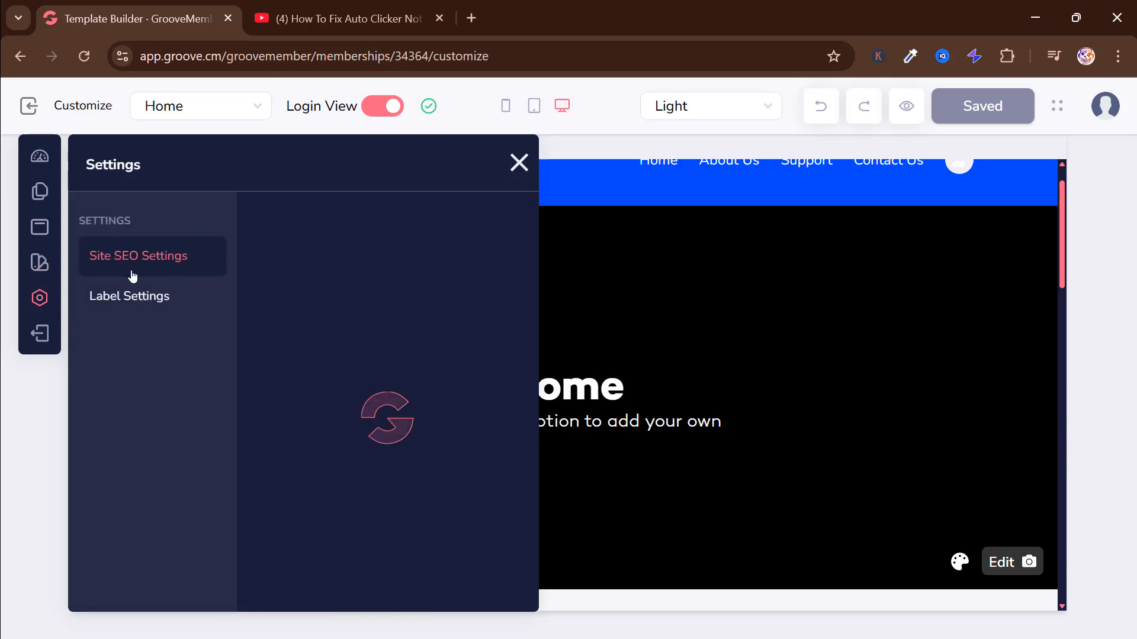
{"action": "left_click", "coordinate": [157, 309]}
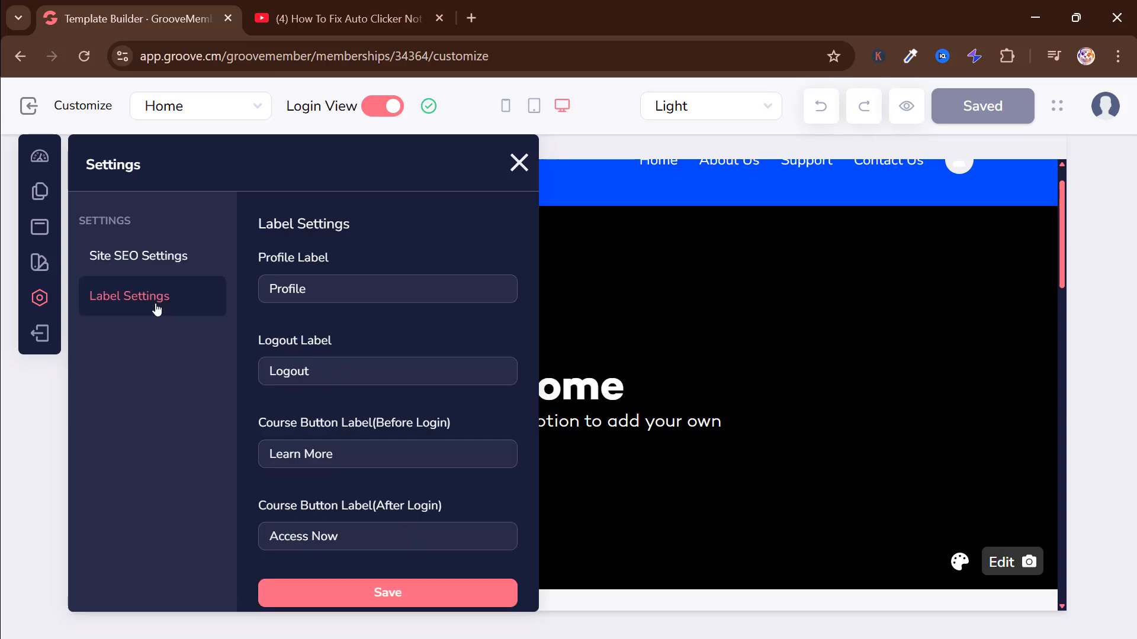
{"action": "left_click", "coordinate": [165, 255]}
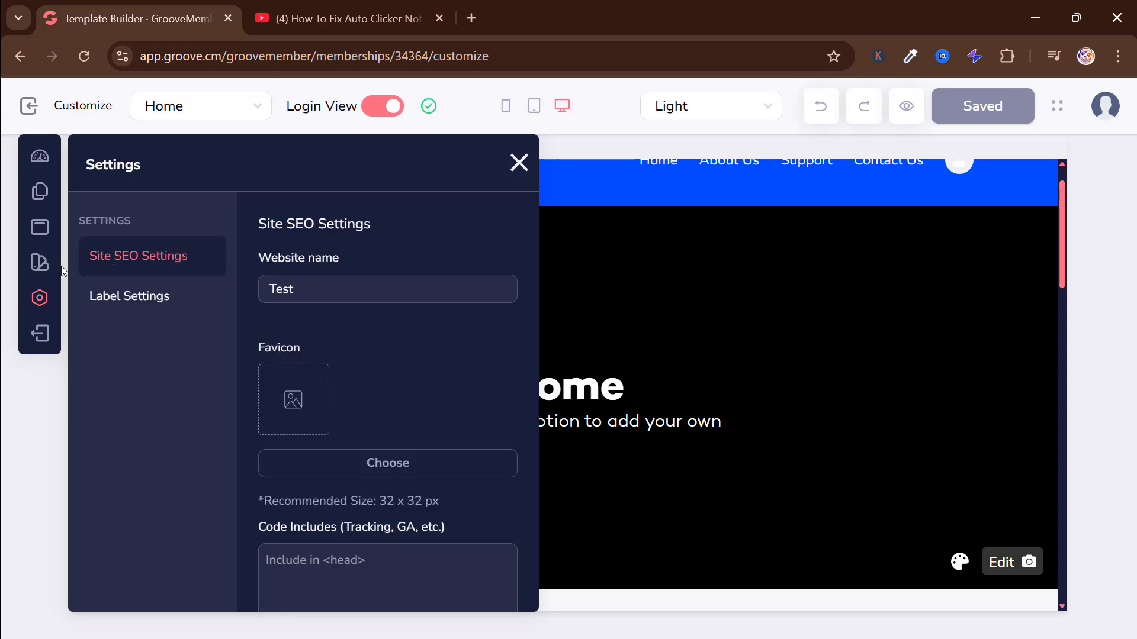
{"action": "left_click", "coordinate": [41, 334]}
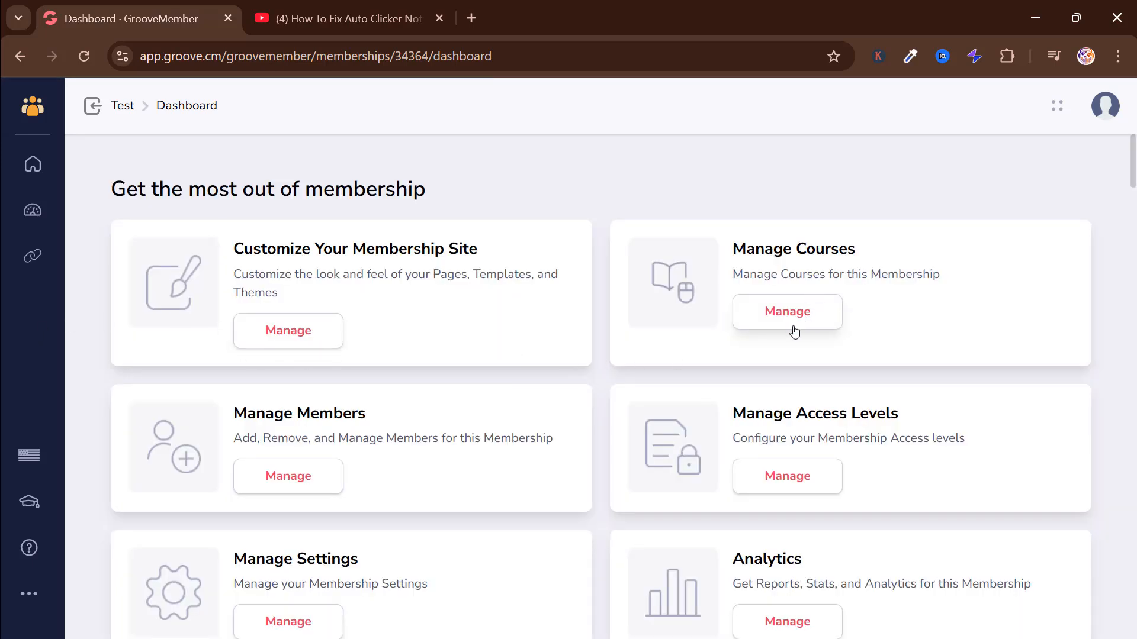
Start a new course in the Test membership with the title "test" and the description "test".
{"action": "left_click", "coordinate": [788, 312]}
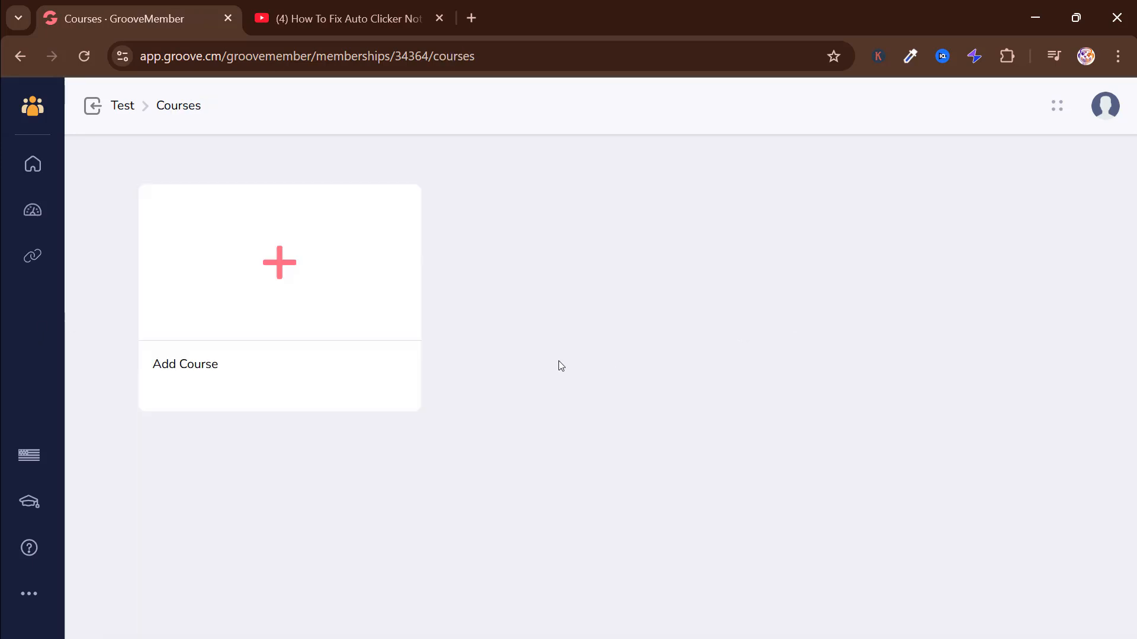
{"action": "mouse_move", "coordinate": [165, 331]}
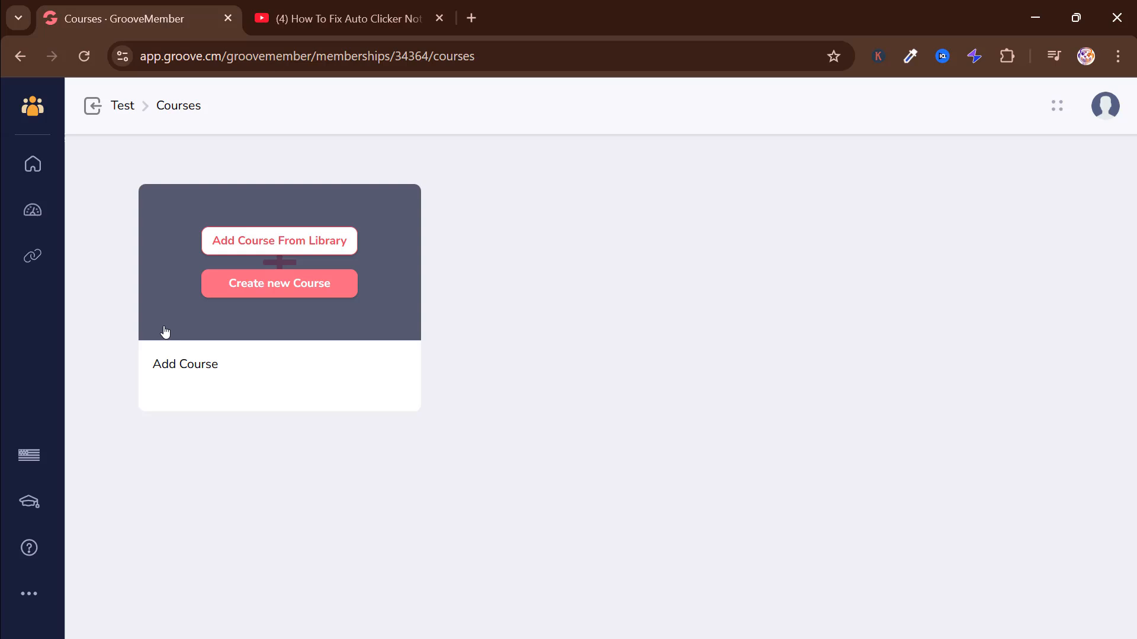
{"action": "left_click", "coordinate": [314, 296]}
{"action": "left_click", "coordinate": [497, 272]}
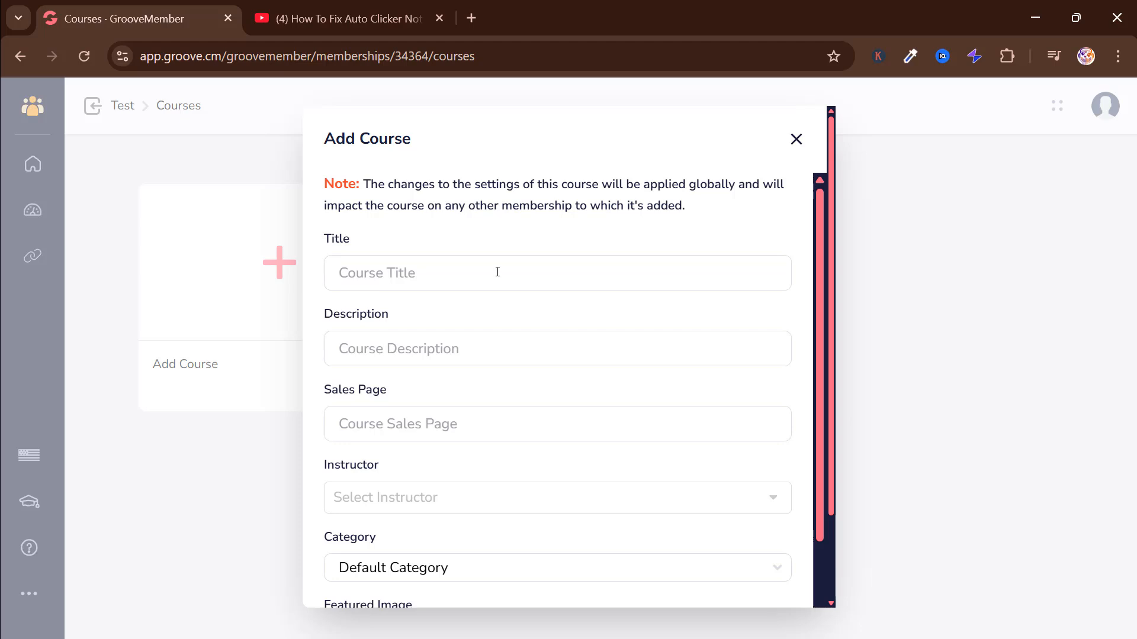
{"action": "type", "text": "ts"}
{"action": "type", "text": "test"}
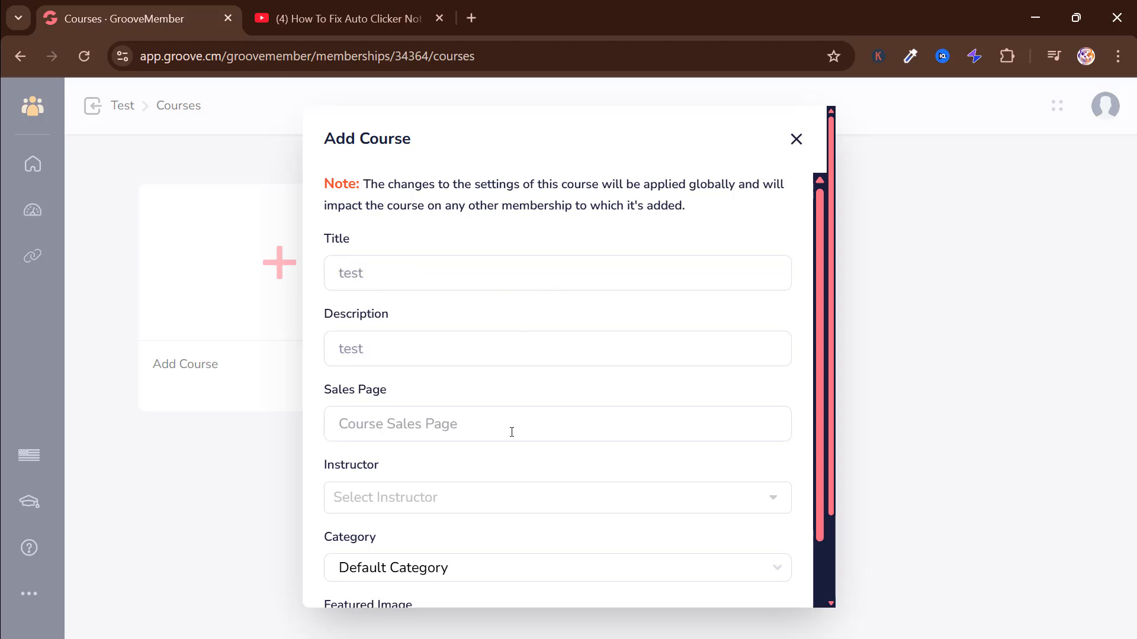
{"action": "left_click", "coordinate": [507, 422]}
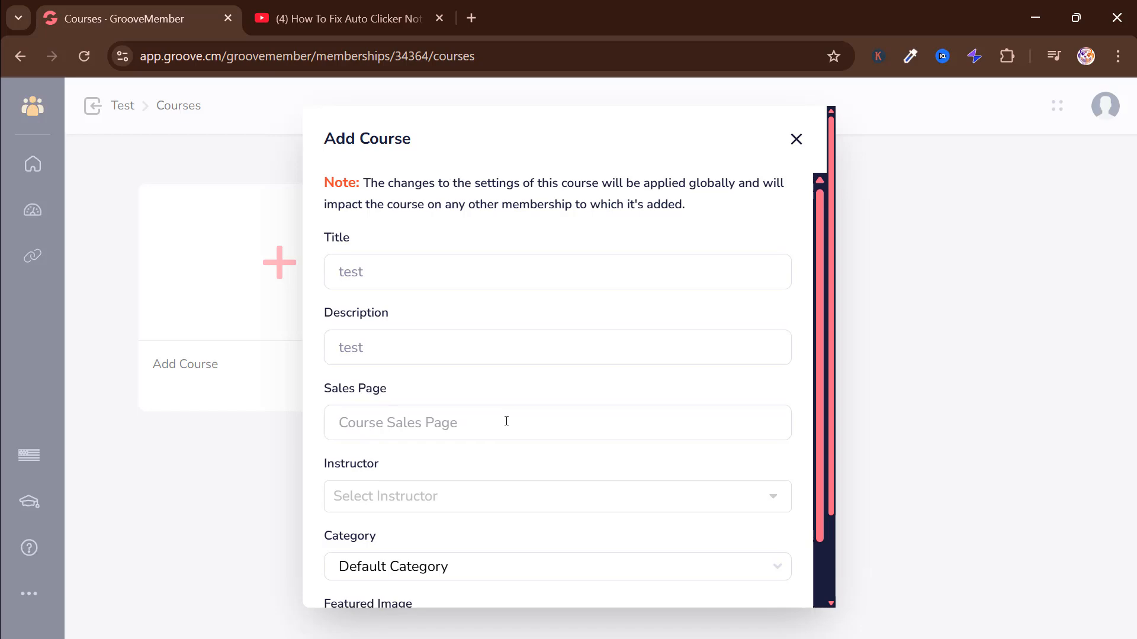
{"action": "scroll", "coordinate": [505, 421], "scroll_direction": "down", "scroll_amount": 2}
{"action": "left_click", "coordinate": [343, 18]}
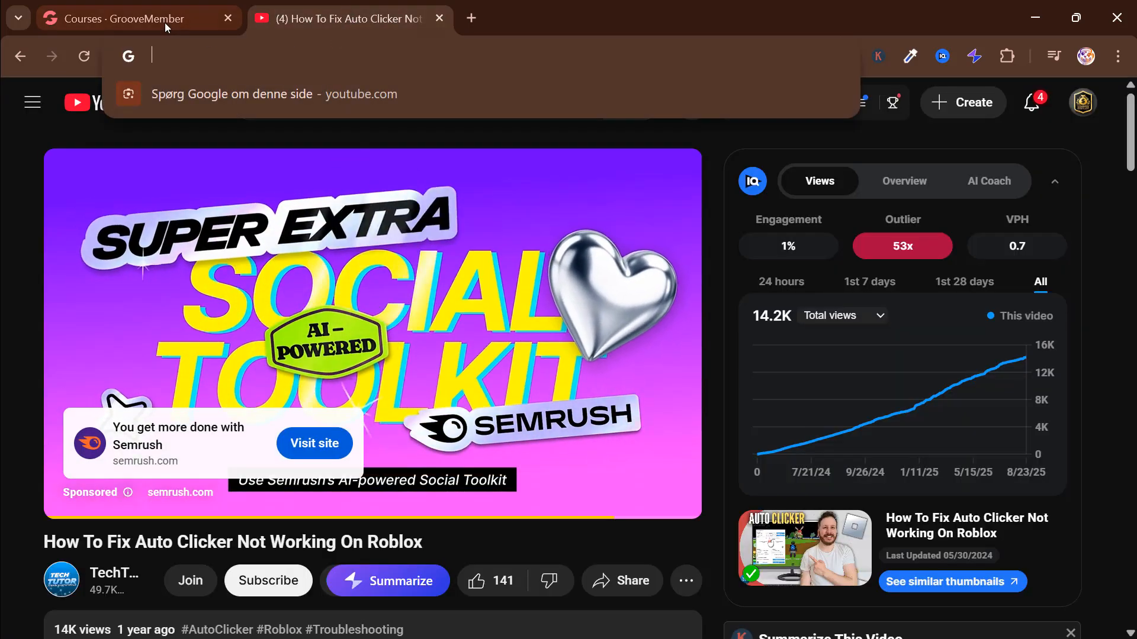
{"action": "left_click", "coordinate": [165, 19]}
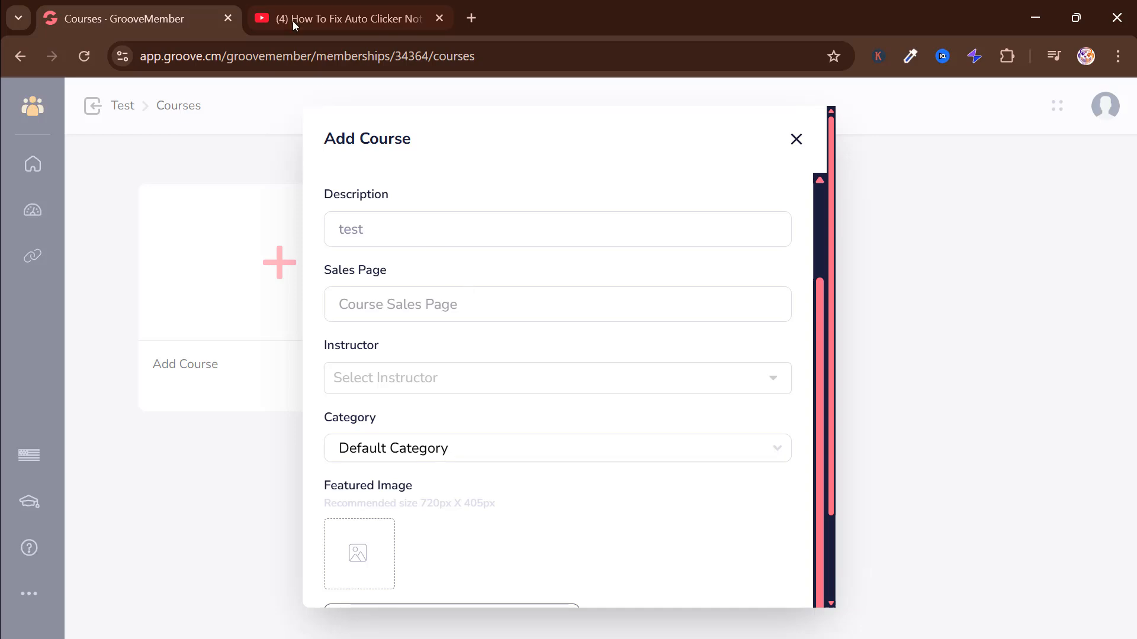
{"action": "left_click", "coordinate": [342, 18]}
{"action": "left_click", "coordinate": [147, 7]}
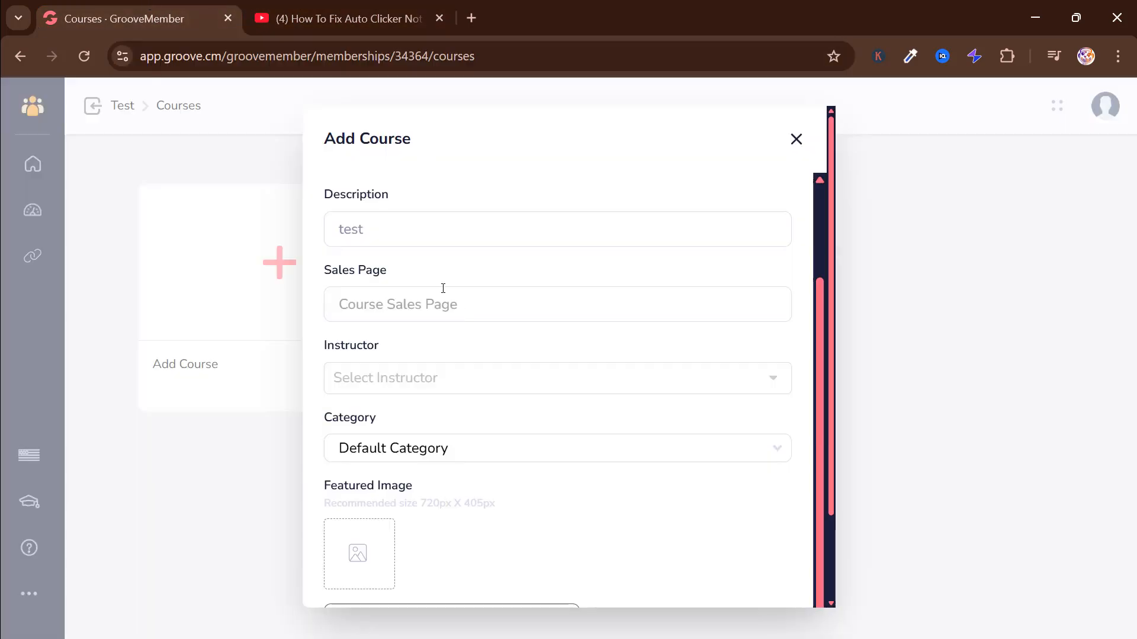
{"action": "type", "text": "https://www.youtube.com/watch?v=ysOLhEdHidQ&t=79s"}
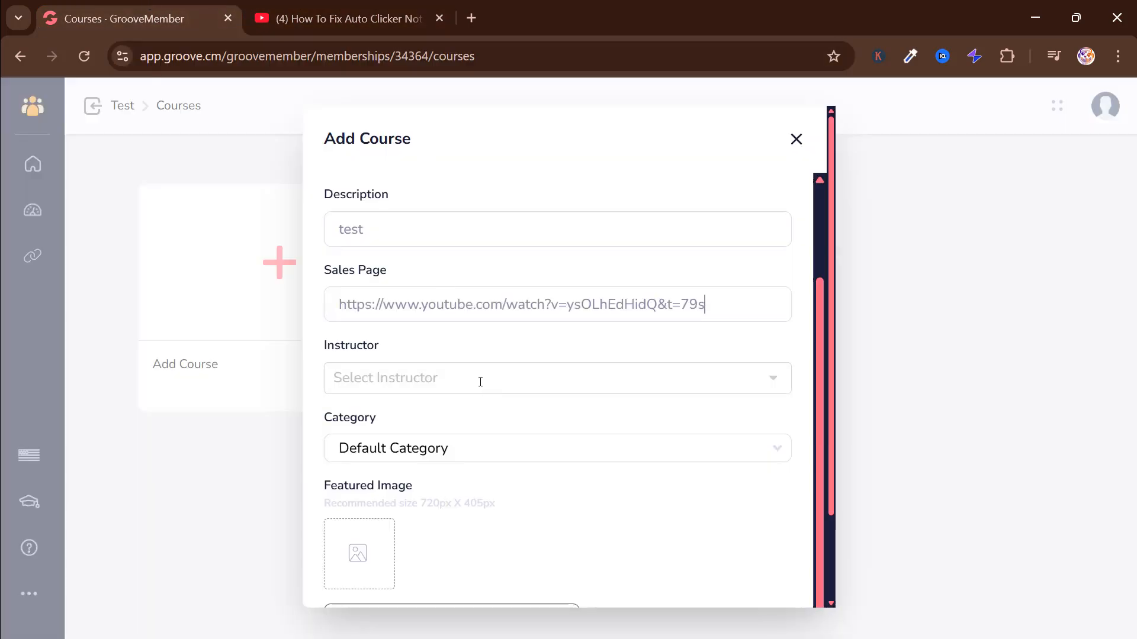
Assign the existing instructor to the course and choose Default Category as its category.
{"action": "left_click", "coordinate": [480, 381]}
{"action": "left_click", "coordinate": [485, 419]}
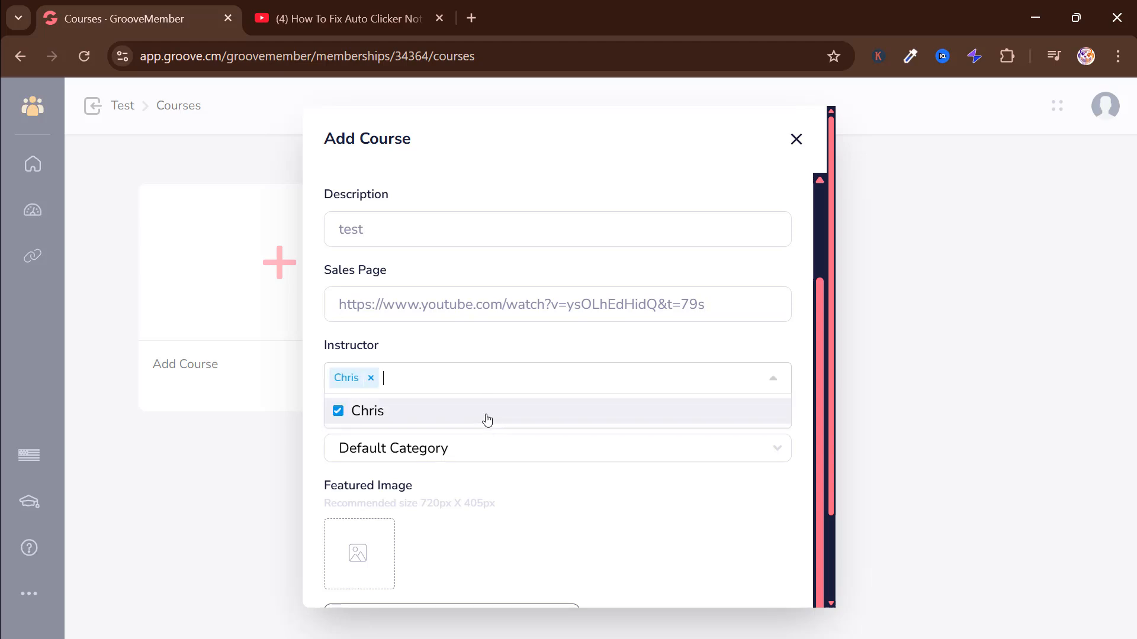
{"action": "scroll", "coordinate": [487, 419], "scroll_direction": "down", "scroll_amount": 2}
{"action": "left_click", "coordinate": [451, 350]}
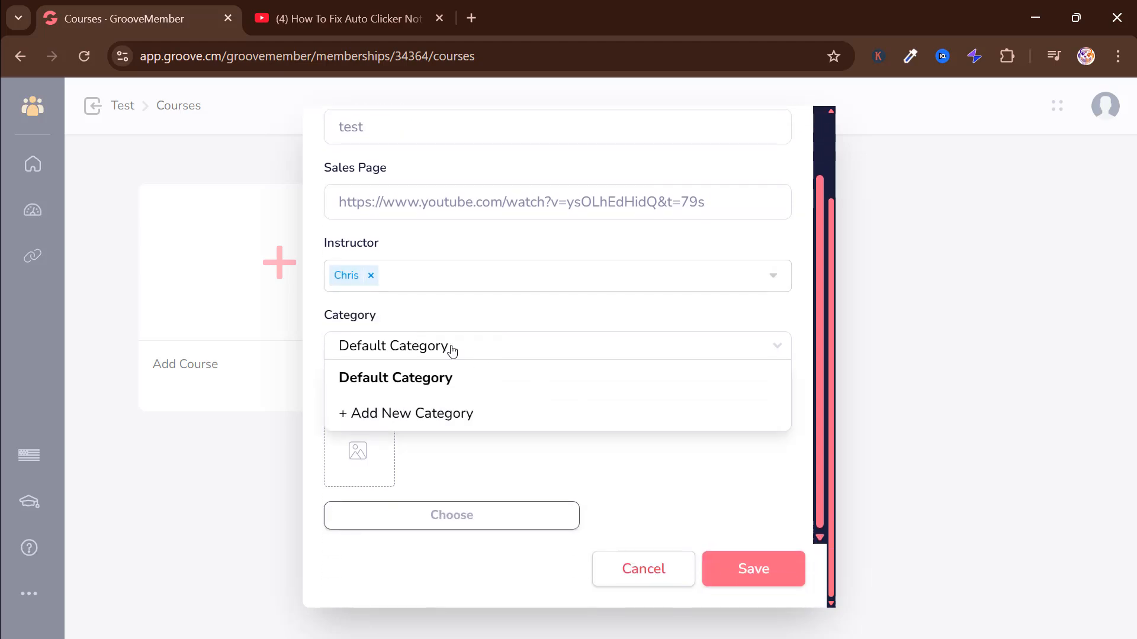
{"action": "left_click", "coordinate": [431, 385]}
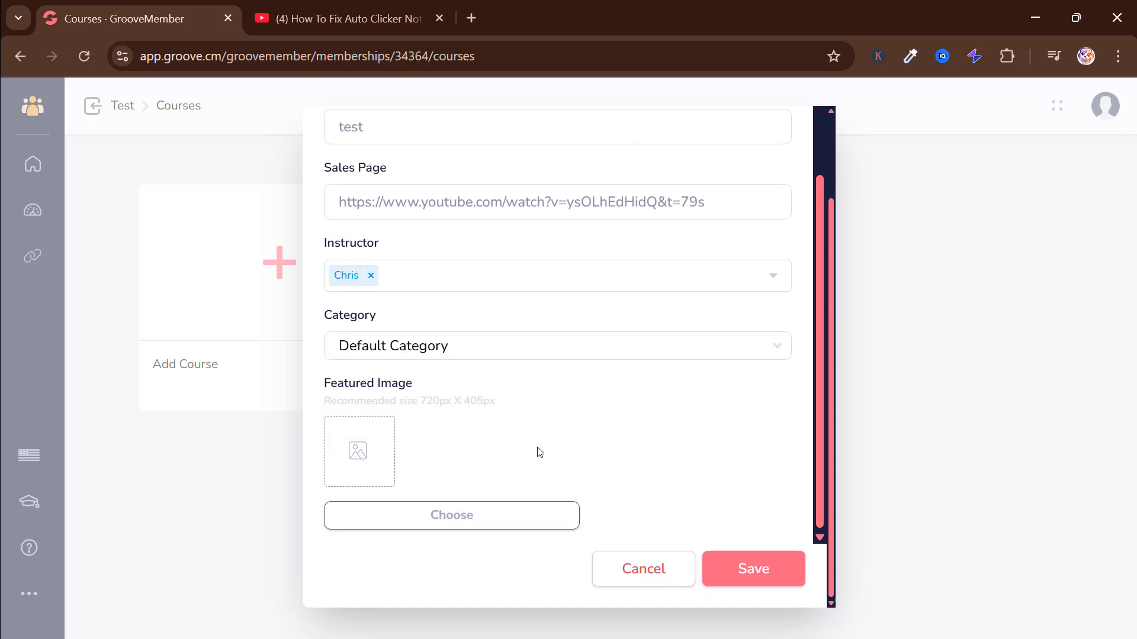
Set the neon Instagram logo from the image library as the course's featured image, and save the course.
{"action": "left_click", "coordinate": [444, 516]}
{"action": "left_click", "coordinate": [330, 288]}
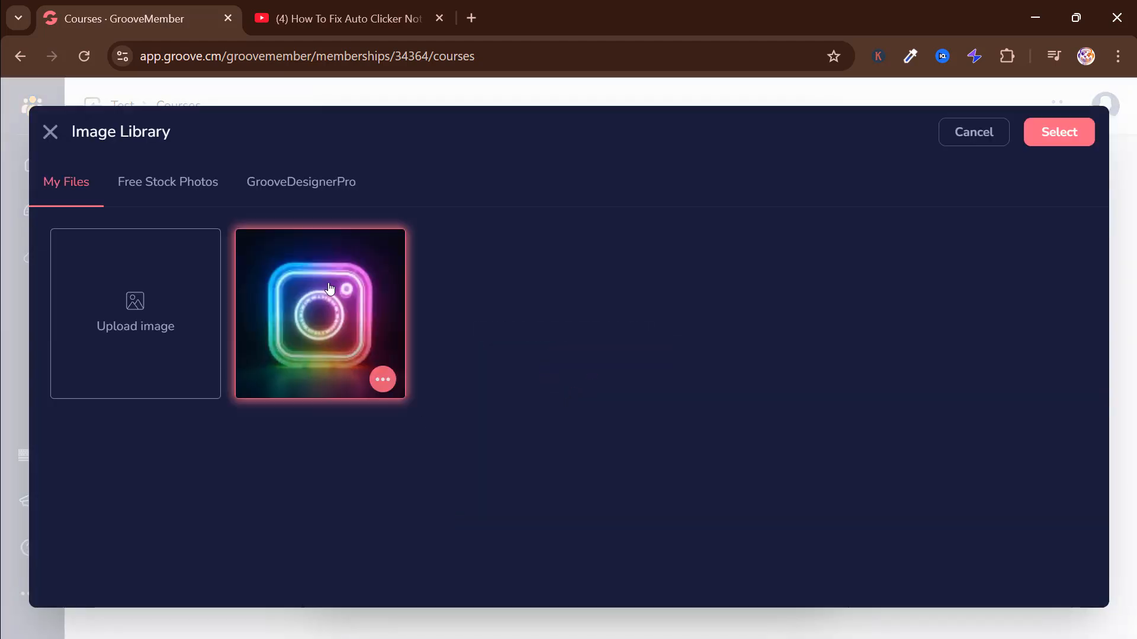
{"action": "left_click", "coordinate": [1059, 133]}
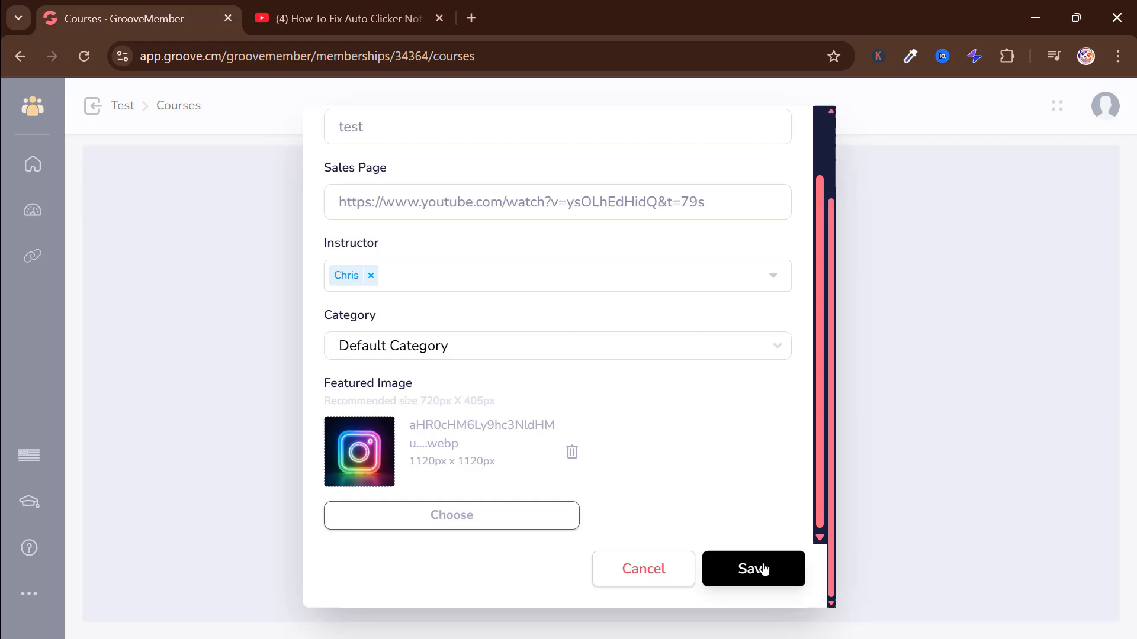
{"action": "left_click", "coordinate": [761, 568]}
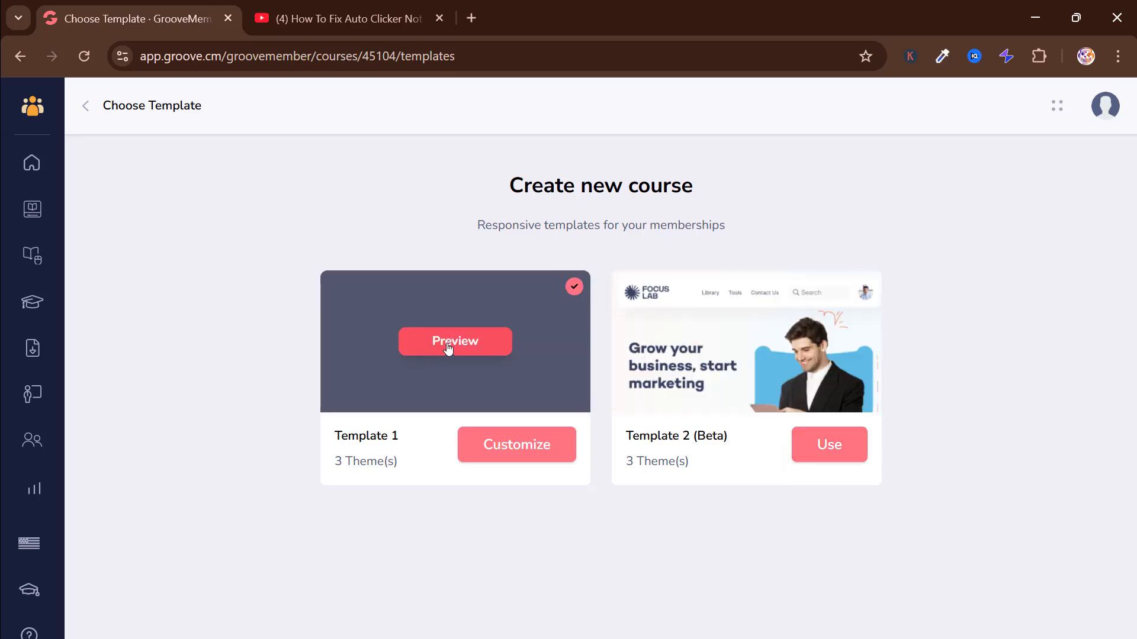
Preview the Template 1 course layout, examining its introduction, lesson video, instructor and content sections, and close the preview.
{"action": "left_click", "coordinate": [448, 348]}
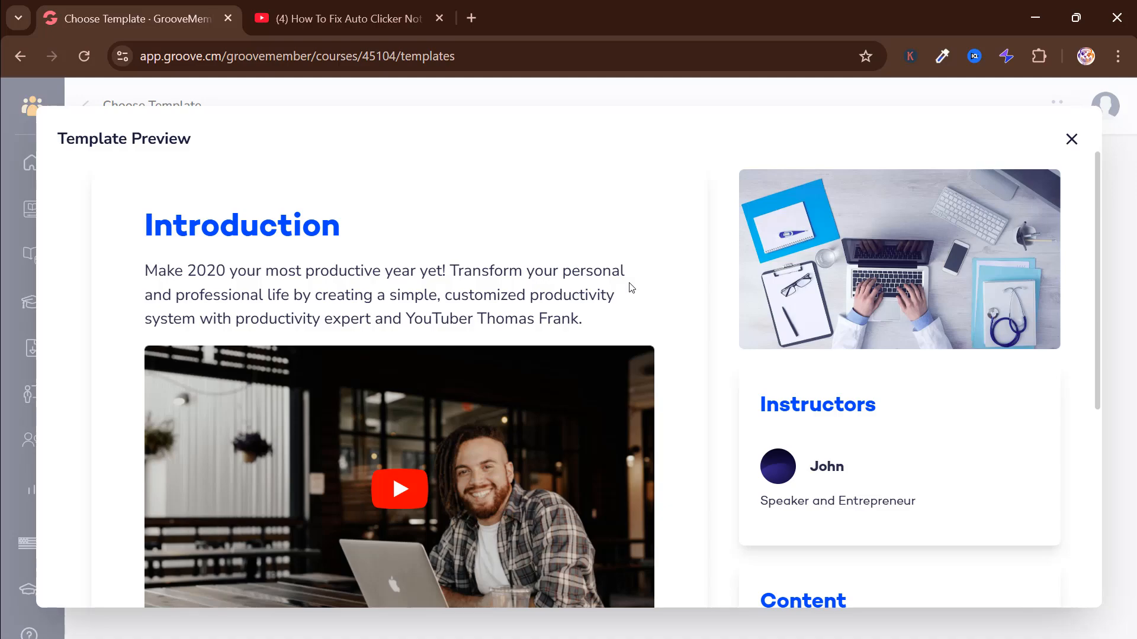
{"action": "scroll", "coordinate": [494, 318], "scroll_direction": "down", "scroll_amount": 2}
{"action": "scroll", "coordinate": [491, 296], "scroll_direction": "up", "scroll_amount": 1}
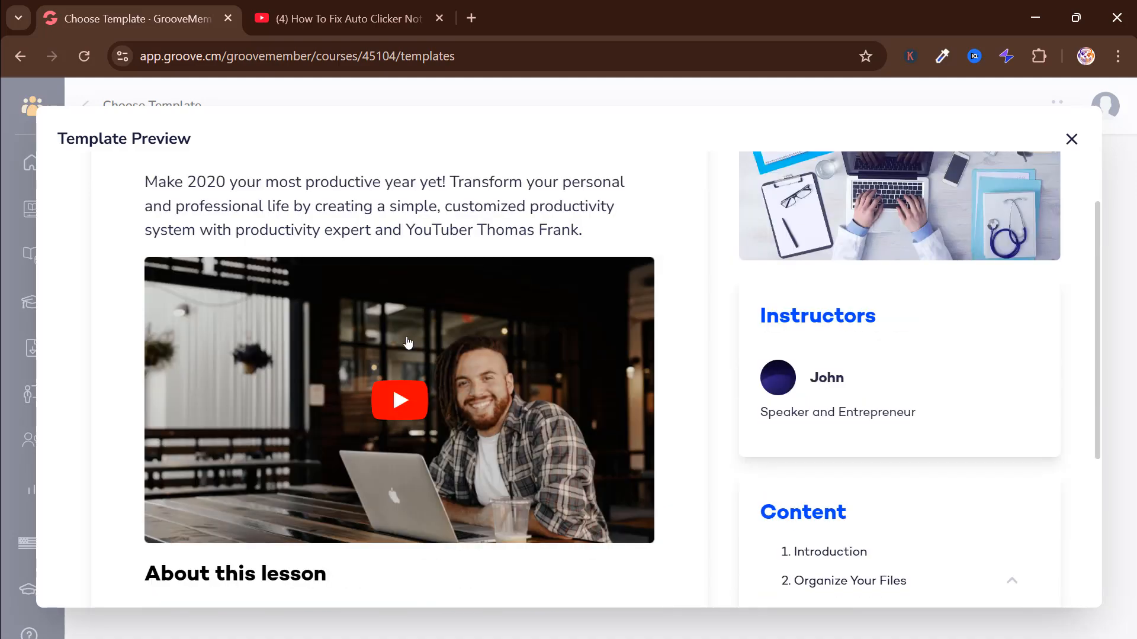
{"action": "scroll", "coordinate": [408, 342], "scroll_direction": "down", "scroll_amount": 3}
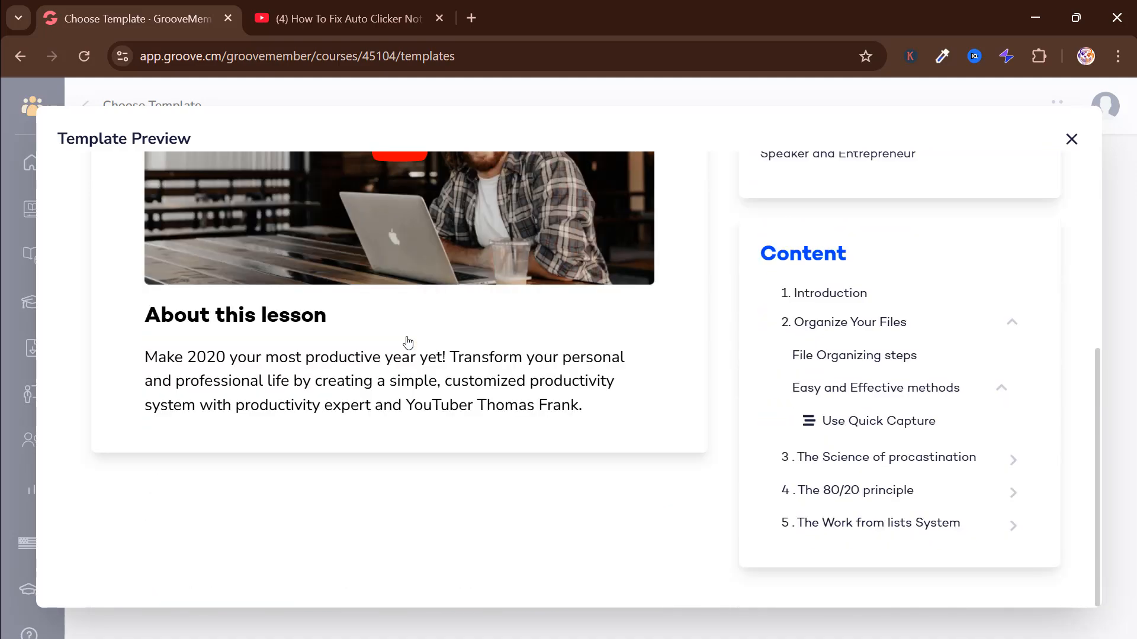
{"action": "scroll", "coordinate": [407, 342], "scroll_direction": "up", "scroll_amount": 4}
{"action": "scroll", "coordinate": [794, 259], "scroll_direction": "down", "scroll_amount": 1}
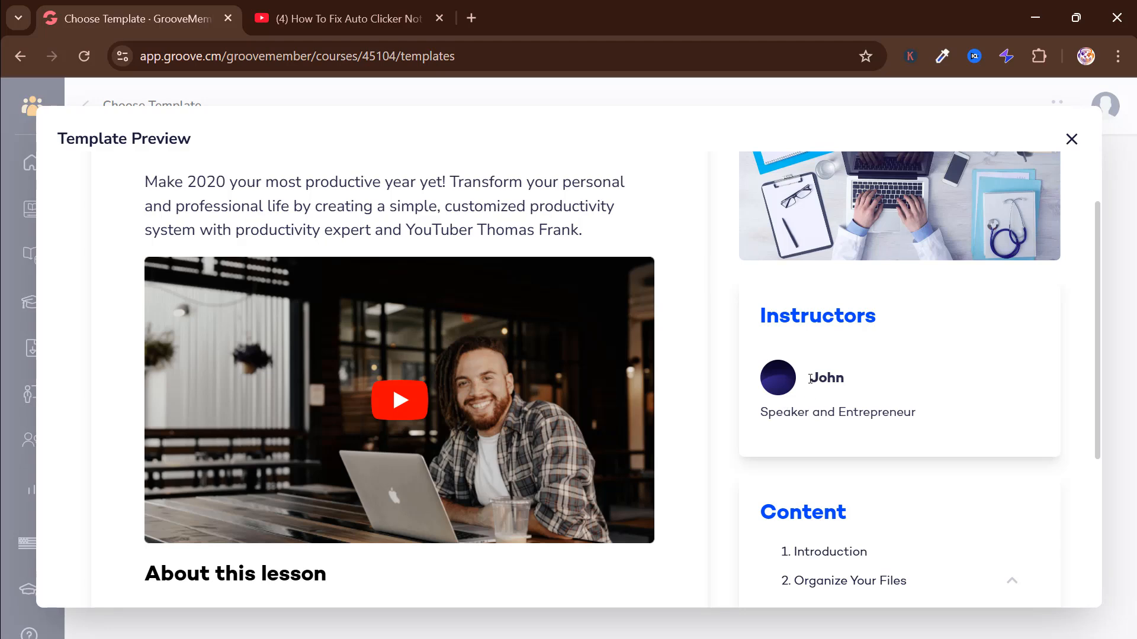
{"action": "left_click_drag", "start_coordinate": [810, 379], "coordinate": [852, 381]}
{"action": "scroll", "coordinate": [737, 320], "scroll_direction": "down", "scroll_amount": 1}
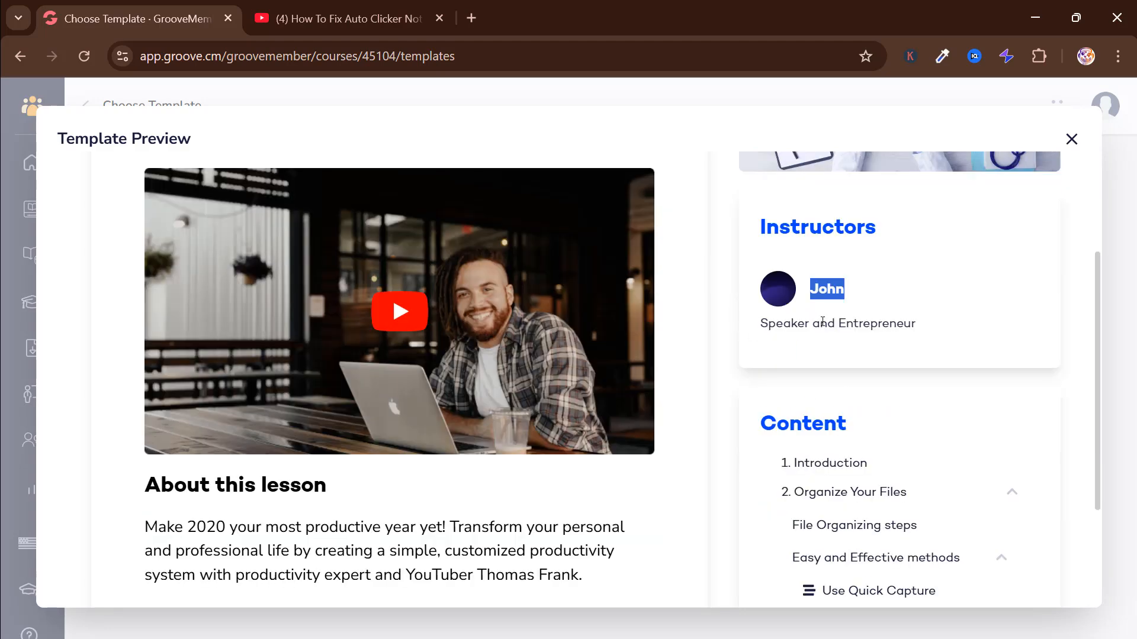
{"action": "scroll", "coordinate": [831, 323], "scroll_direction": "down", "scroll_amount": 2}
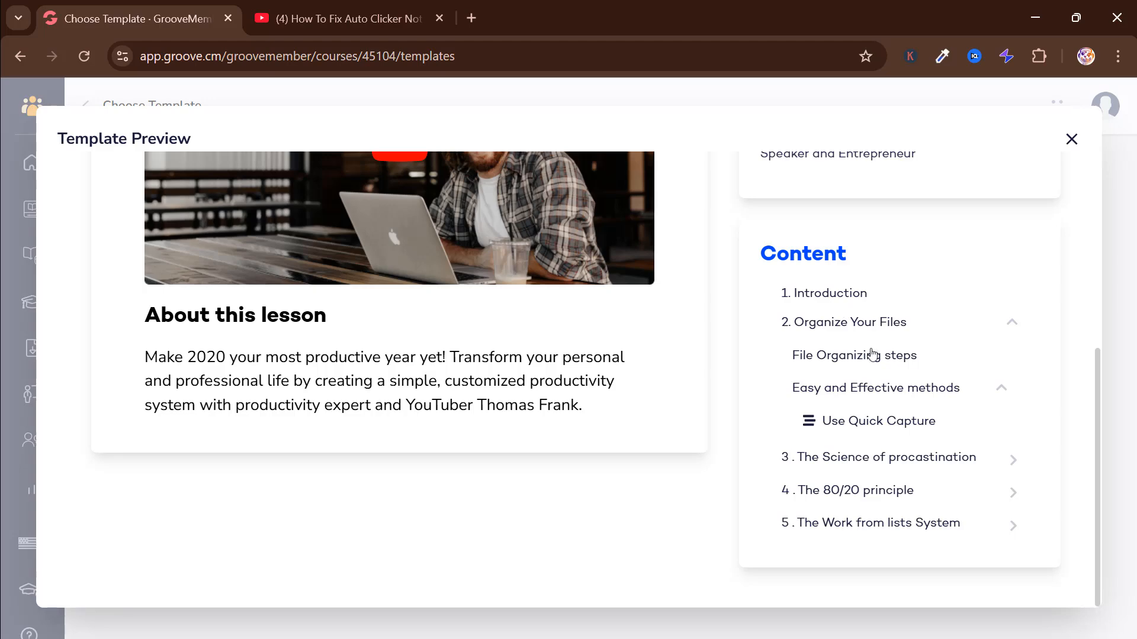
{"action": "scroll", "coordinate": [755, 449], "scroll_direction": "up", "scroll_amount": 4}
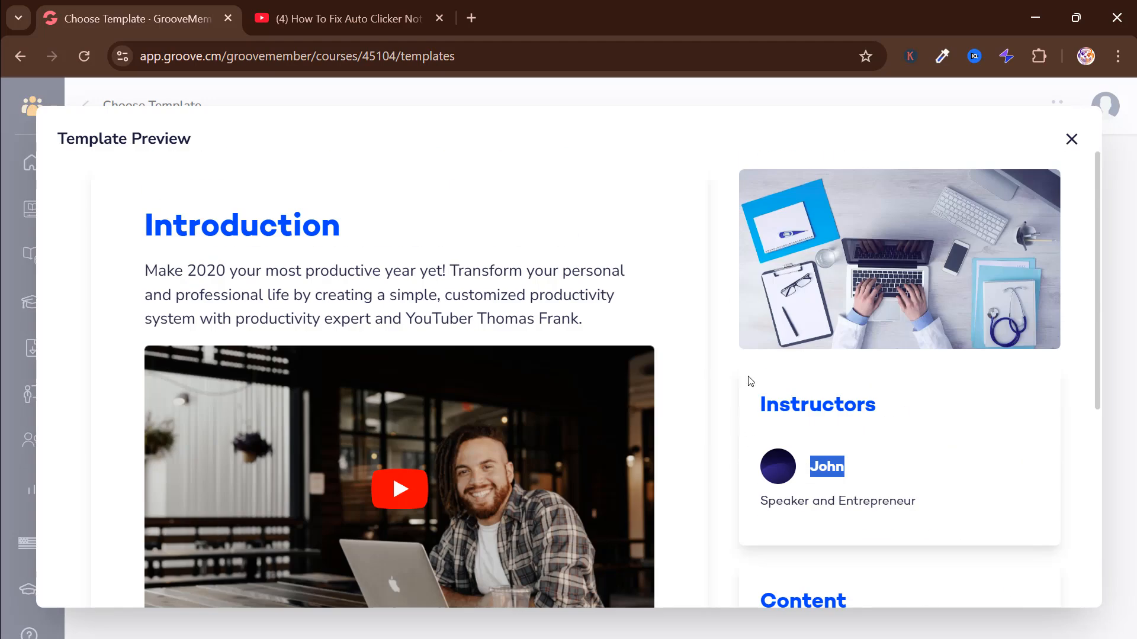
{"action": "left_click", "coordinate": [1072, 139]}
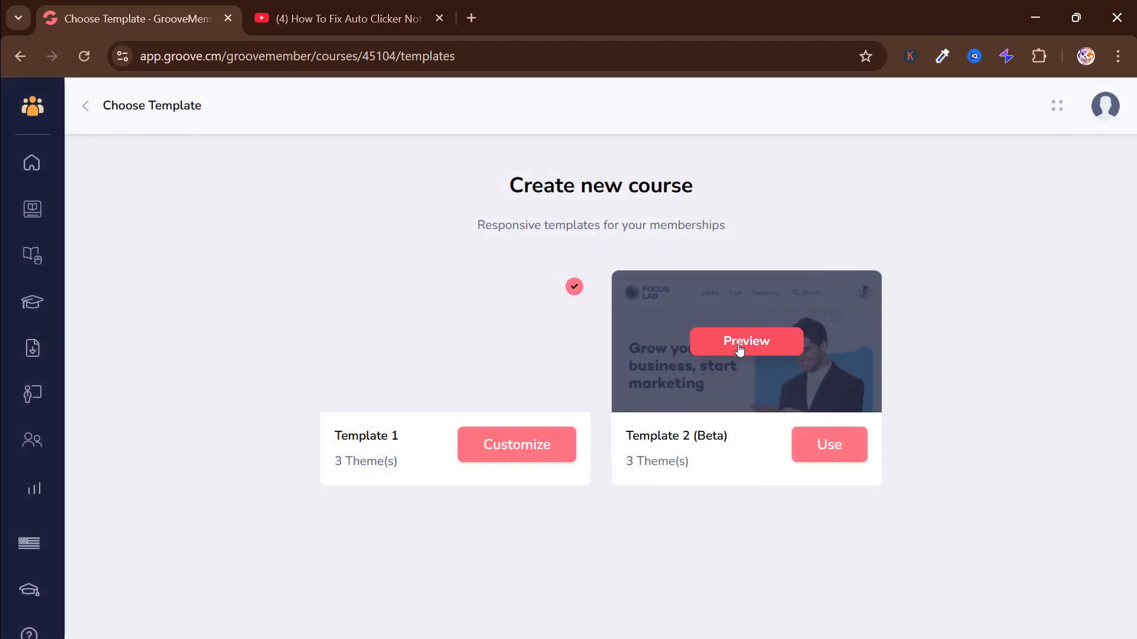
Preview the Template 2 (Beta) course layout with its lesson list, and compare it with Template 1's preview.
{"action": "left_click", "coordinate": [769, 348]}
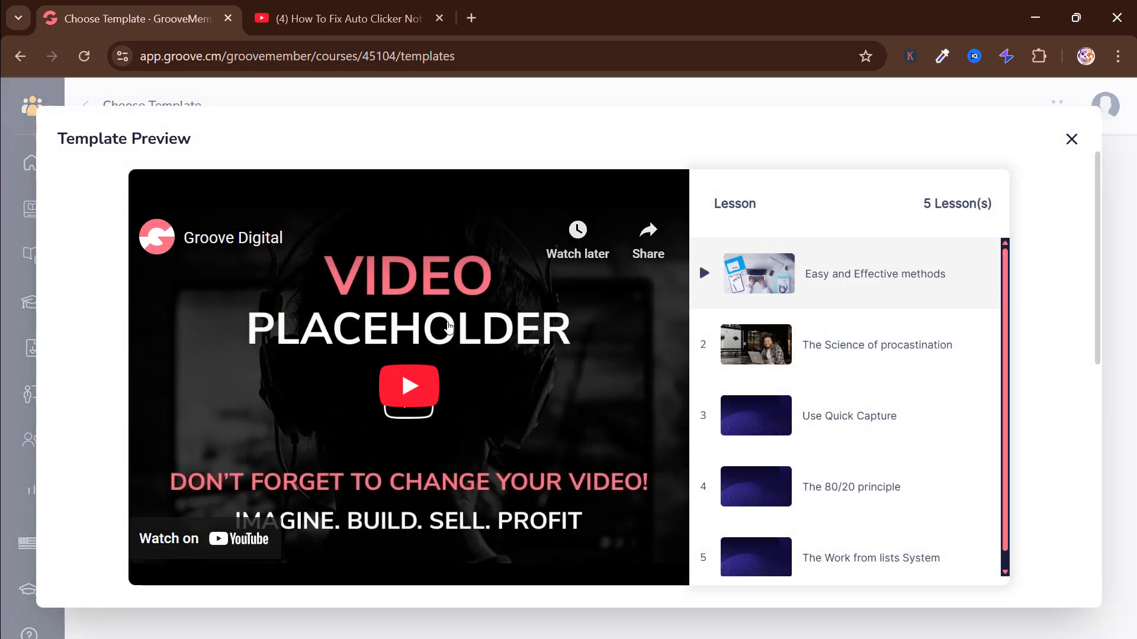
{"action": "scroll", "coordinate": [751, 341], "scroll_direction": "down", "scroll_amount": 1}
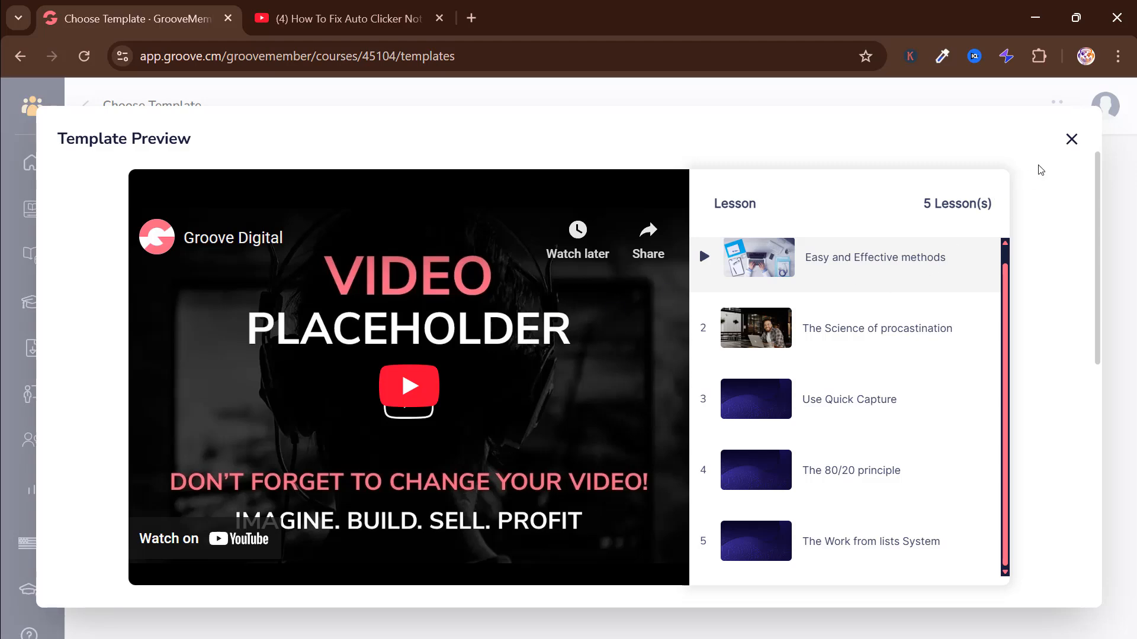
{"action": "left_click", "coordinate": [1072, 146]}
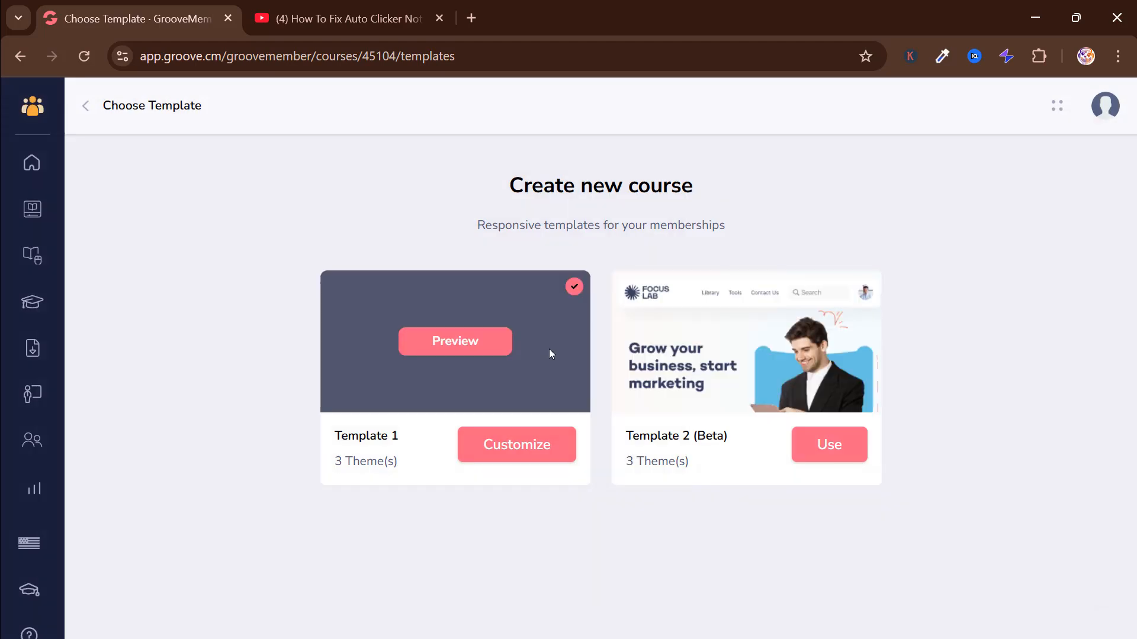
{"action": "left_click", "coordinate": [469, 347]}
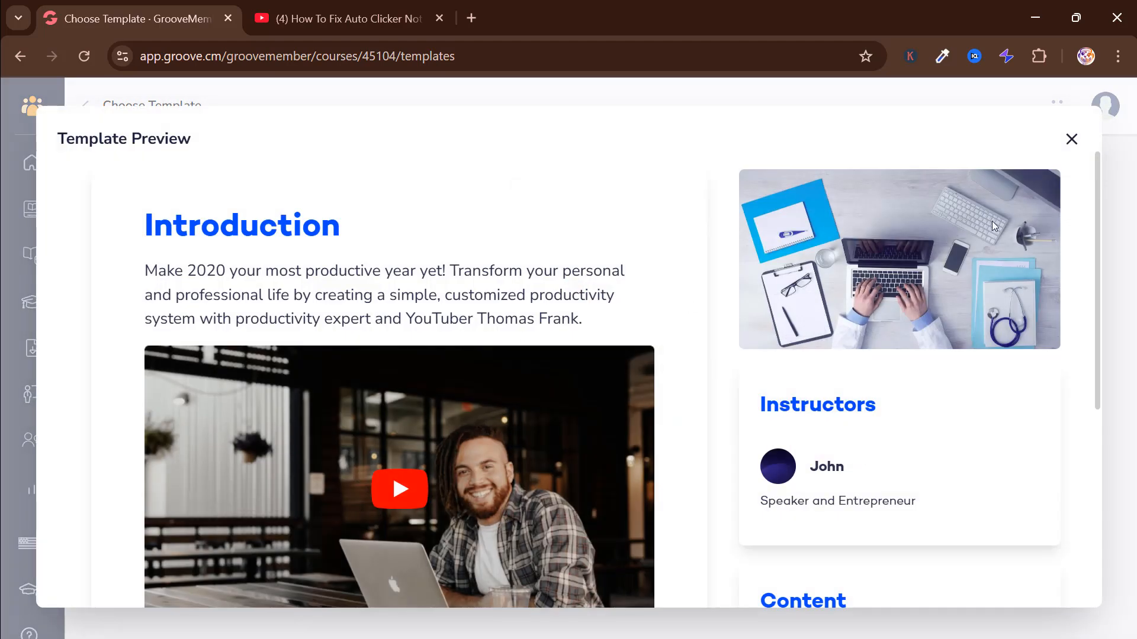
{"action": "left_click", "coordinate": [1073, 146]}
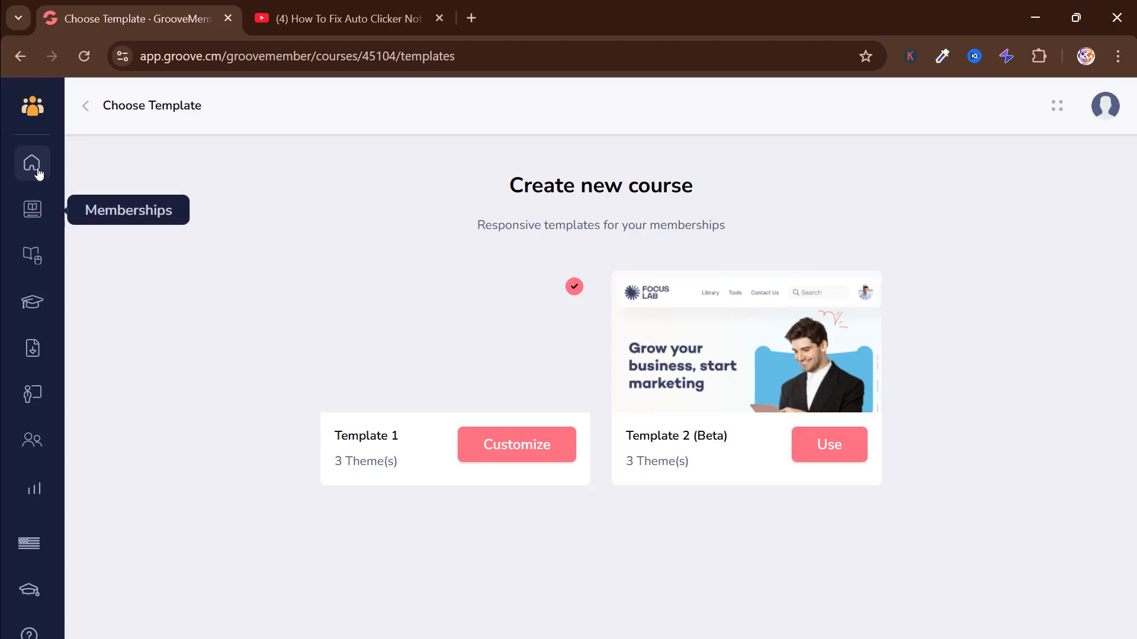
View the account's memberships and courses lists, and return to the GrooveMember dashboard.
{"action": "left_click", "coordinate": [43, 210]}
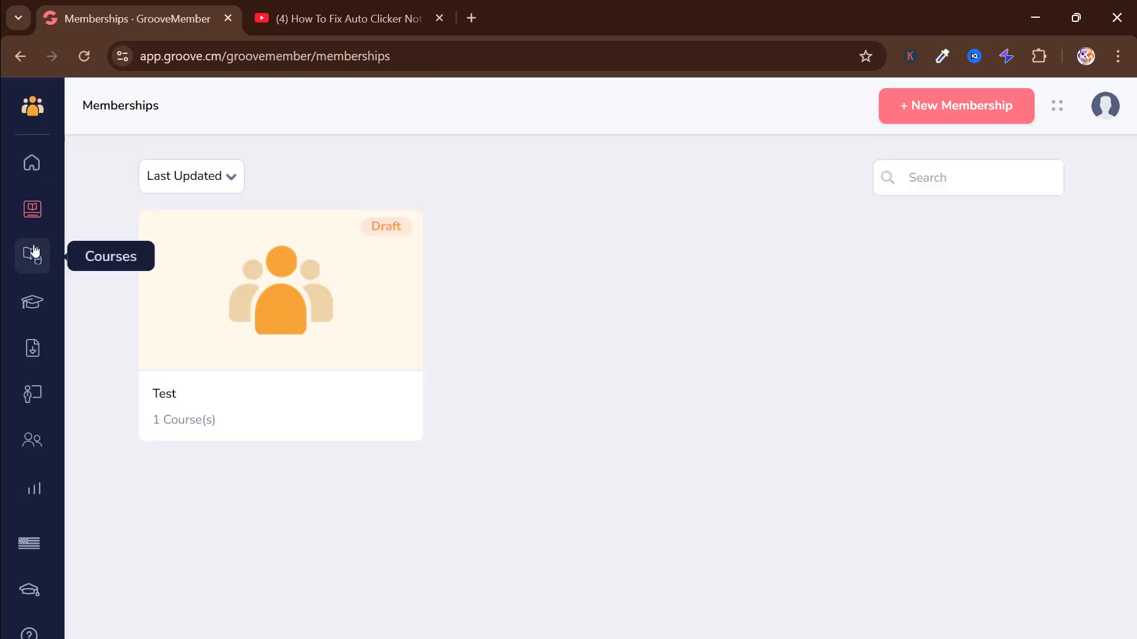
{"action": "left_click", "coordinate": [34, 250]}
{"action": "left_click", "coordinate": [32, 105]}
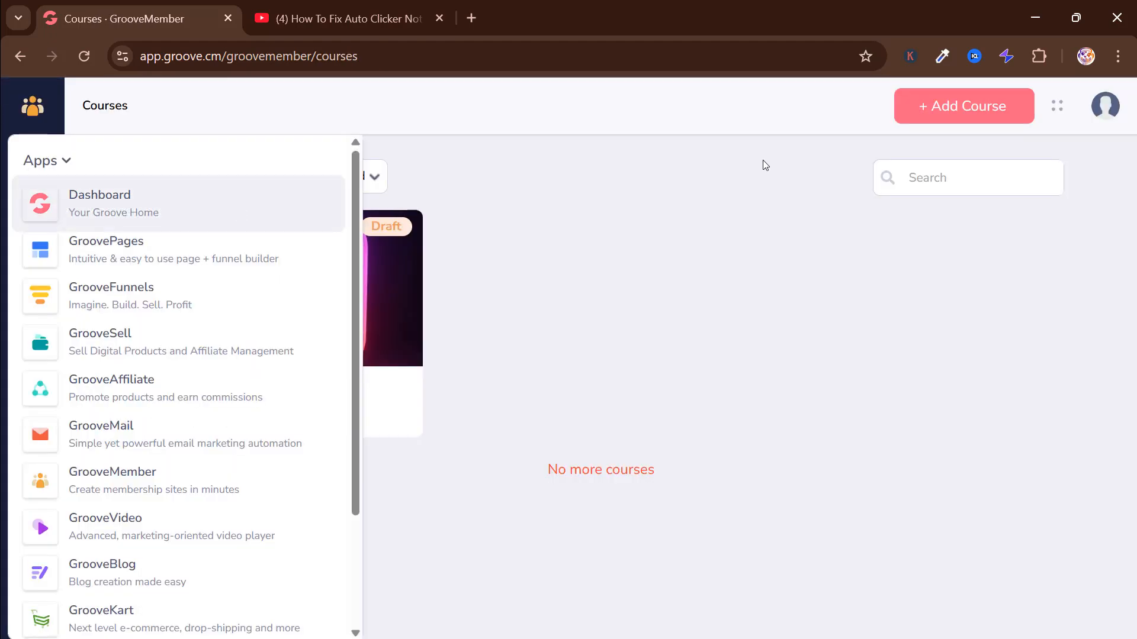
{"action": "left_click", "coordinate": [765, 165]}
{"action": "left_click", "coordinate": [36, 160]}
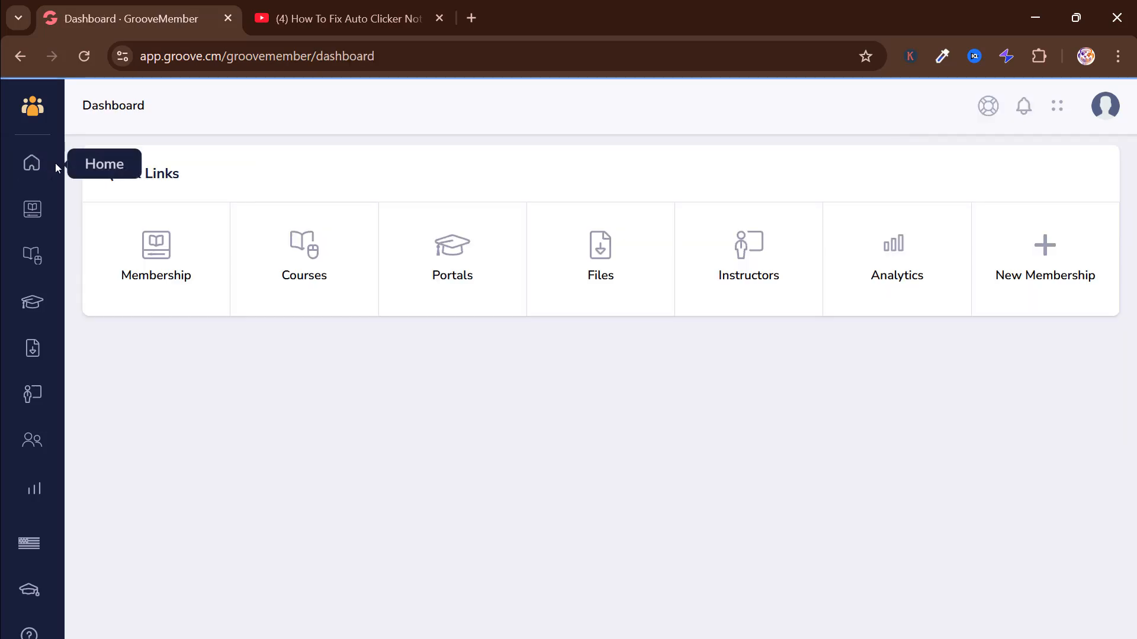
View the courses list, and open the Test membership's dashboard from the memberships list to examine its management options.
{"action": "left_click", "coordinate": [318, 253]}
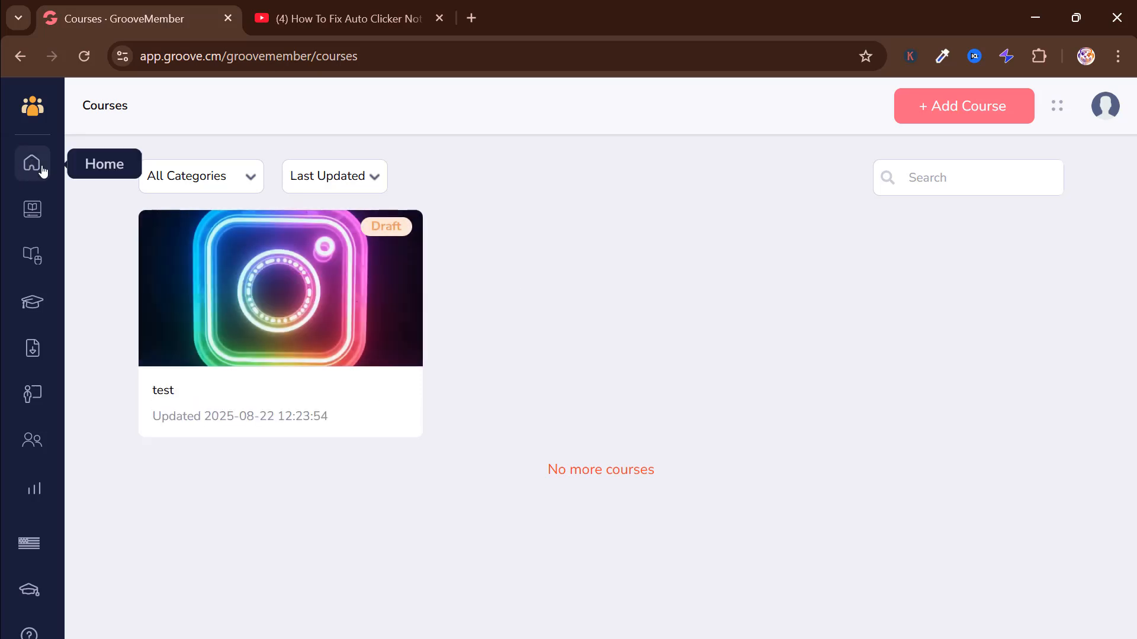
{"action": "left_click", "coordinate": [43, 206]}
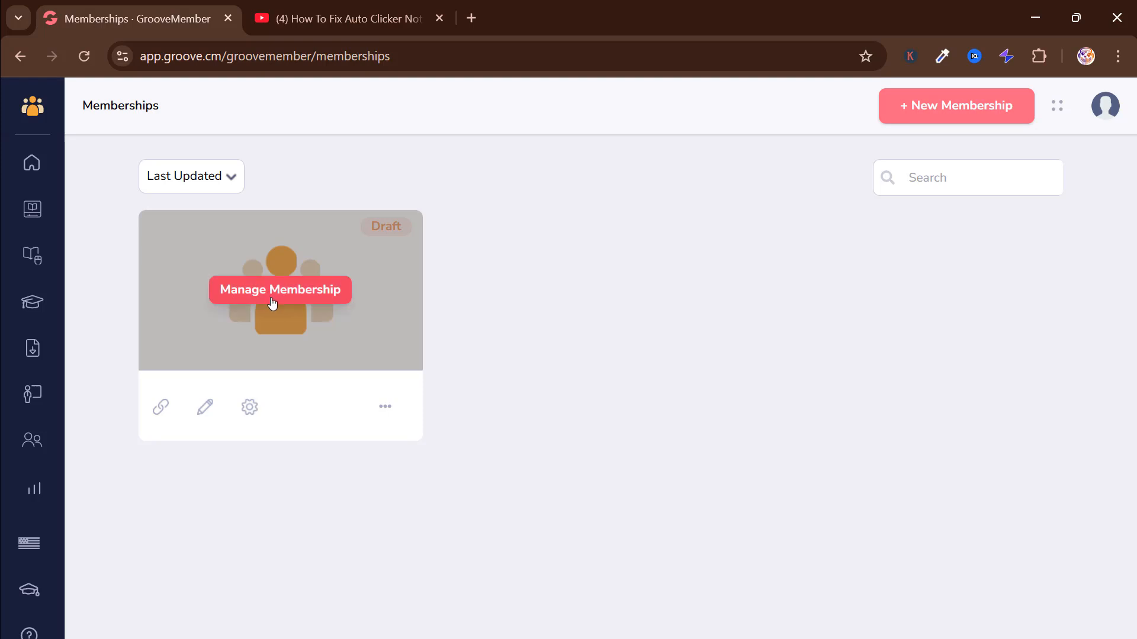
{"action": "left_click", "coordinate": [272, 302]}
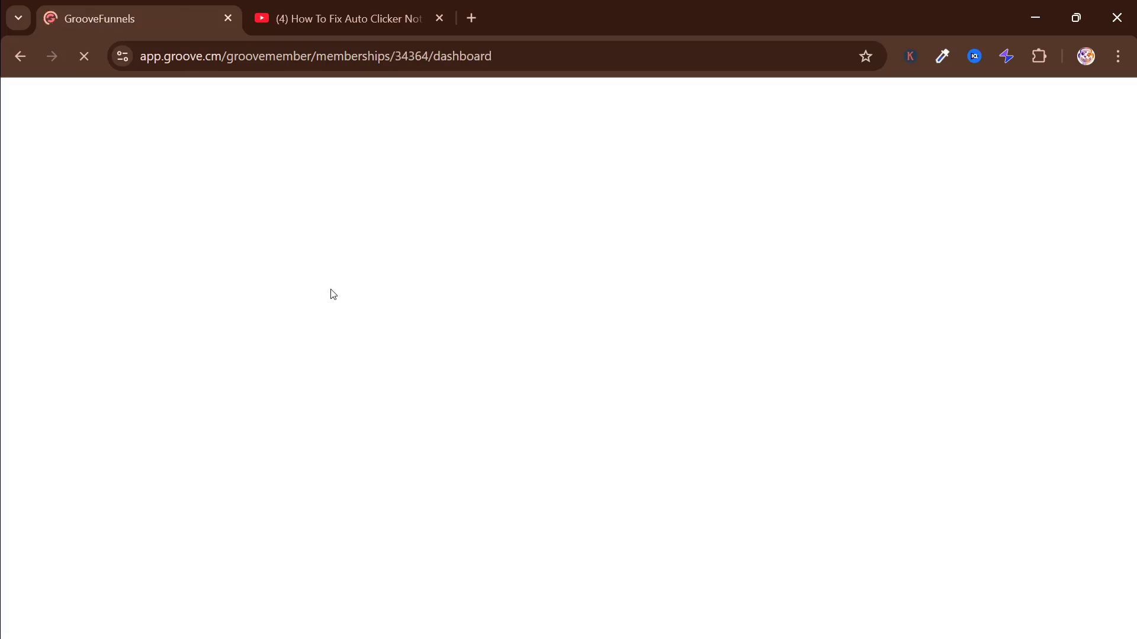
{"action": "scroll", "coordinate": [486, 284], "scroll_direction": "down", "scroll_amount": 1}
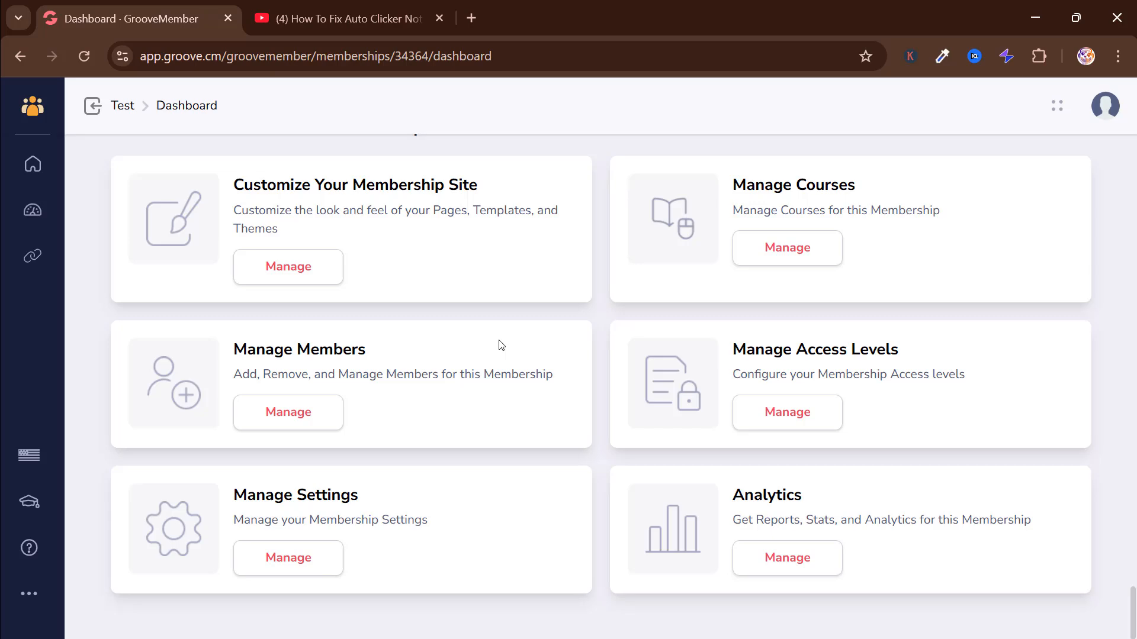
{"action": "scroll", "coordinate": [501, 345], "scroll_direction": "up", "scroll_amount": 1}
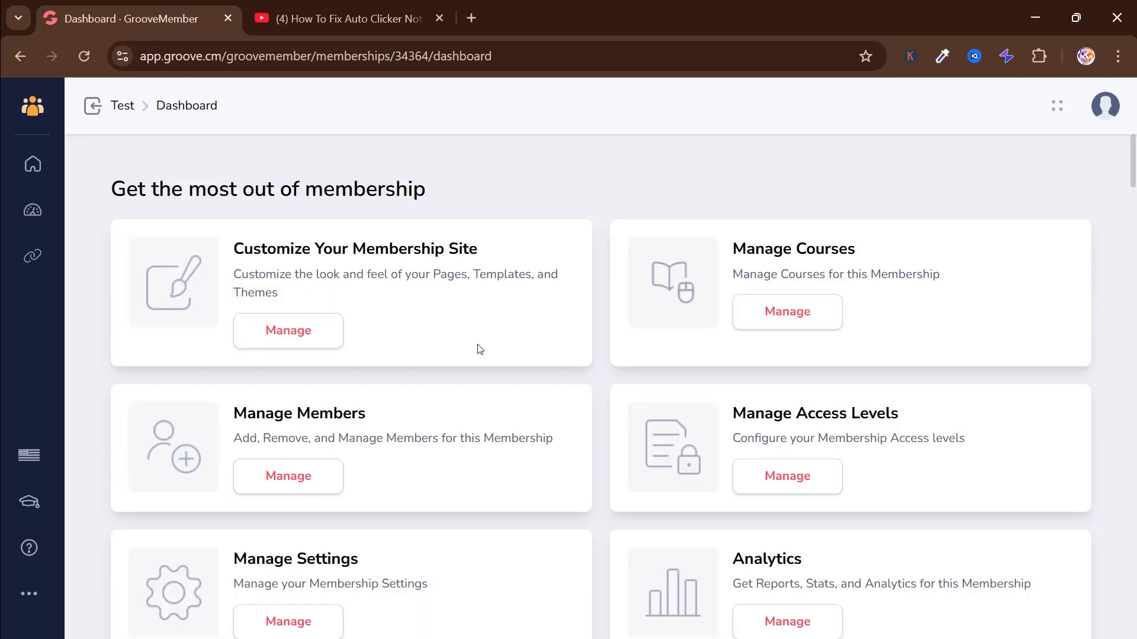
Leave the Test membership and switch from GrooveMember to the main Groove home dashboard.
{"action": "left_click", "coordinate": [32, 106]}
{"action": "left_click", "coordinate": [86, 198]}
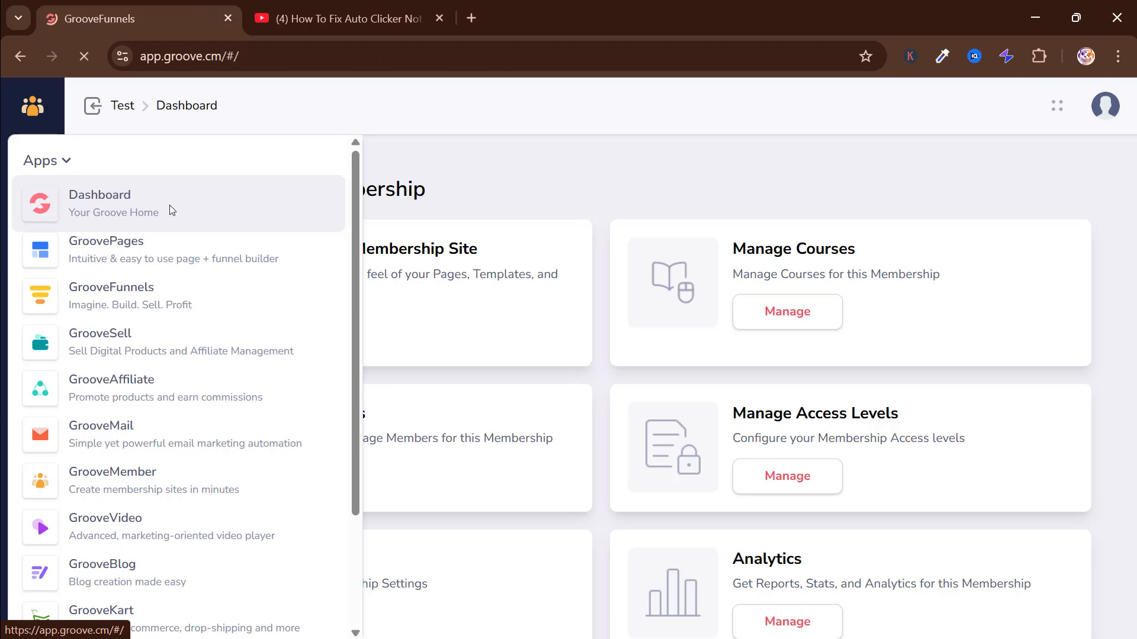